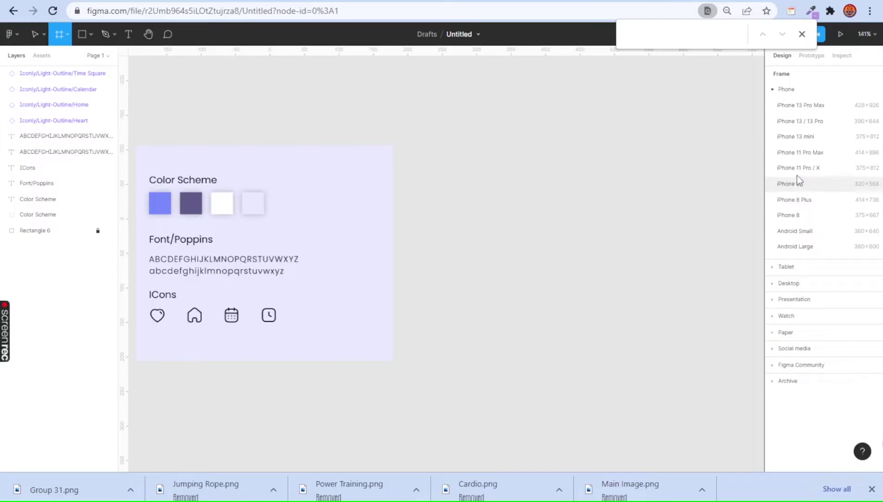
Step: Add an iPhone 11 Pro / X frame to the canvas beside the colour scheme board
{"action": "left_click", "coordinate": [798, 179]}
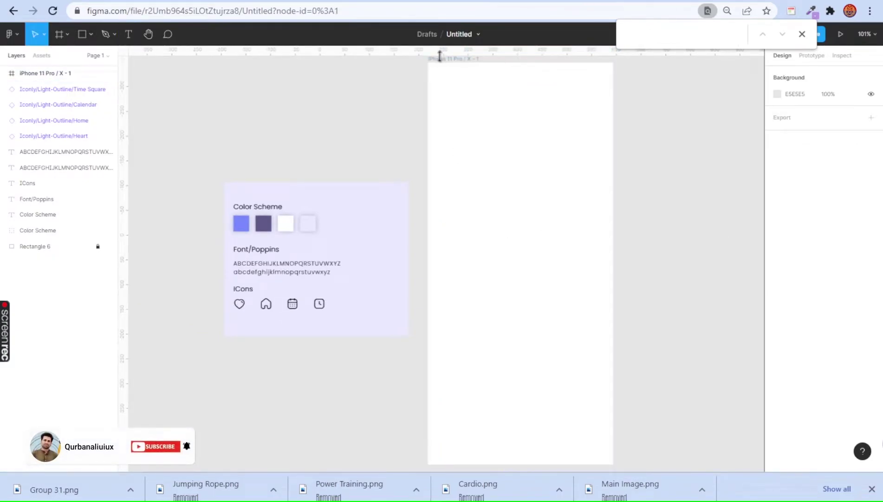
Step: Give the iPhone frame a 5-column layout grid with margin 20 and gutter 8
{"action": "left_click", "coordinate": [871, 209]}
{"action": "left_click", "coordinate": [776, 226]}
{"action": "left_click", "coordinate": [661, 226]}
{"action": "left_click", "coordinate": [664, 205]}
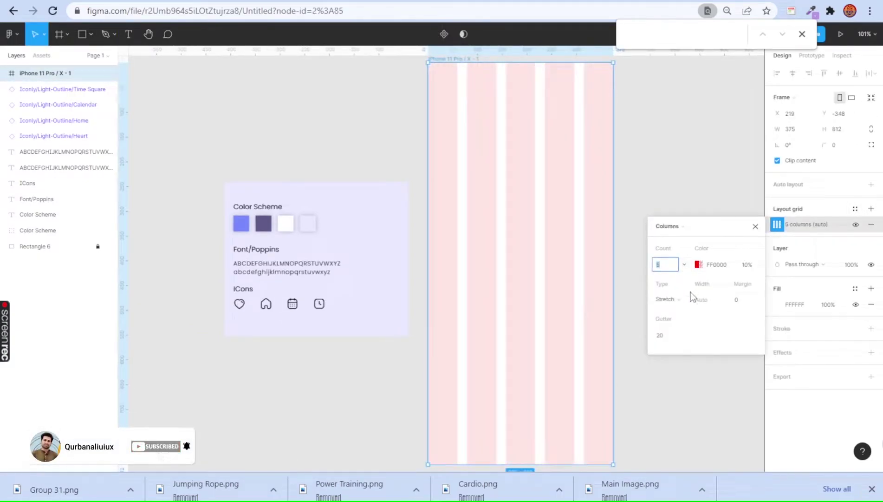
{"action": "type", "text": "20"}
{"action": "key", "text": "Return"}
{"action": "type", "text": "8"}
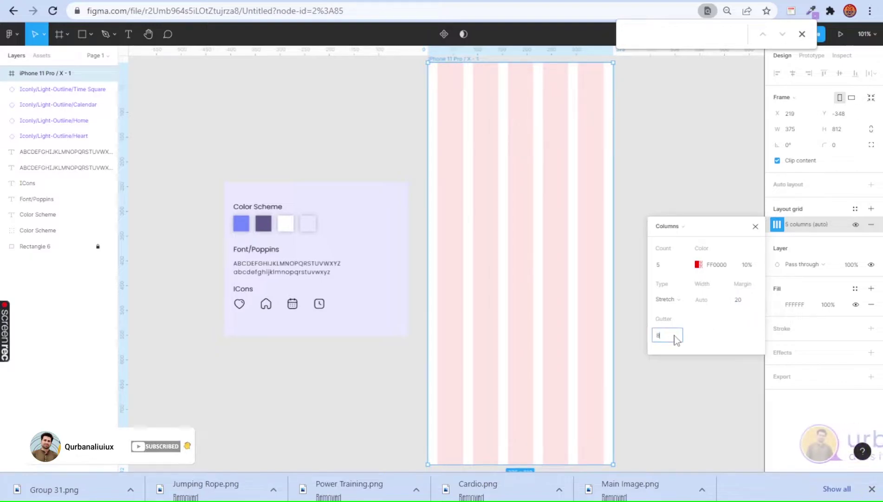
{"action": "key", "text": "Return"}
{"action": "left_click", "coordinate": [672, 166]}
Step: Add a 'Workout for today' text heading at the frame's top-left
{"action": "scroll", "coordinate": [609, 217], "scroll_direction": "up", "scroll_amount": 3}
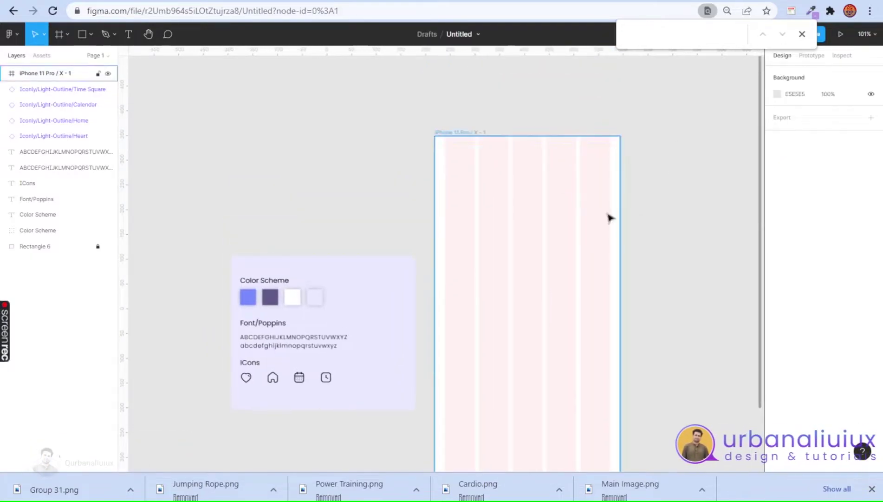
{"action": "scroll", "coordinate": [610, 218], "scroll_direction": "up", "scroll_amount": 3}
{"action": "scroll", "coordinate": [531, 152], "scroll_direction": "down", "scroll_amount": 2}
{"action": "mouse_move", "coordinate": [165, 195]}
{"action": "left_mouse_down"}
{"action": "mouse_move", "coordinate": [312, 444]}
{"action": "mouse_move", "coordinate": [336, 265]}
{"action": "left_mouse_up"}
{"action": "scroll", "coordinate": [472, 227], "scroll_direction": "up", "scroll_amount": 3}
{"action": "left_click", "coordinate": [473, 227]}
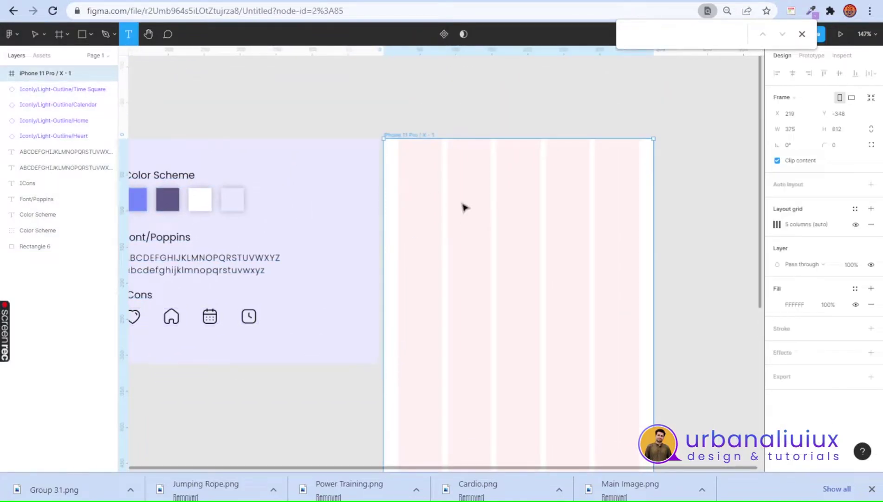
{"action": "left_click", "coordinate": [465, 209]}
{"action": "type", "text": "Workout for today"}
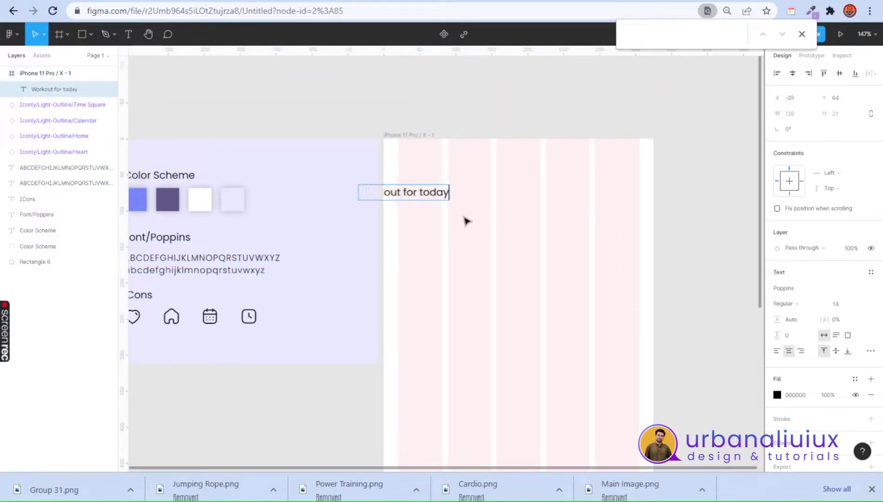
{"action": "key", "text": "Escape"}
Step: Colour the heading purple 605989 from the swatch, set size 18, and align it to the left margin
{"action": "key", "text": "i"}
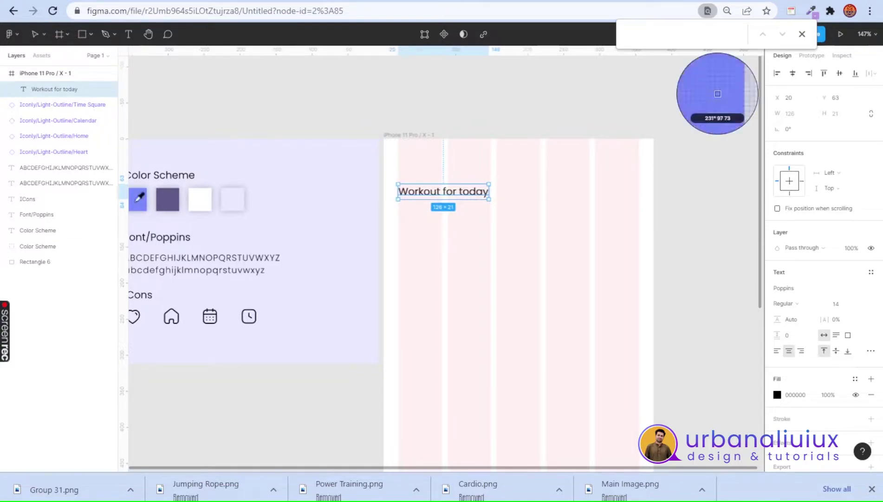
{"action": "left_click", "coordinate": [167, 199]}
{"action": "scroll", "coordinate": [434, 209], "scroll_direction": "up", "scroll_amount": 2}
{"action": "type", "text": "8"}
{"action": "key", "text": "Return"}
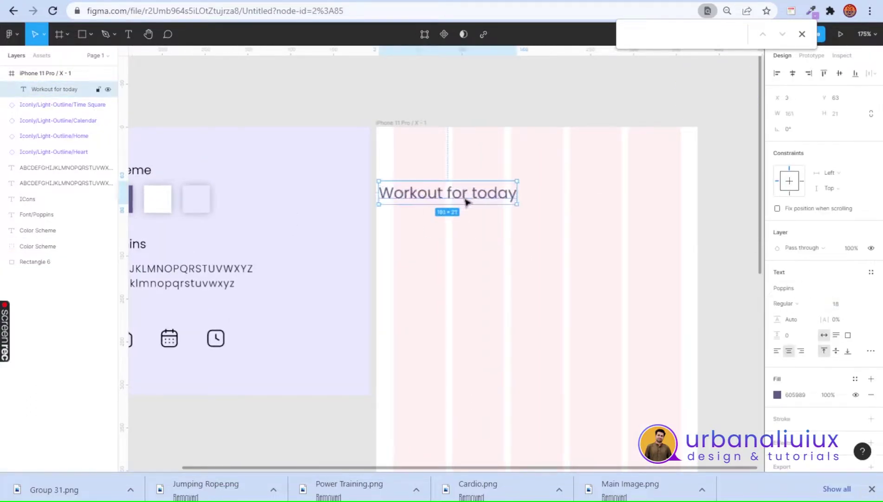
{"action": "left_click_drag", "start_coordinate": [480, 201], "coordinate": [480, 204]}
{"action": "key", "text": "Escape"}
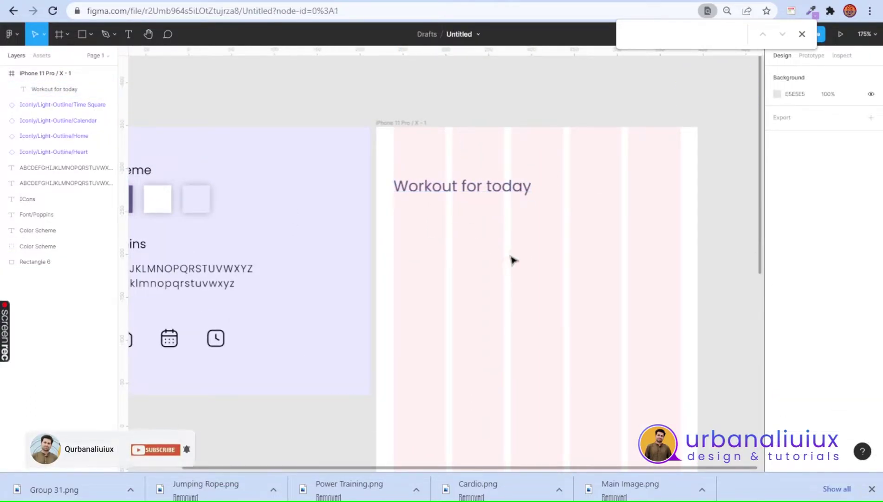
{"action": "scroll", "coordinate": [509, 255], "scroll_direction": "down", "scroll_amount": 4}
Step: Draw a full-width rectangle across the frame and round its top corners
{"action": "key", "text": "r"}
{"action": "left_click", "coordinate": [91, 34]}
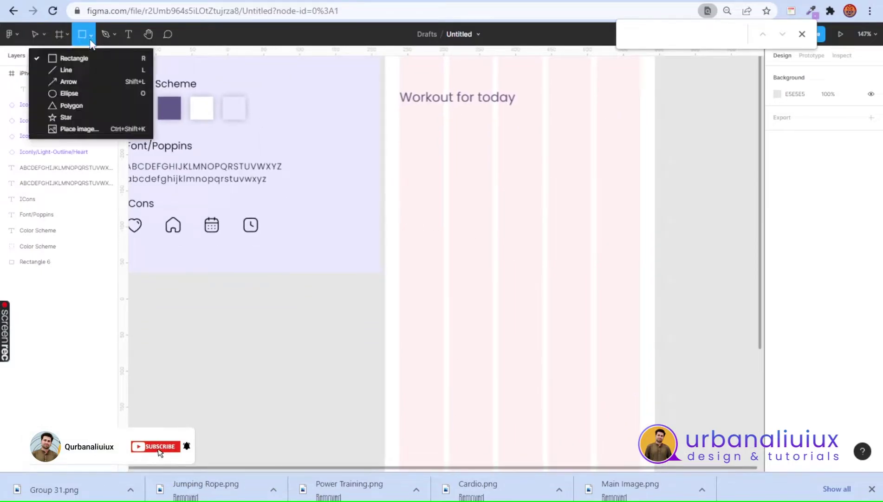
{"action": "scroll", "coordinate": [403, 211], "scroll_direction": "down", "scroll_amount": 1}
{"action": "left_click_drag", "start_coordinate": [395, 232], "coordinate": [620, 344]}
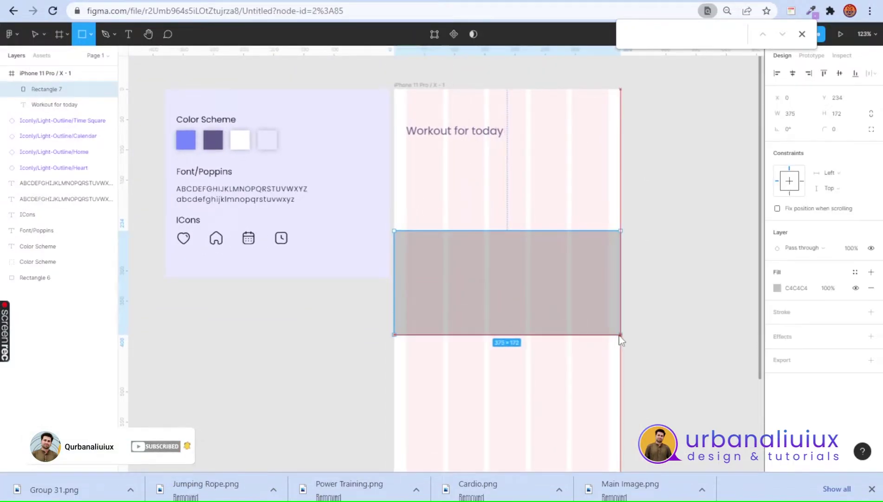
{"action": "double_click", "coordinate": [447, 236]}
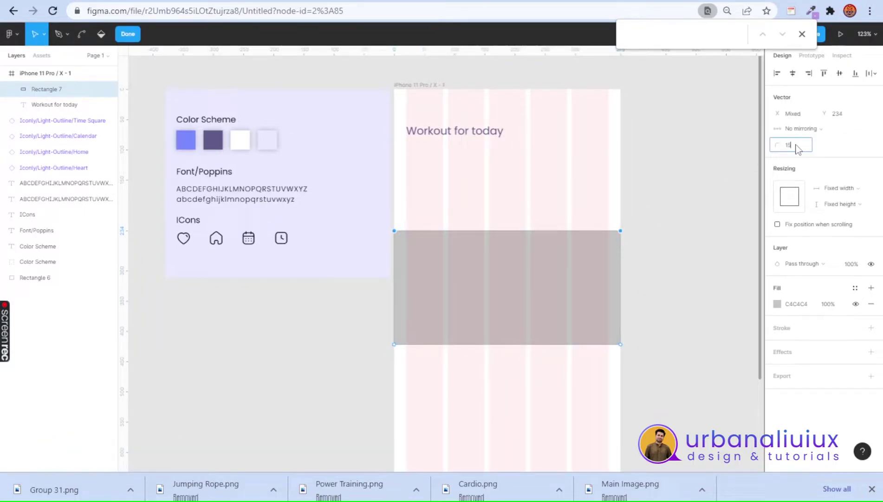
{"action": "key", "text": "Escape"}
{"action": "key", "text": "Escape"}
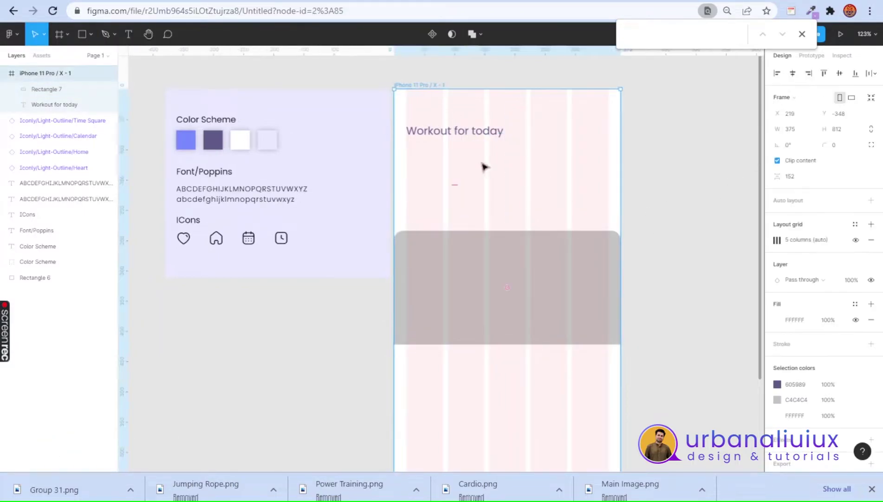
Step: Tint the frame background lavender and fill the rectangle white FFFFFF
{"action": "left_click", "coordinate": [271, 138]}
{"action": "left_click", "coordinate": [573, 266]}
{"action": "key", "text": "i"}
{"action": "left_click", "coordinate": [240, 141]}
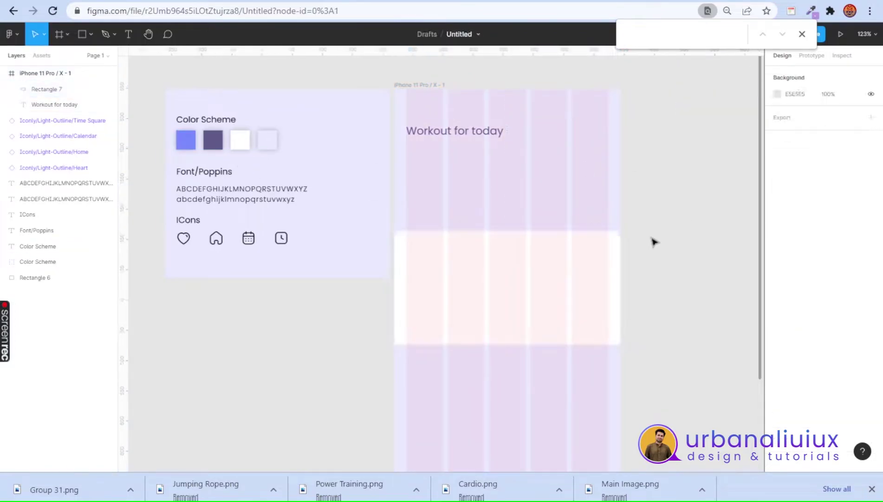
Step: Add a 15% drop shadow to the white card
{"action": "left_click", "coordinate": [871, 336]}
{"action": "left_click", "coordinate": [777, 352]}
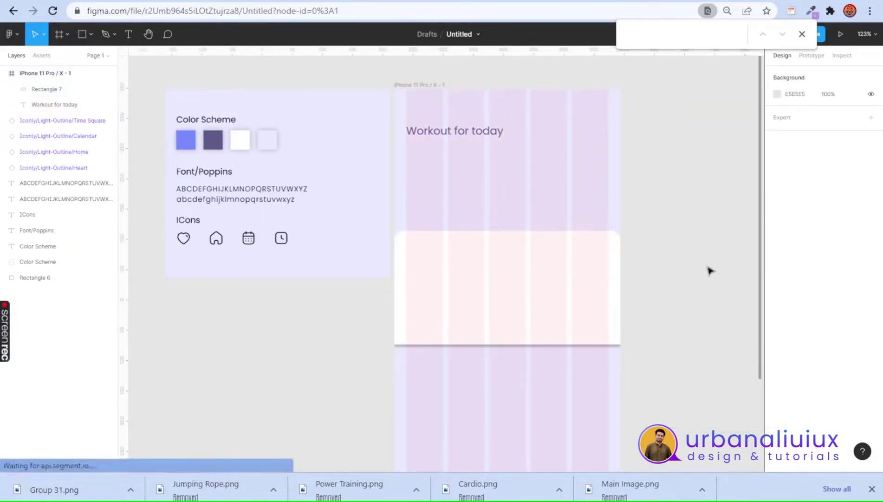
{"action": "left_click", "coordinate": [777, 352]}
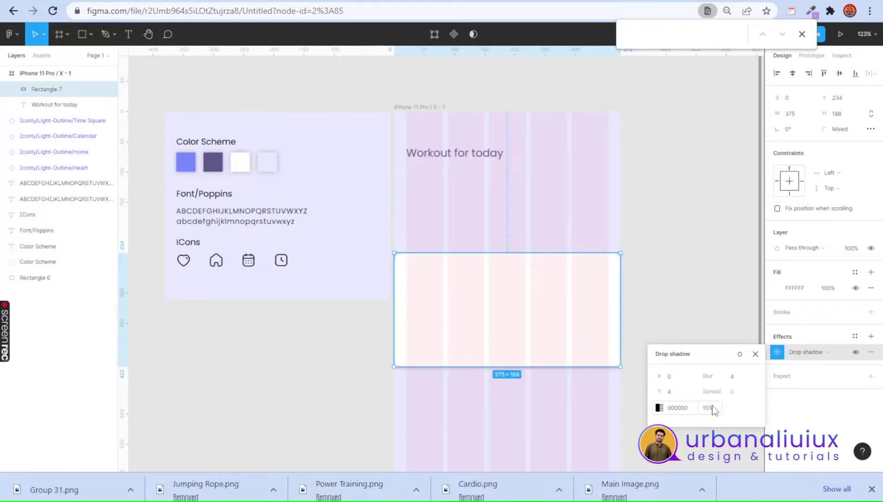
{"action": "left_click", "coordinate": [674, 372]}
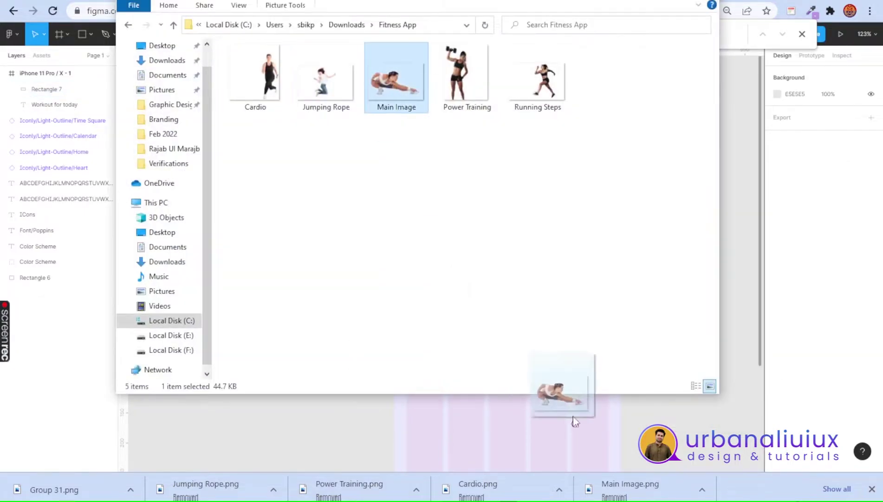
Step: Place the Main Image photo at 304×202 under the heading and draw a 259×37 bar below it
{"action": "mouse_move", "coordinate": [395, 83]}
{"action": "left_mouse_down"}
{"action": "mouse_move", "coordinate": [513, 199]}
{"action": "mouse_move", "coordinate": [497, 192]}
{"action": "left_mouse_up"}
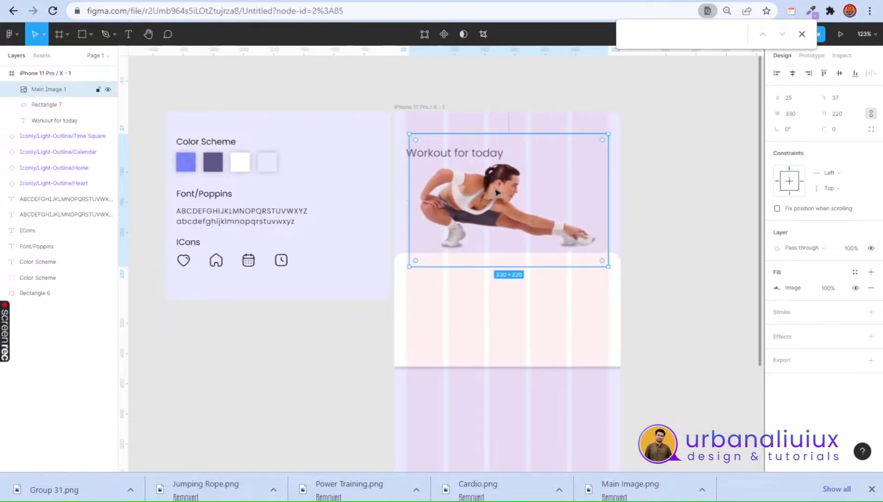
{"action": "left_click_drag", "start_coordinate": [606, 269], "coordinate": [584, 255]}
{"action": "left_click_drag", "start_coordinate": [548, 223], "coordinate": [524, 226]}
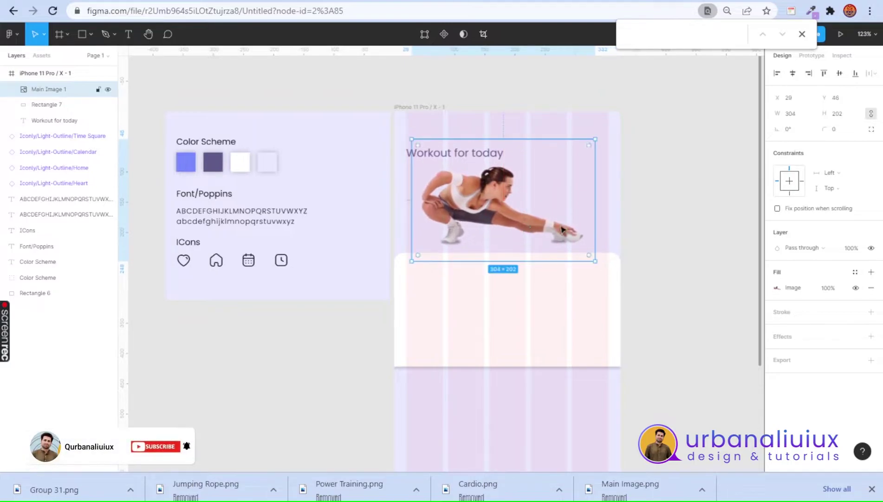
{"action": "key", "text": "Escape"}
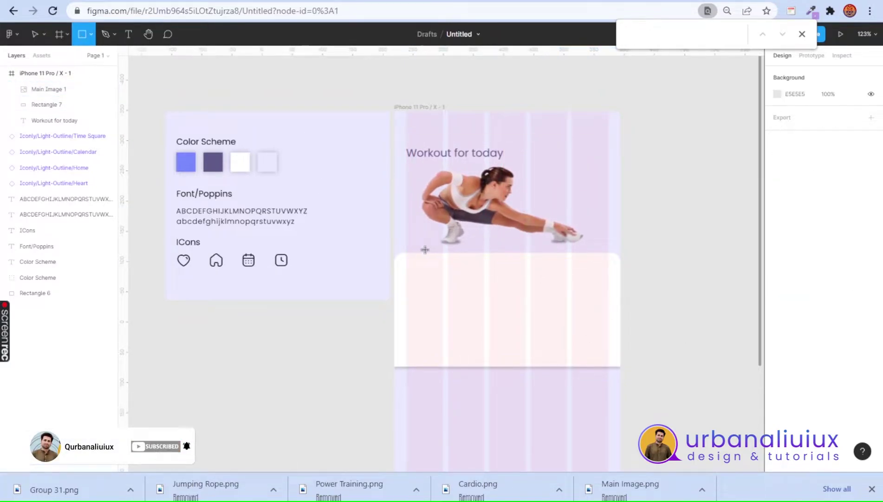
{"action": "left_click_drag", "start_coordinate": [425, 250], "coordinate": [583, 272]}
Step: Round the bar's corners to 8 and fill it with the blue swatch colour
{"action": "scroll", "coordinate": [545, 256], "scroll_direction": "up", "scroll_amount": 1}
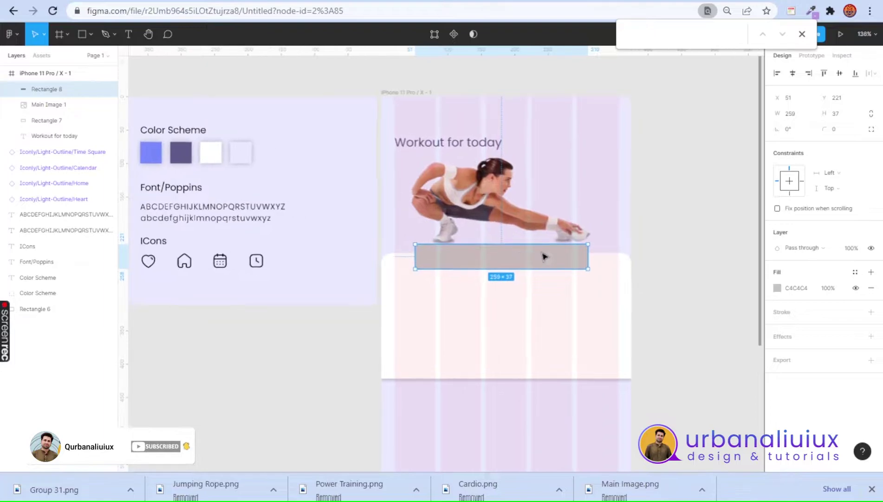
{"action": "left_click", "coordinate": [832, 129]}
{"action": "type", "text": "8"}
{"action": "key", "text": "Return"}
{"action": "key", "text": "i"}
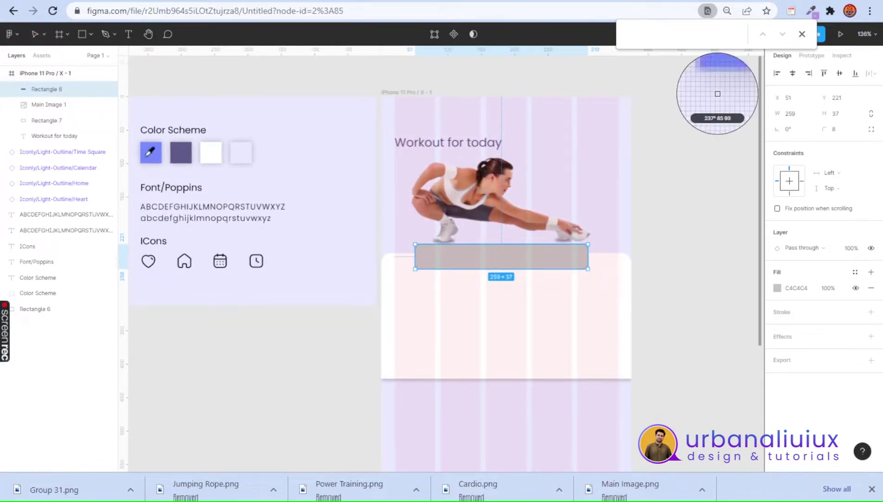
{"action": "left_click", "coordinate": [151, 152]}
Step: Change the bar's fill to a linear gradient ending in purple
{"action": "left_click", "coordinate": [776, 287]}
{"action": "left_click", "coordinate": [660, 205]}
{"action": "left_click", "coordinate": [669, 217]}
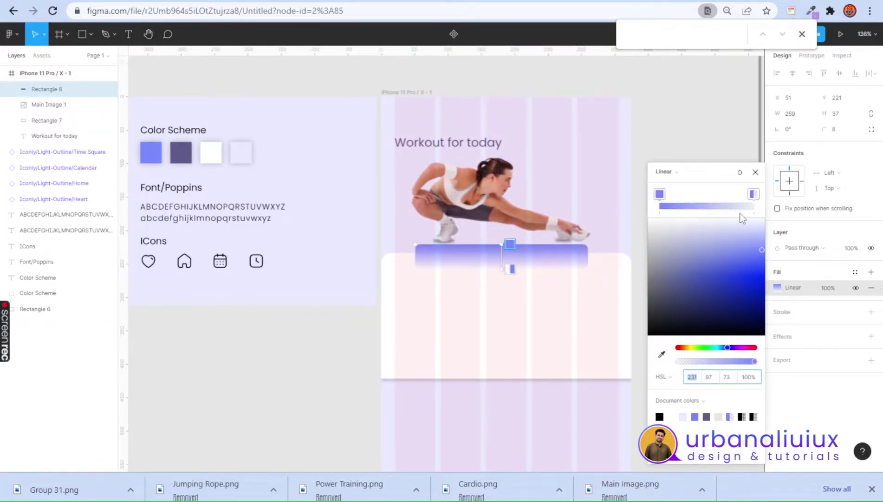
{"action": "left_click_drag", "start_coordinate": [679, 362], "coordinate": [755, 361]}
{"action": "left_click", "coordinate": [730, 348]}
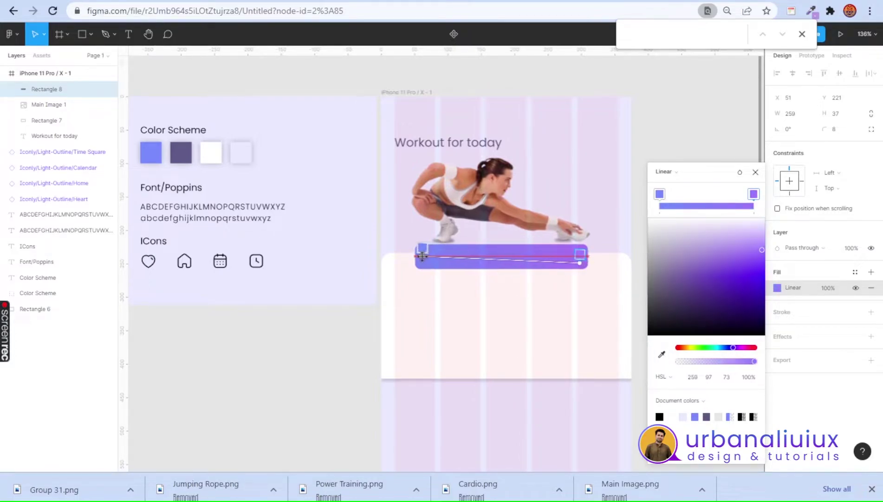
{"action": "left_click", "coordinate": [513, 280]}
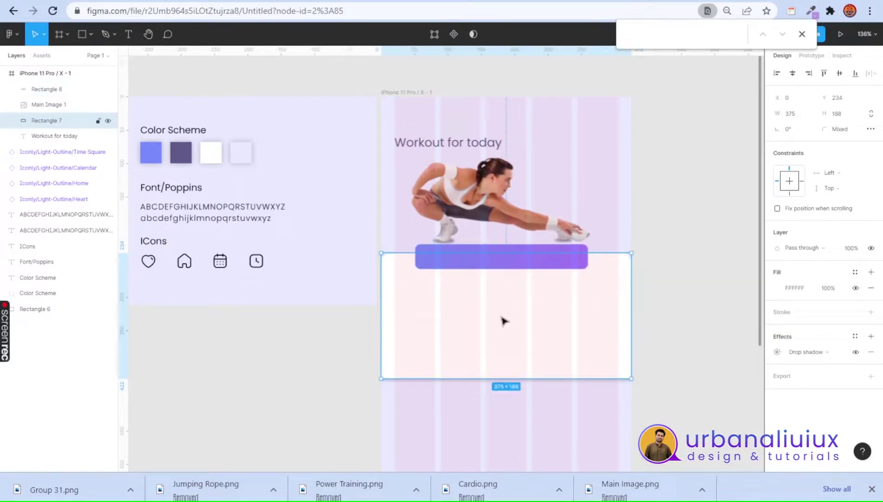
Step: Lock the Main Image workout photo
{"action": "left_click", "coordinate": [651, 129]}
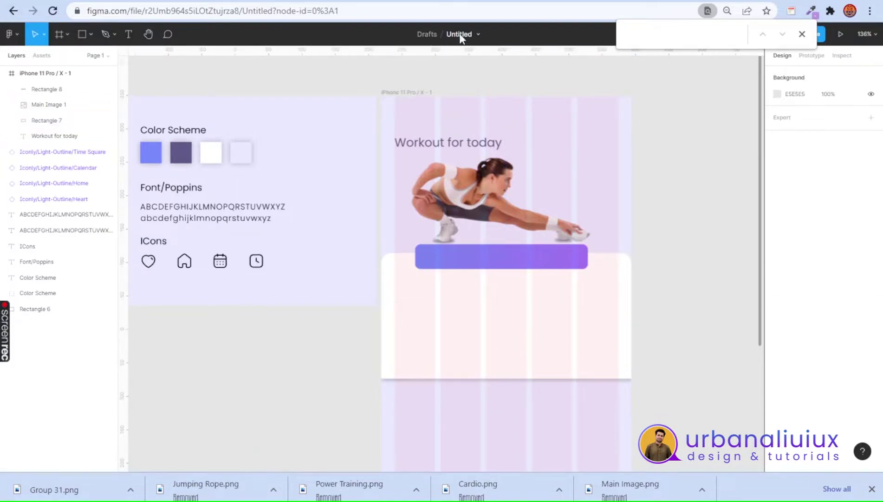
{"action": "left_click", "coordinate": [485, 201]}
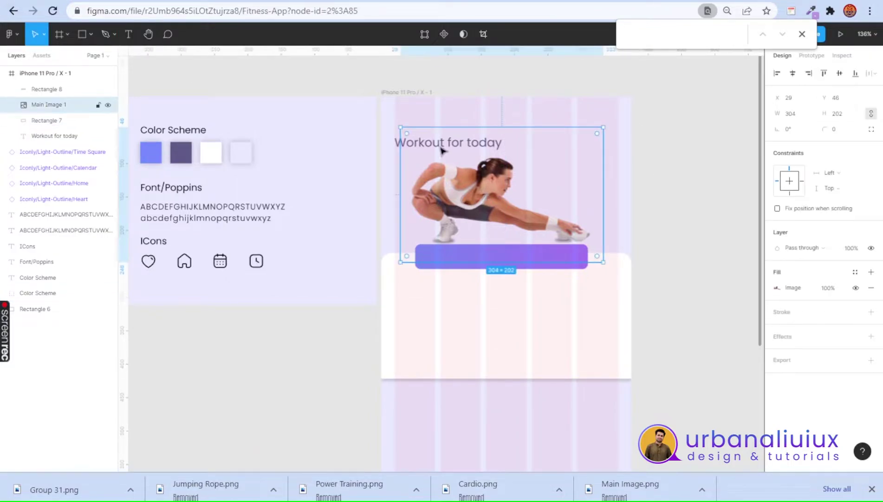
{"action": "left_click", "coordinate": [395, 142]}
Step: Add a 'Start' text label centred on the button
{"action": "left_click", "coordinate": [444, 223]}
{"action": "key", "text": "ctrl+shift+l"}
{"action": "left_click", "coordinate": [548, 260]}
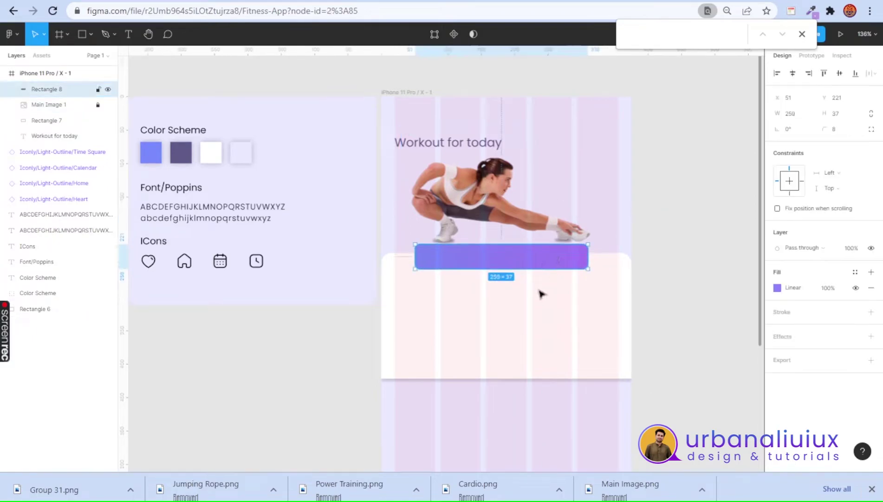
{"action": "left_click", "coordinate": [483, 260]}
{"action": "type", "text": "Start"}
{"action": "left_click_drag", "start_coordinate": [483, 265], "coordinate": [501, 256]}
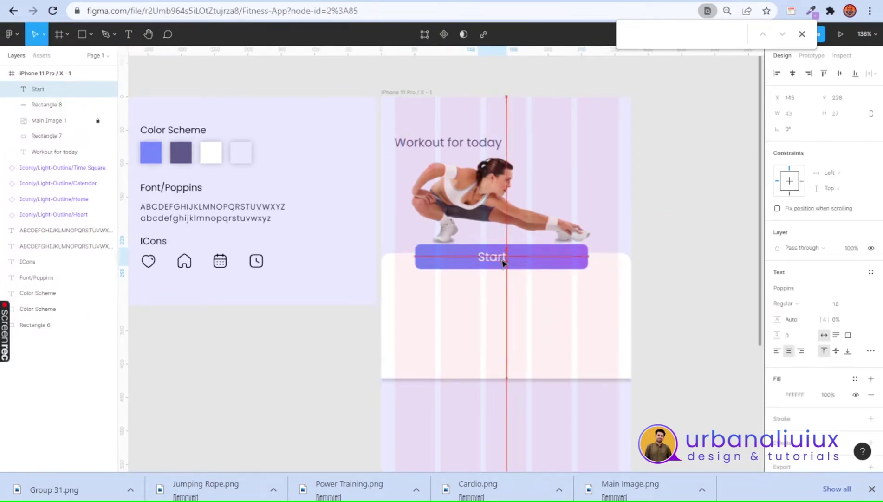
{"action": "left_click", "coordinate": [696, 209]}
Step: Set the Start label to white Poppins Medium 16
{"action": "left_click", "coordinate": [501, 258]}
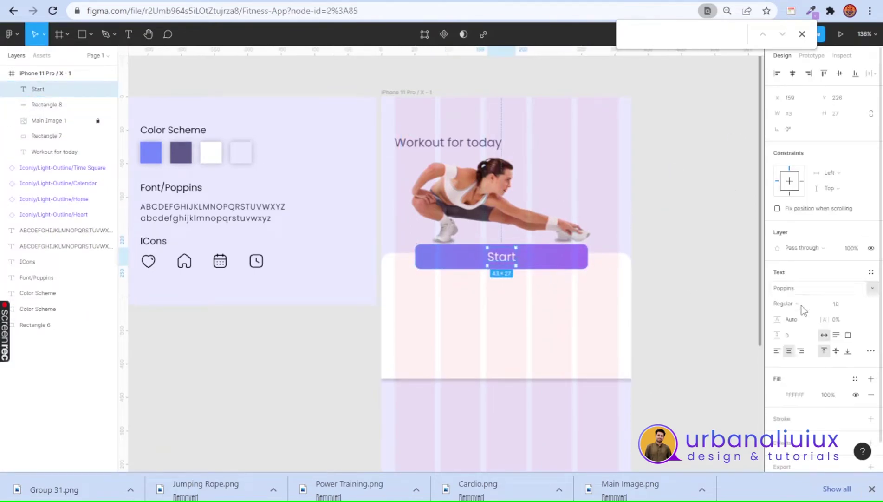
{"action": "left_click", "coordinate": [789, 302]}
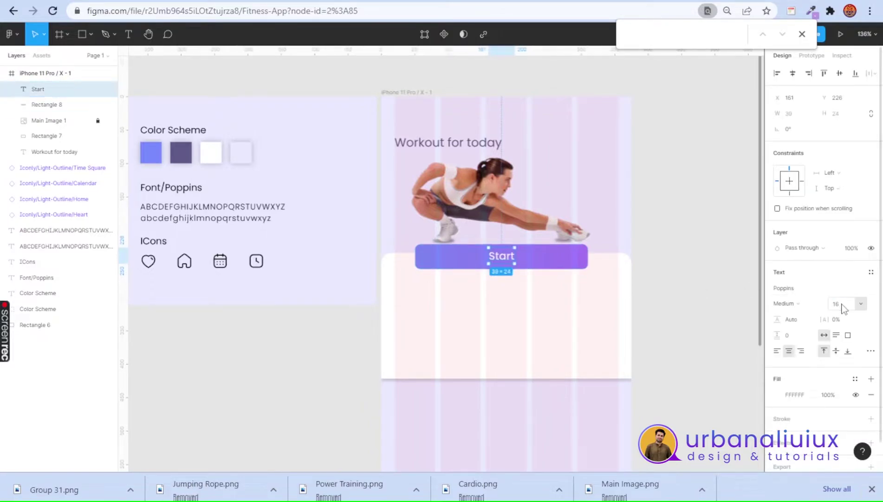
{"action": "left_click", "coordinate": [47, 105], "text": "shift"}
{"action": "left_click", "coordinate": [719, 240]}
Step: Copy the heading into the card as a 14-size, left-aligned 'Last workout' label
{"action": "scroll", "coordinate": [611, 292], "scroll_direction": "down", "scroll_amount": 1}
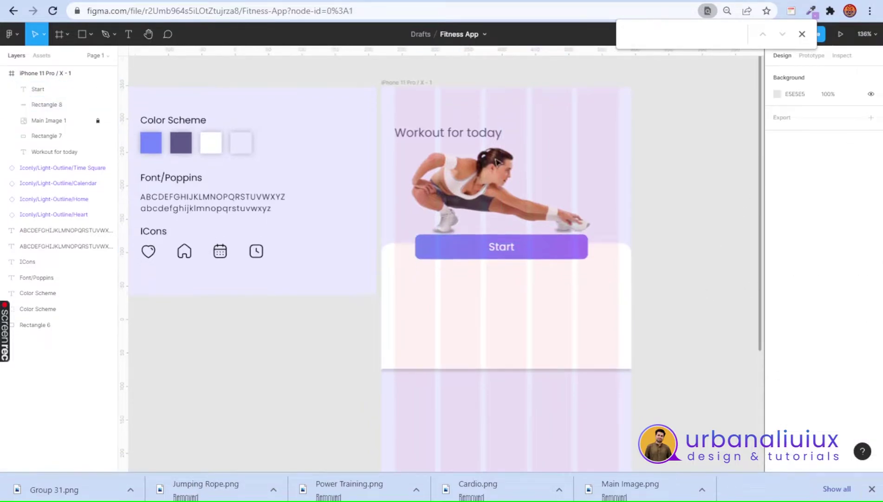
{"action": "left_click_drag", "start_coordinate": [466, 134], "coordinate": [467, 288]}
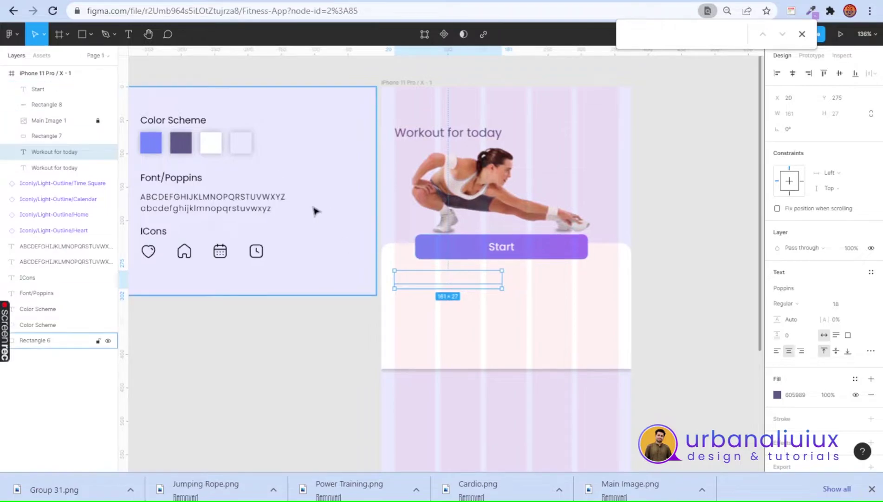
{"action": "type", "text": "14"}
{"action": "key", "text": "Return"}
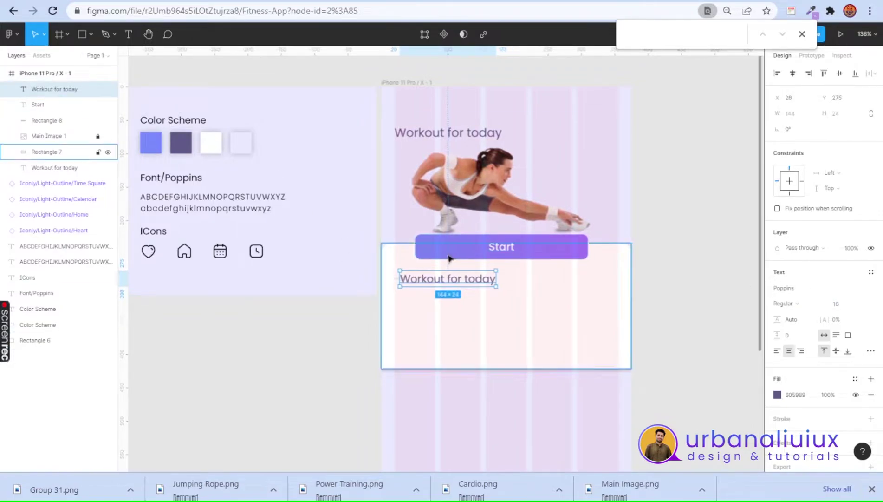
{"action": "scroll", "coordinate": [450, 257], "scroll_direction": "up", "scroll_amount": 3}
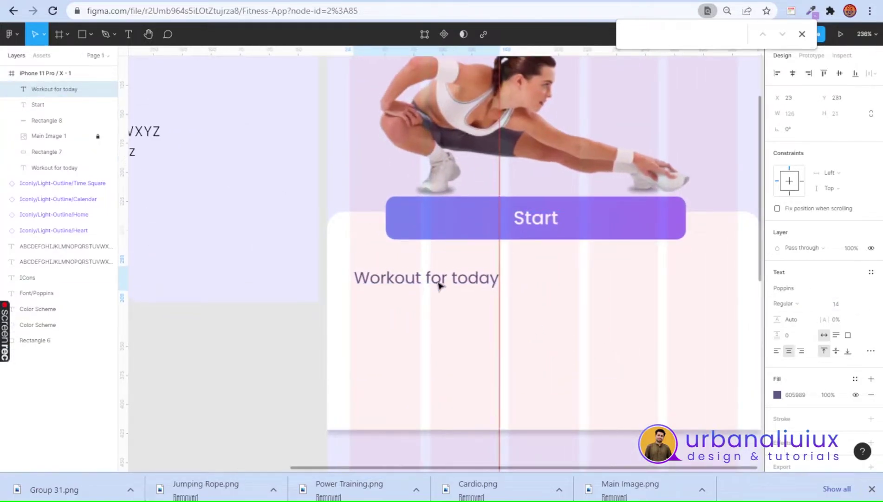
{"action": "left_click_drag", "start_coordinate": [438, 282], "coordinate": [463, 308]}
{"action": "scroll", "coordinate": [464, 308], "scroll_direction": "down", "scroll_amount": 2}
{"action": "double_click", "coordinate": [450, 251]}
{"action": "type", "text": "Last workout"}
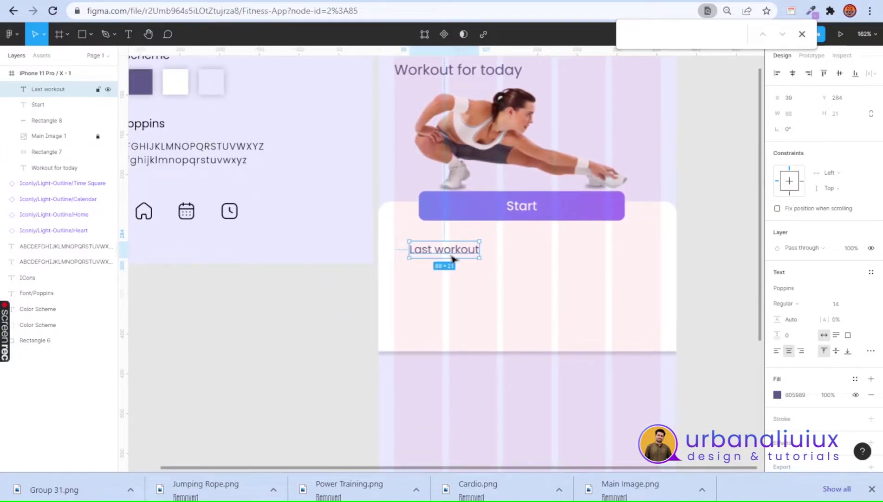
{"action": "key", "text": "ctrl+alt+l"}
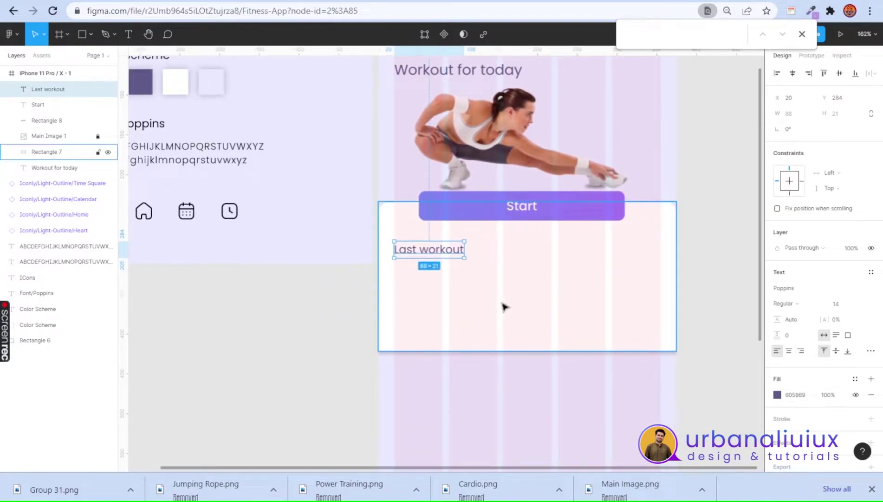
Step: Duplicate the label as a 'Type' caption, then duplicate it again beneath for 'Cardio'
{"action": "left_click_drag", "start_coordinate": [433, 257], "coordinate": [437, 278], "text": "alt"}
{"action": "key", "text": "Escape"}
{"action": "double_click", "coordinate": [453, 274]}
{"action": "type", "text": "Type"}
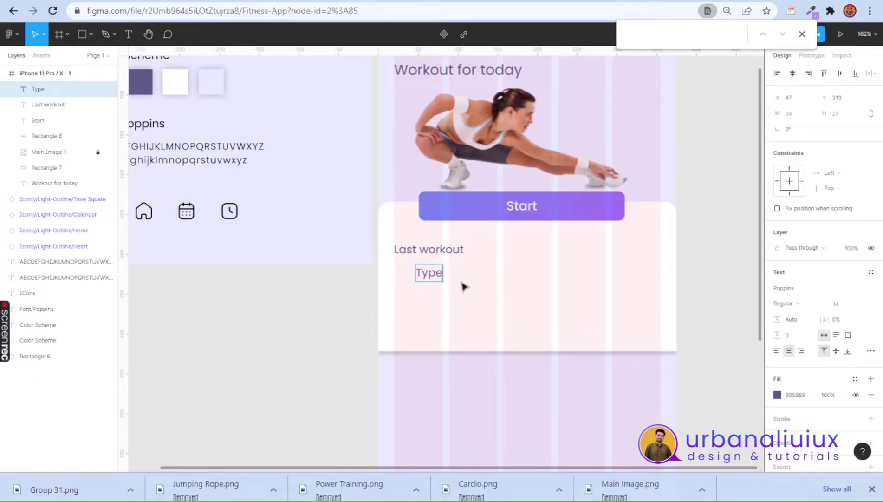
{"action": "key", "text": "Escape"}
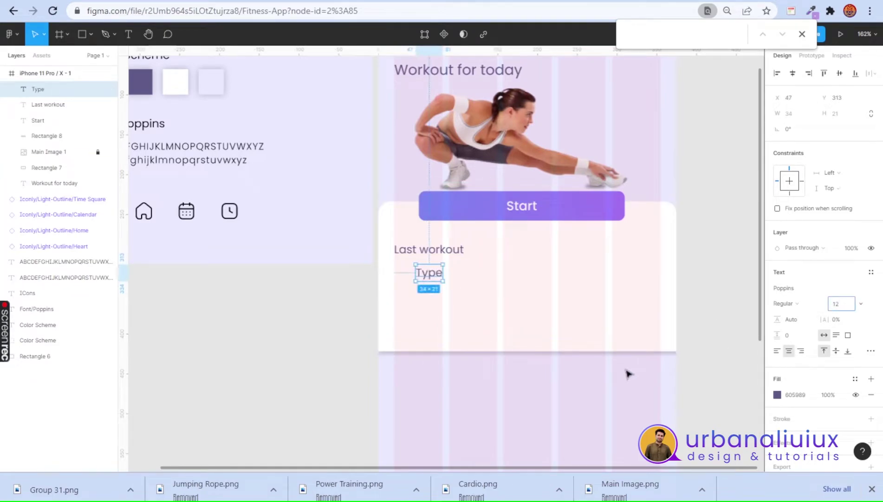
{"action": "left_click_drag", "start_coordinate": [429, 272], "coordinate": [434, 290], "text": "alt"}
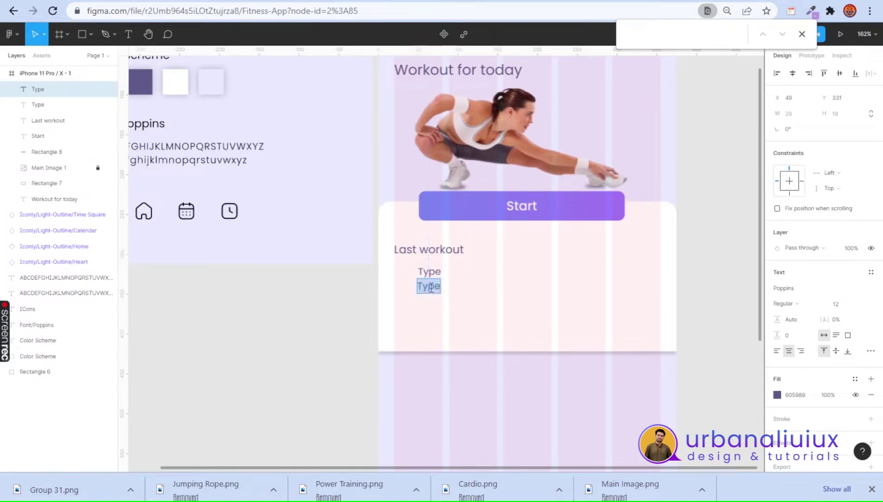
Step: Make the Type label bold and set the Cardio text to 60% fill opacity
{"action": "left_click", "coordinate": [753, 212]}
{"action": "left_click", "coordinate": [431, 273]}
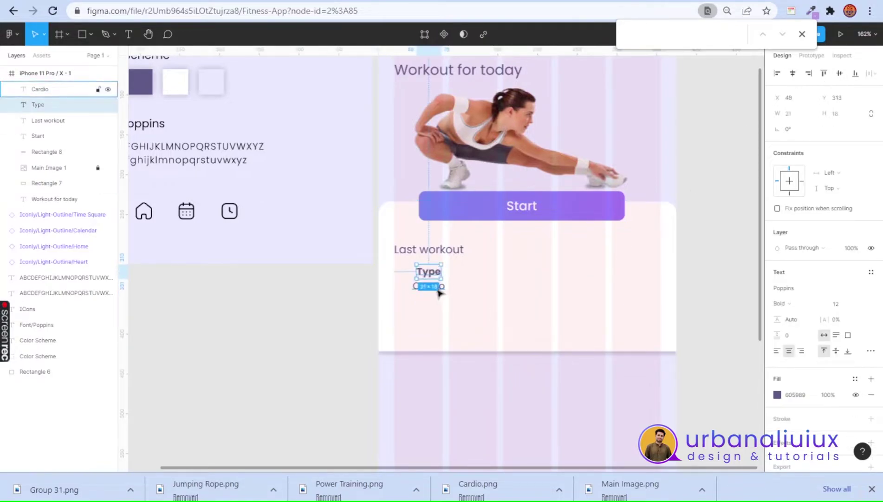
{"action": "left_click", "coordinate": [438, 288]}
{"action": "left_click", "coordinate": [776, 394]}
{"action": "key", "text": "Escape"}
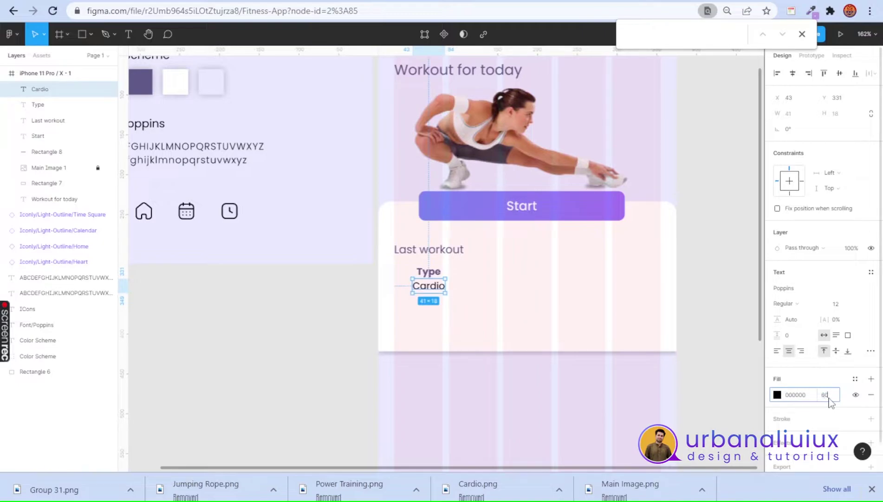
{"action": "scroll", "coordinate": [450, 284], "scroll_direction": "up", "scroll_amount": 3}
{"action": "left_click", "coordinate": [419, 265]}
{"action": "left_click", "coordinate": [777, 394]}
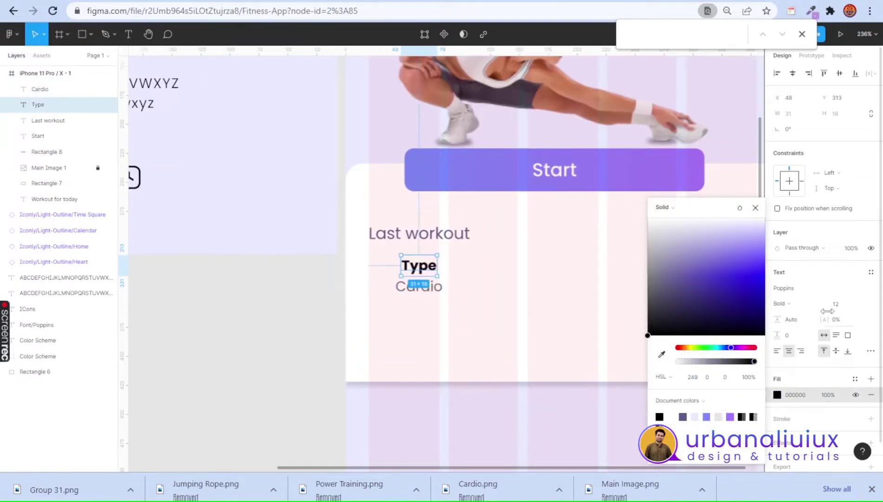
{"action": "left_click", "coordinate": [784, 303]}
{"action": "left_click", "coordinate": [558, 306]}
{"action": "scroll", "coordinate": [509, 324], "scroll_direction": "down", "scroll_amount": 3}
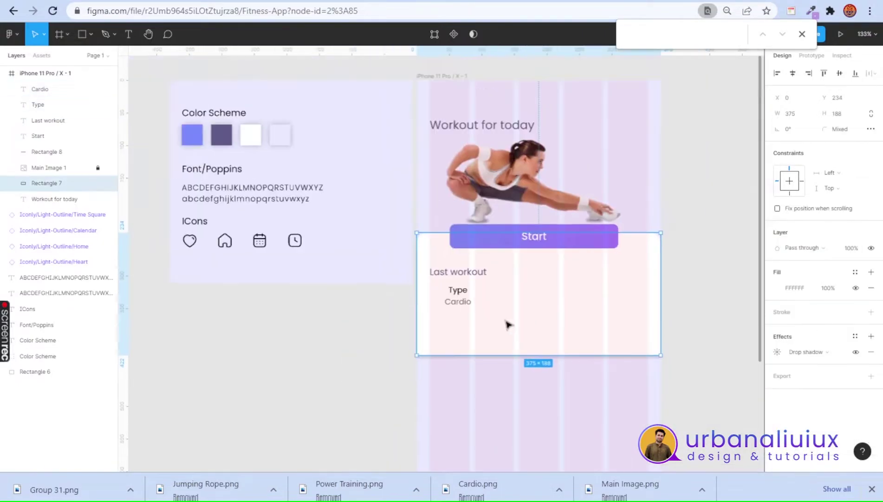
Step: Duplicate the Type/Cardio pair into four side-by-side copies across the card
{"action": "left_click", "coordinate": [465, 302]}
{"action": "scroll", "coordinate": [464, 302], "scroll_direction": "up", "scroll_amount": 3}
{"action": "left_click", "coordinate": [459, 278], "text": "shift"}
{"action": "left_click_drag", "start_coordinate": [467, 304], "coordinate": [576, 309]}
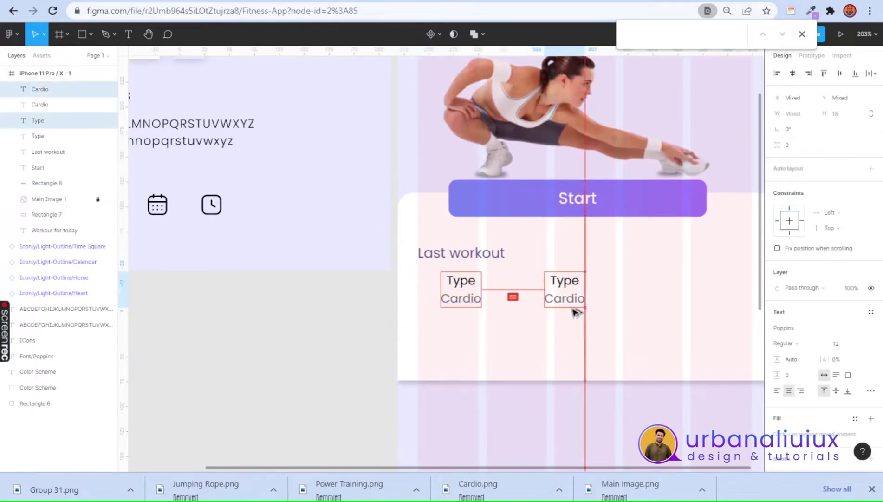
{"action": "key", "text": "ctrl+d"}
{"action": "key", "text": "ctrl+d"}
{"action": "scroll", "coordinate": [562, 316], "scroll_direction": "right", "scroll_amount": 2}
{"action": "scroll", "coordinate": [438, 304], "scroll_direction": "down", "scroll_amount": 3}
{"action": "key", "text": "ctrl+z"}
{"action": "key", "text": "ctrl+z"}
{"action": "key", "text": "ctrl+z"}
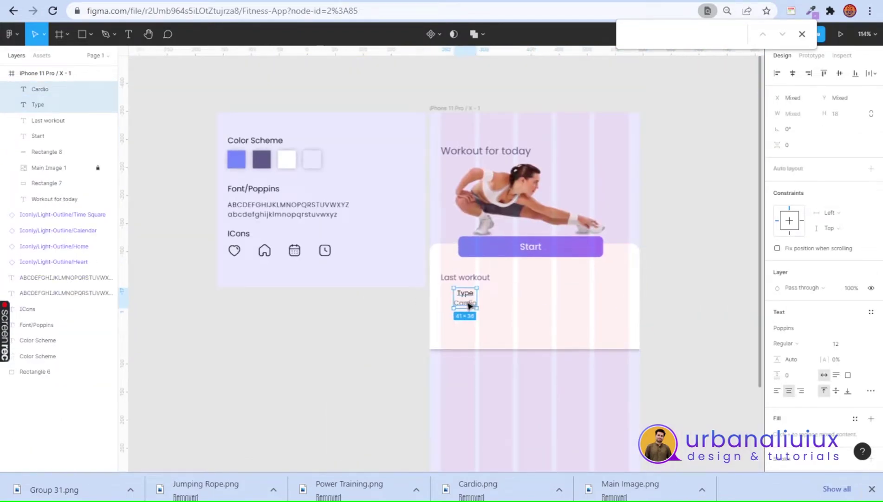
{"action": "left_click_drag", "start_coordinate": [465, 304], "coordinate": [506, 310]}
{"action": "key", "text": "ctrl+d"}
{"action": "key", "text": "ctrl+d"}
{"action": "scroll", "coordinate": [506, 310], "scroll_direction": "up", "scroll_amount": 3}
Step: Group each of the four Type/Cardio pairs with Ctrl+G
{"action": "left_click_drag", "start_coordinate": [418, 274], "coordinate": [452, 300]}
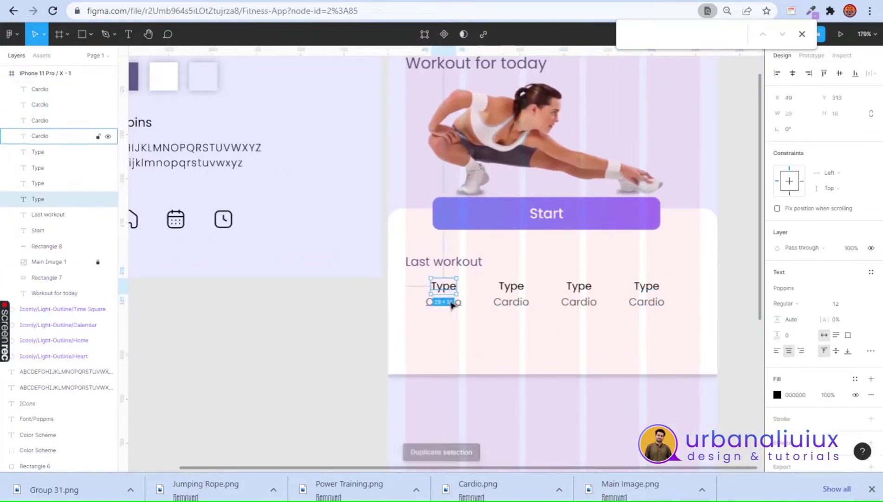
{"action": "key", "text": "ctrl+g"}
{"action": "left_click_drag", "start_coordinate": [486, 273], "coordinate": [534, 316]}
{"action": "left_click_drag", "start_coordinate": [553, 273], "coordinate": [588, 306]}
{"action": "key", "text": "ctrl+g"}
{"action": "left_click_drag", "start_coordinate": [620, 273], "coordinate": [644, 293]}
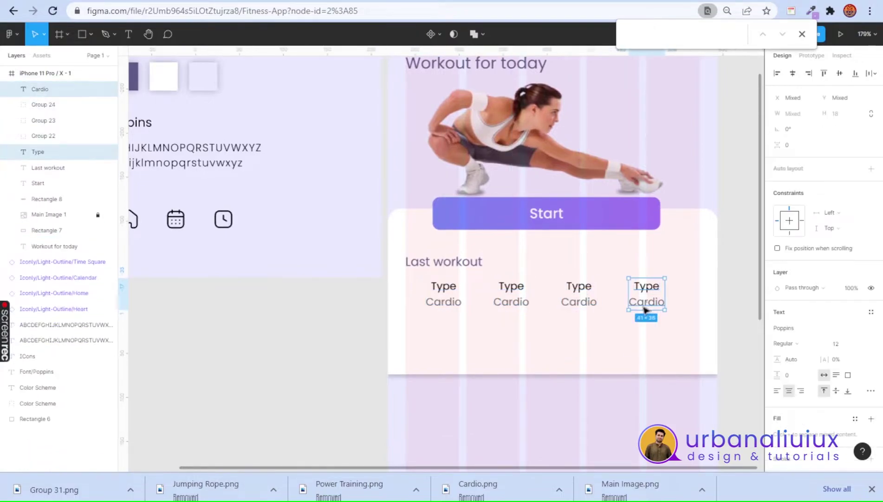
{"action": "key", "text": "ctrl+g"}
Step: Spread the four column groups evenly across the full width of the card
{"action": "left_click", "coordinate": [446, 299]}
{"action": "left_click", "coordinate": [511, 293], "text": "shift"}
{"action": "left_click", "coordinate": [579, 293], "text": "shift"}
{"action": "left_click", "coordinate": [647, 292], "text": "shift"}
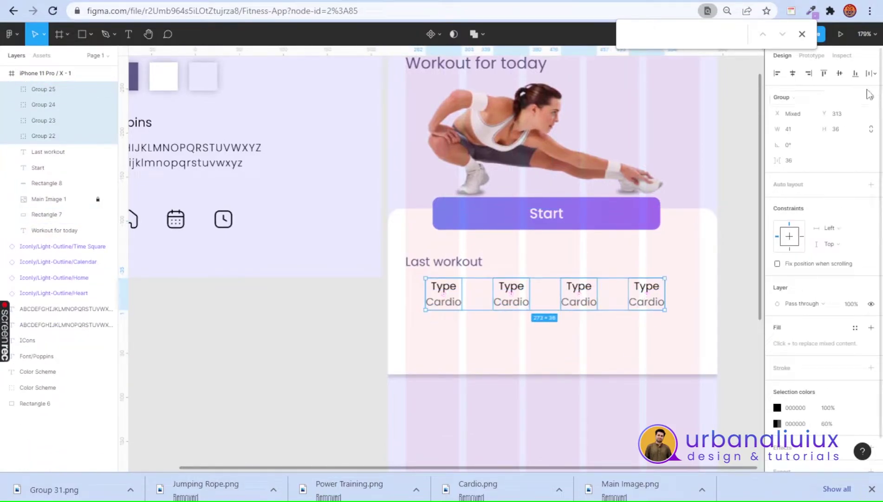
{"action": "left_click", "coordinate": [872, 73]}
{"action": "left_click", "coordinate": [808, 120]}
{"action": "left_click_drag", "start_coordinate": [425, 293], "coordinate": [405, 293]}
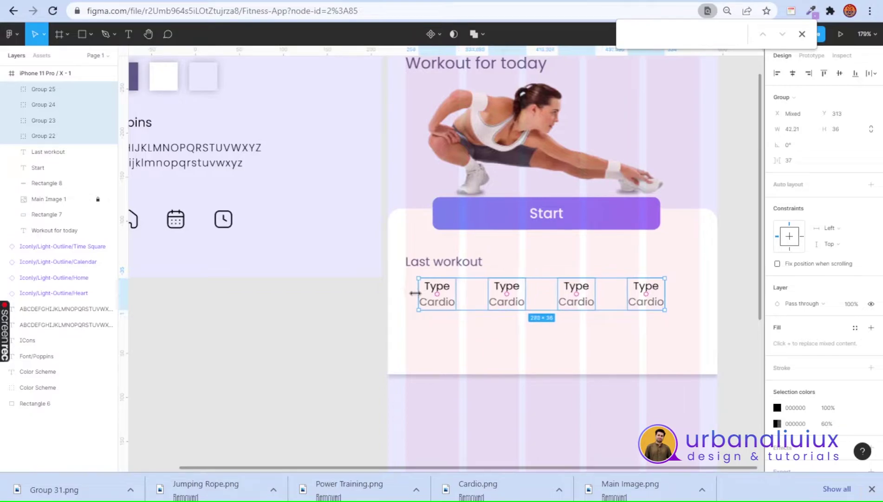
{"action": "left_click_drag", "start_coordinate": [665, 293], "coordinate": [700, 293]}
{"action": "left_click", "coordinate": [691, 327]}
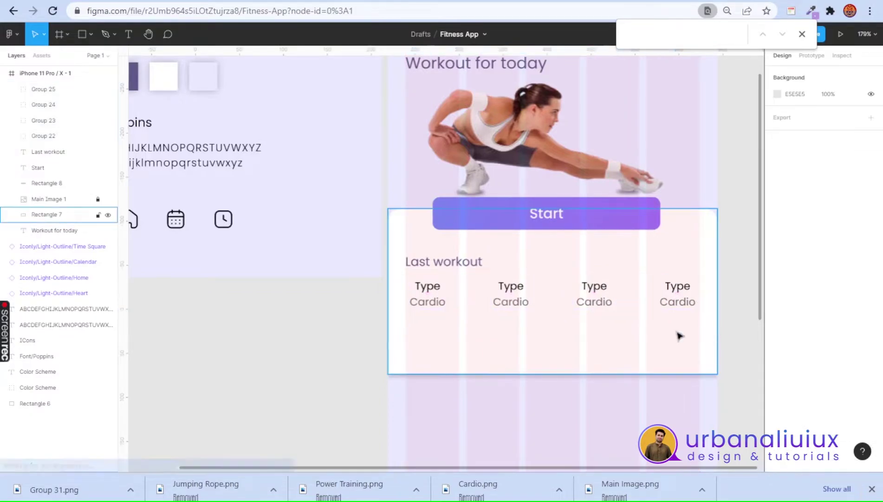
{"action": "scroll", "coordinate": [558, 339], "scroll_direction": "down", "scroll_amount": 3, "text": "ctrl"}
Step: Change the stats columns to read Calaries 300, Level medium and Time 2h 15min
{"action": "double_click", "coordinate": [516, 294]}
{"action": "type", "text": "Calaries"}
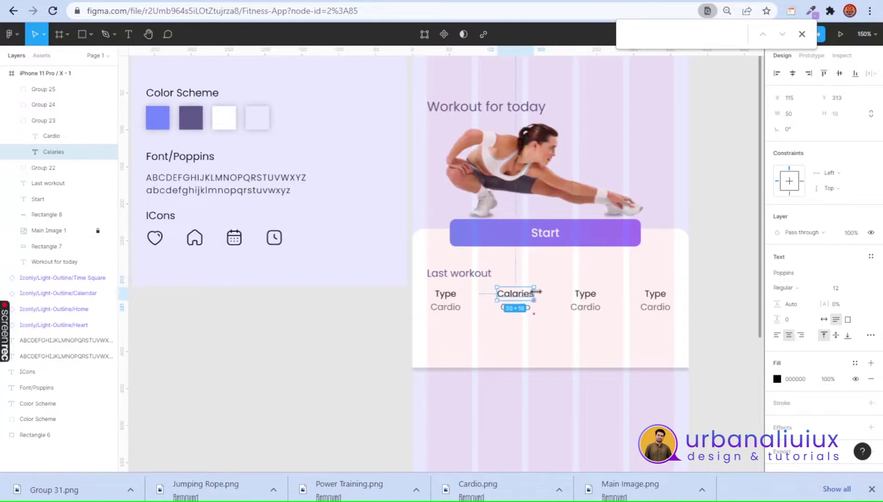
{"action": "scroll", "coordinate": [524, 316], "scroll_direction": "up", "scroll_amount": 2}
{"action": "left_click", "coordinate": [516, 355]}
{"action": "type", "text": "300"}
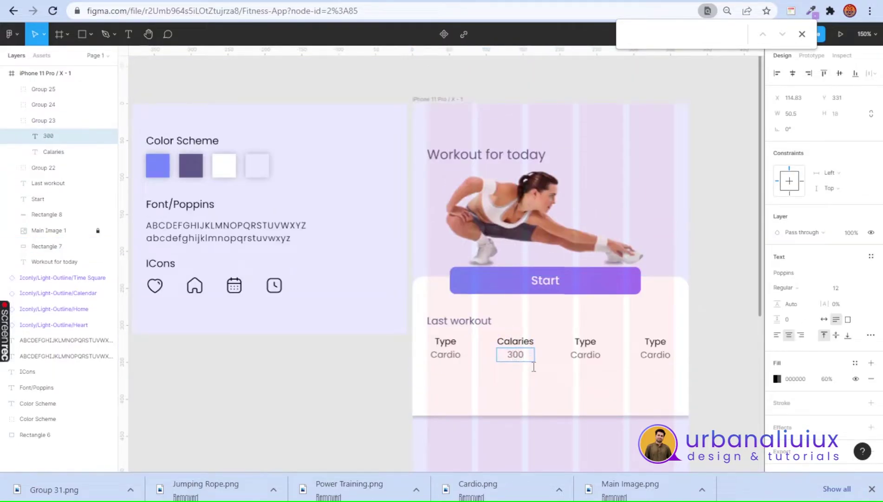
{"action": "double_click", "coordinate": [584, 342]}
{"action": "type", "text": "Level"}
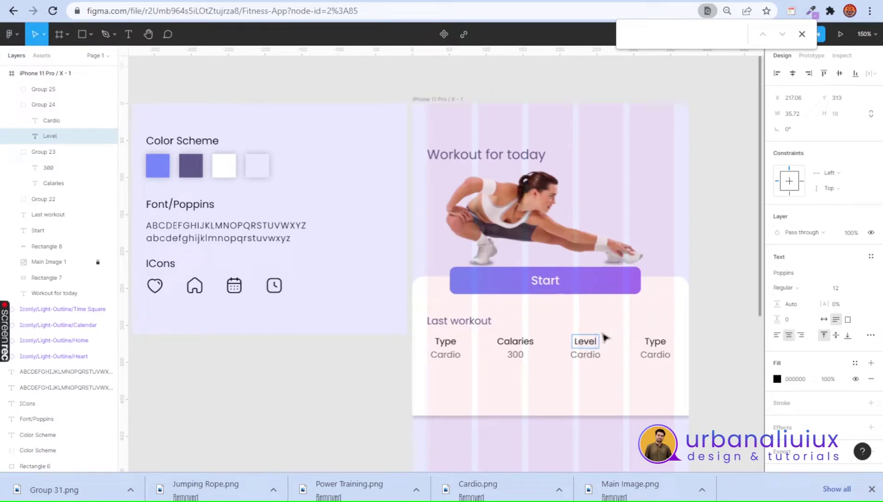
{"action": "double_click", "coordinate": [588, 354]}
{"action": "type", "text": "medium"}
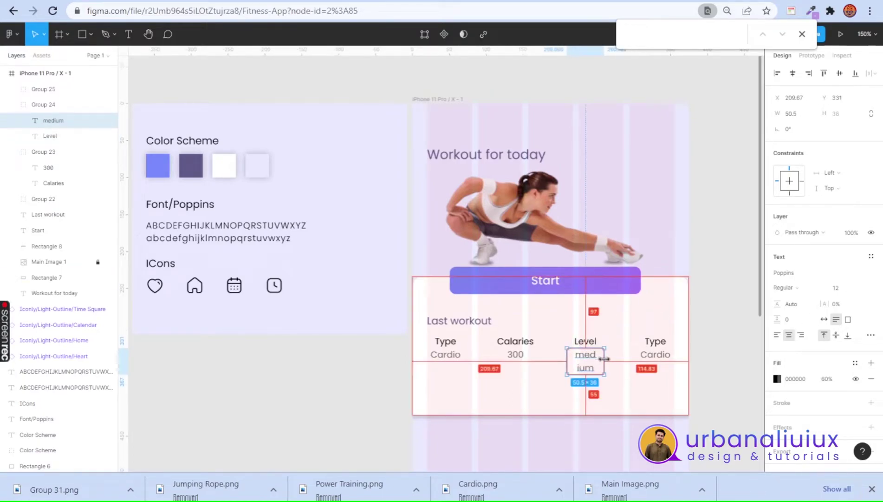
{"action": "double_click", "coordinate": [655, 342]}
{"action": "double_click", "coordinate": [657, 354]}
{"action": "type", "text": "2h 15min"}
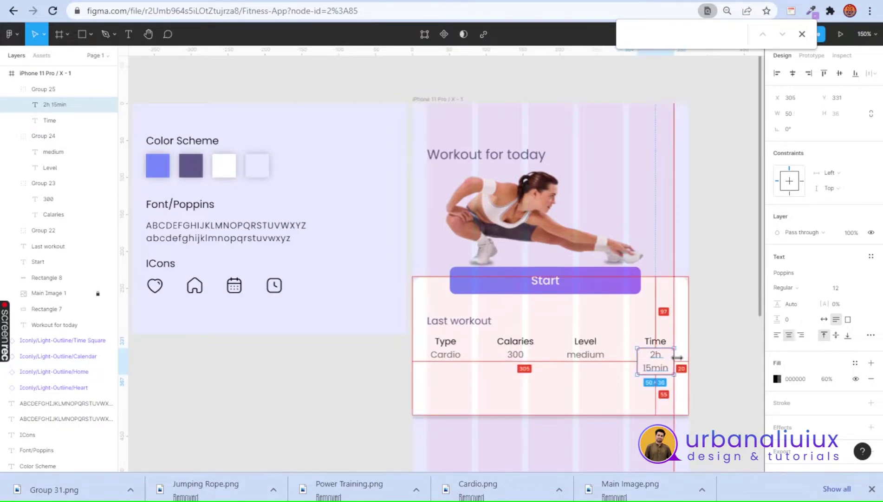
{"action": "left_click", "coordinate": [749, 339]}
Step: Group the four stats columns (Groups 22–25) into a single row with Ctrl+G
{"action": "scroll", "coordinate": [730, 351], "scroll_direction": "down", "scroll_amount": 3}
{"action": "scroll", "coordinate": [497, 334], "scroll_direction": "up", "scroll_amount": 5}
{"action": "left_click", "coordinate": [572, 320], "text": "shift"}
{"action": "left_click", "coordinate": [658, 321], "text": "shift"}
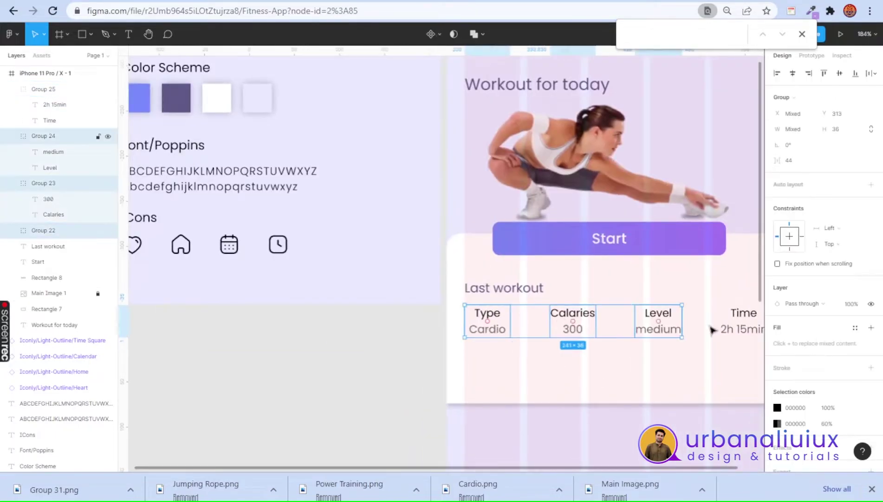
{"action": "left_click", "coordinate": [724, 329], "text": "shift"}
{"action": "key", "text": "ctrl+g"}
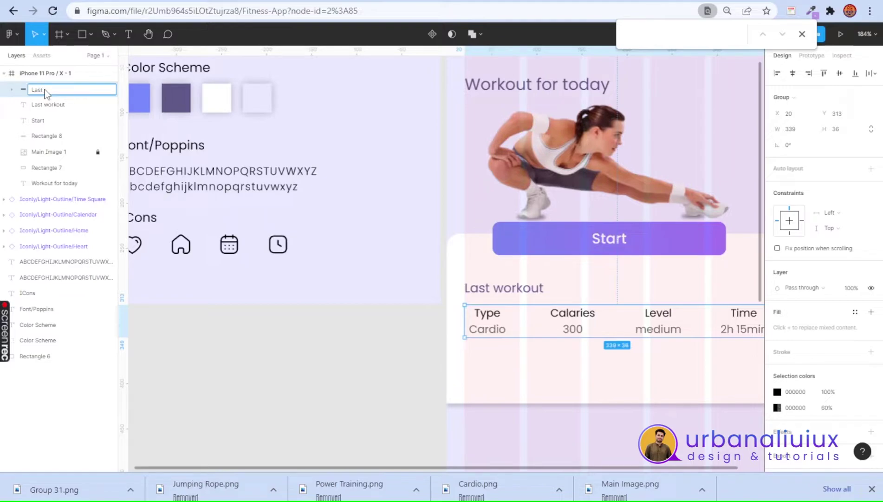
{"action": "key", "text": "Escape"}
{"action": "scroll", "coordinate": [353, 339], "scroll_direction": "down", "scroll_amount": 3}
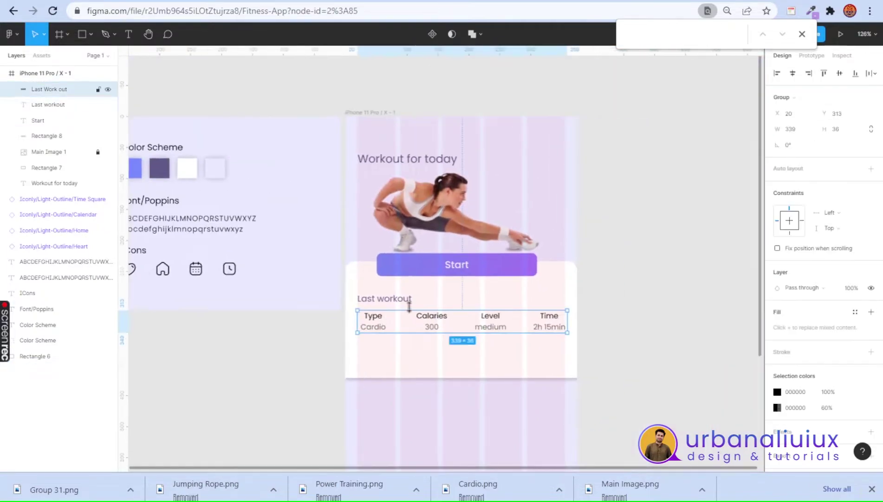
{"action": "left_click", "coordinate": [453, 297], "text": "shift"}
Step: Shorten the stats card so it fits its content
{"action": "scroll", "coordinate": [664, 293], "scroll_direction": "down", "scroll_amount": 1}
{"action": "left_click", "coordinate": [645, 276]}
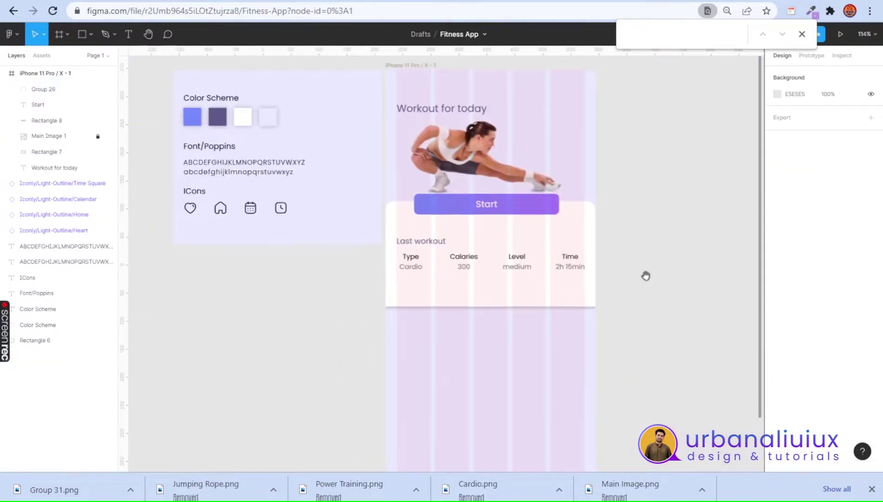
{"action": "left_click", "coordinate": [479, 305]}
{"action": "left_click_drag", "start_coordinate": [479, 306], "coordinate": [488, 291]}
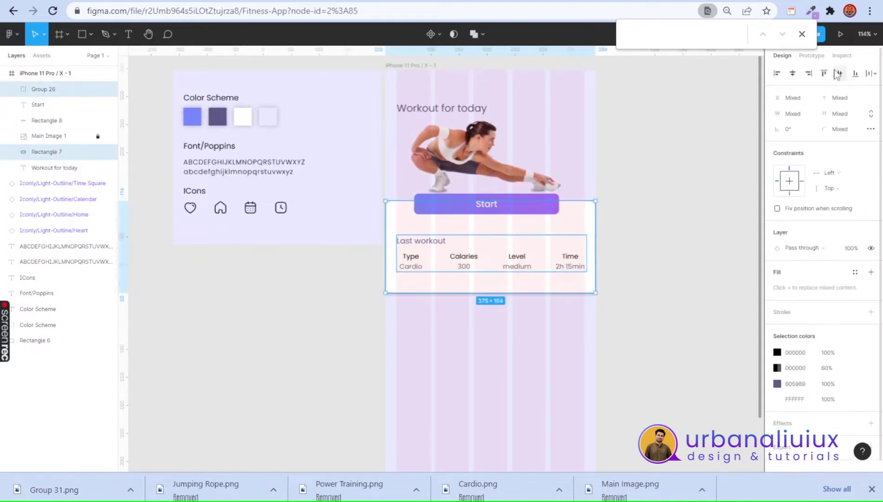
{"action": "scroll", "coordinate": [648, 255], "scroll_direction": "down", "scroll_amount": 3}
{"action": "left_click", "coordinate": [647, 254]}
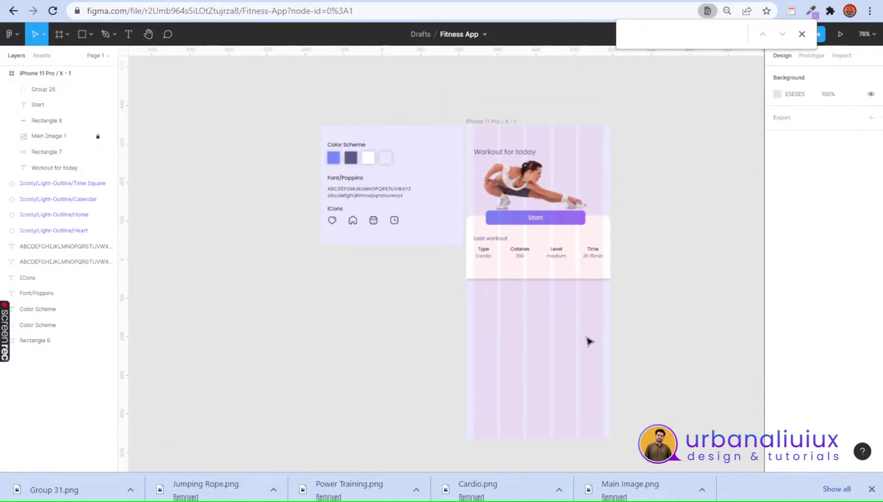
Step: Copy the Last workout heading below the card as 'Most popular' and draw a square beneath it
{"action": "scroll", "coordinate": [588, 339], "scroll_direction": "down", "scroll_amount": 1}
{"action": "left_click", "coordinate": [497, 225]}
{"action": "left_click", "coordinate": [501, 231]}
{"action": "scroll", "coordinate": [501, 232], "scroll_direction": "up", "scroll_amount": 5}
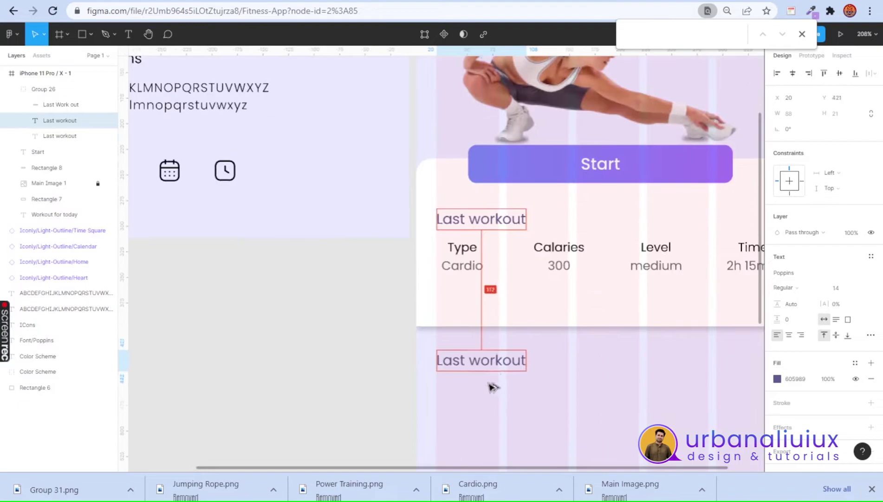
{"action": "left_click_drag", "start_coordinate": [483, 218], "coordinate": [488, 393]}
{"action": "key", "text": "Return"}
{"action": "type", "text": "Most popular"}
{"action": "key", "text": "Escape"}
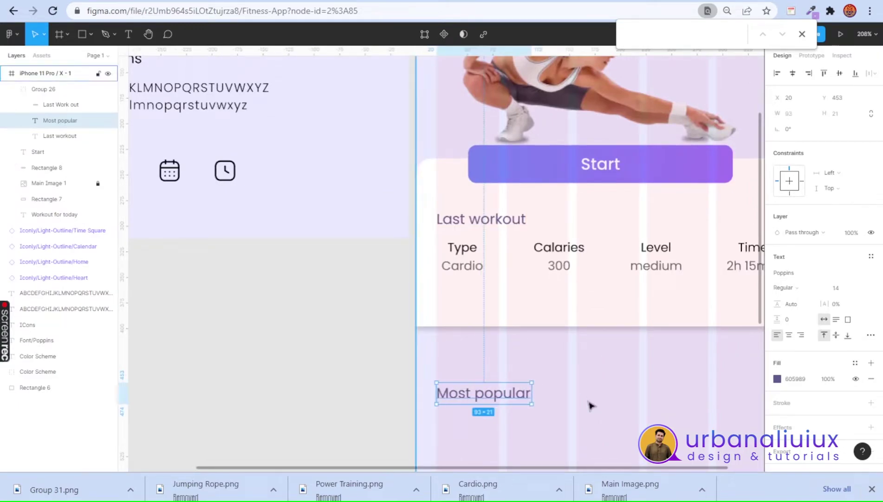
{"action": "scroll", "coordinate": [590, 399], "scroll_direction": "down", "scroll_amount": 2}
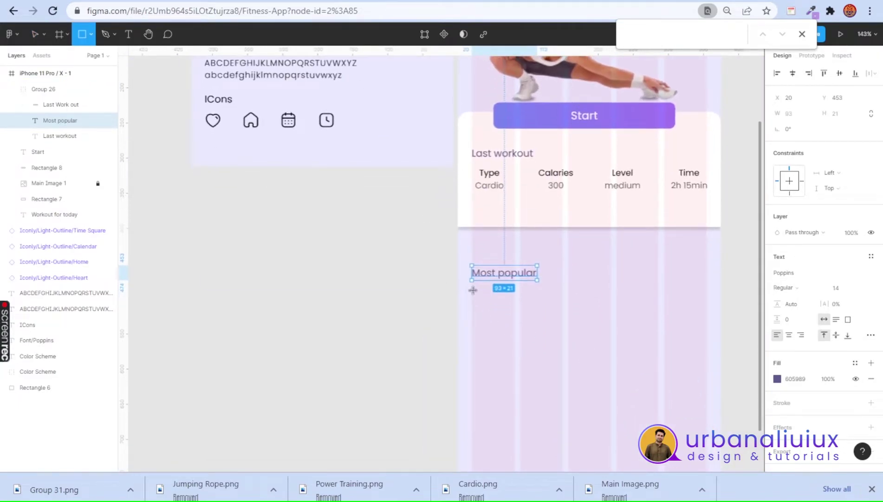
{"action": "left_click_drag", "start_coordinate": [472, 294], "coordinate": [581, 380]}
Step: Nudge the Last workout card and its text down with Shift+Down
{"action": "scroll", "coordinate": [581, 380], "scroll_direction": "down", "scroll_amount": 3}
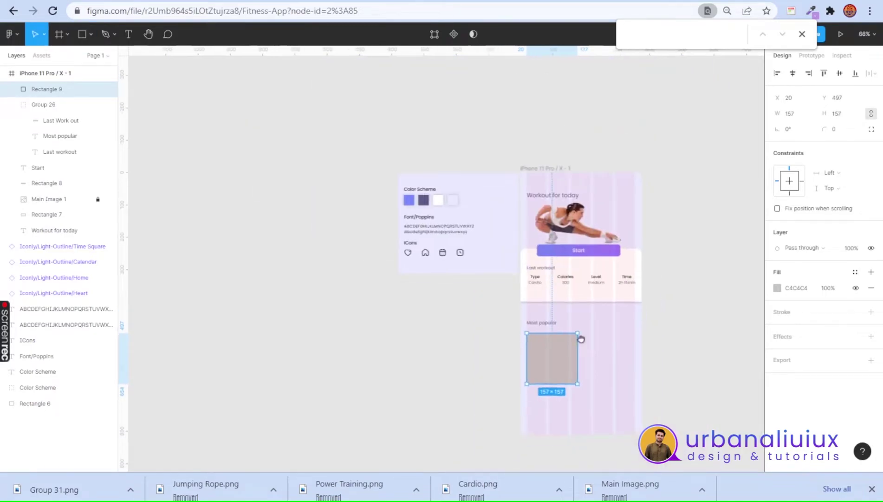
{"action": "scroll", "coordinate": [581, 338], "scroll_direction": "down", "scroll_amount": 2}
{"action": "scroll", "coordinate": [581, 339], "scroll_direction": "right", "scroll_amount": 1}
{"action": "scroll", "coordinate": [534, 317], "scroll_direction": "up", "scroll_amount": 2}
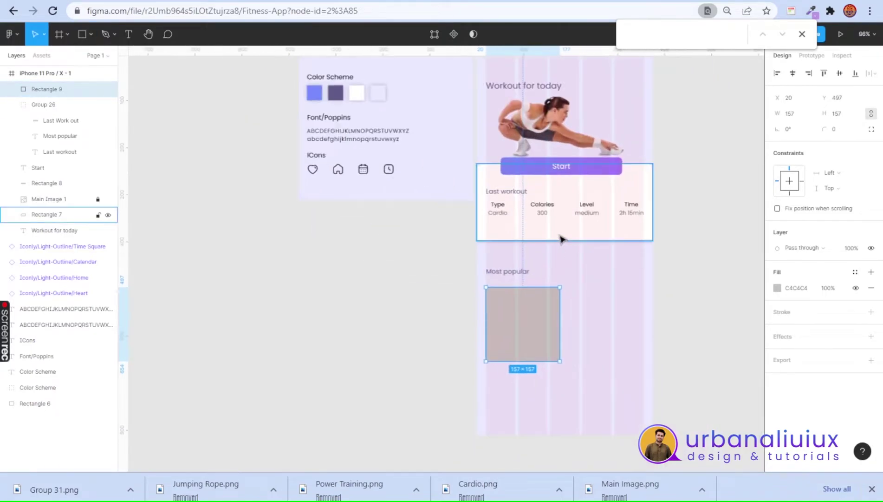
{"action": "scroll", "coordinate": [560, 236], "scroll_direction": "up", "scroll_amount": 2}
{"action": "left_click", "coordinate": [582, 196]}
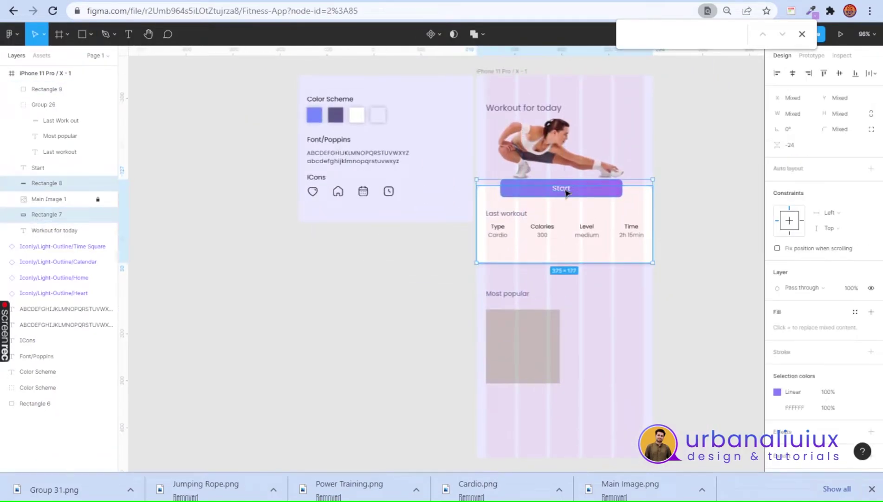
{"action": "left_click_drag", "start_coordinate": [568, 190], "coordinate": [568, 209]}
{"action": "left_click", "coordinate": [498, 234]}
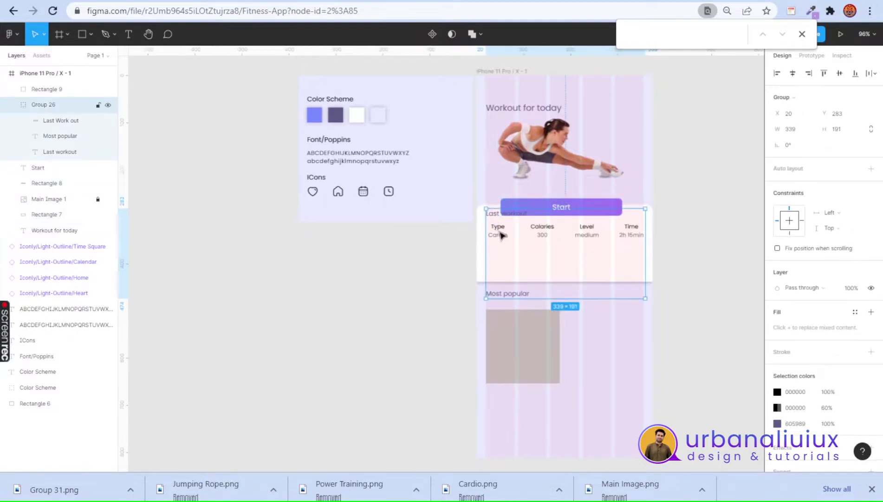
{"action": "key", "text": "ctrl+z"}
{"action": "key", "text": "ctrl+z"}
{"action": "left_click", "coordinate": [617, 235]}
{"action": "left_click", "coordinate": [533, 218], "text": "shift"}
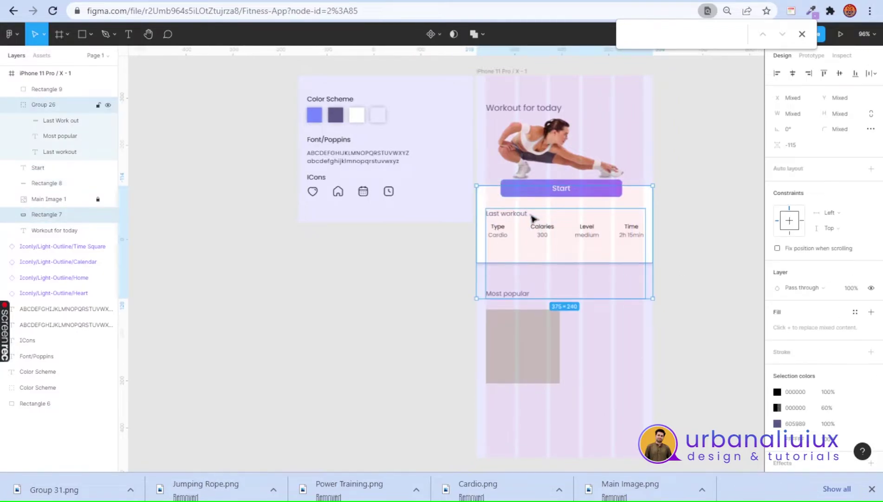
{"action": "key", "text": "shift+Down"}
{"action": "key", "text": "shift+Down"}
{"action": "key", "text": "shift+Down"}
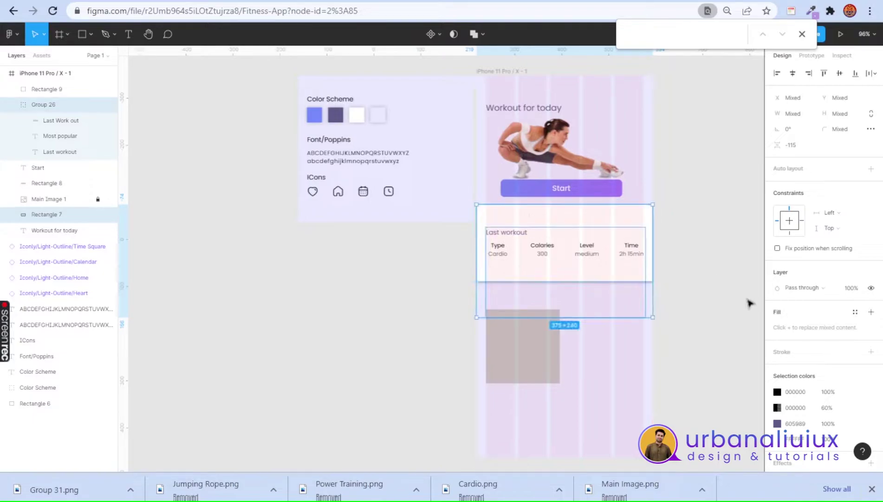
Step: Move the grey square and Most popular heading lower, ungrouping the Last workout texts
{"action": "left_click", "coordinate": [537, 375]}
{"action": "left_click_drag", "start_coordinate": [536, 375], "coordinate": [531, 418]}
{"action": "double_click", "coordinate": [519, 316]}
{"action": "key", "text": "ctrl+shift+g"}
{"action": "left_click_drag", "start_coordinate": [523, 312], "coordinate": [523, 317]}
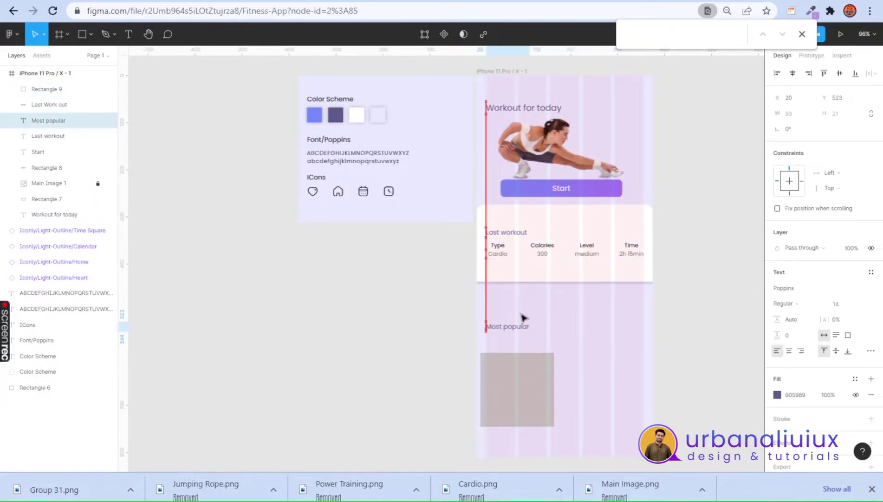
Step: Select the Start button label and shape together
{"action": "left_click", "coordinate": [547, 353]}
{"action": "scroll", "coordinate": [552, 408], "scroll_direction": "up", "scroll_amount": 3}
{"action": "scroll", "coordinate": [558, 325], "scroll_direction": "up", "scroll_amount": 5}
{"action": "left_click", "coordinate": [590, 216]}
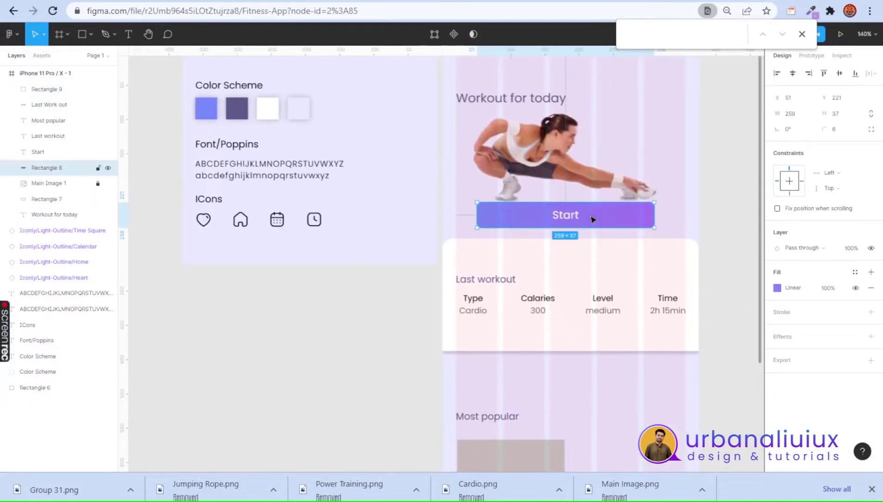
{"action": "left_click", "coordinate": [549, 167]}
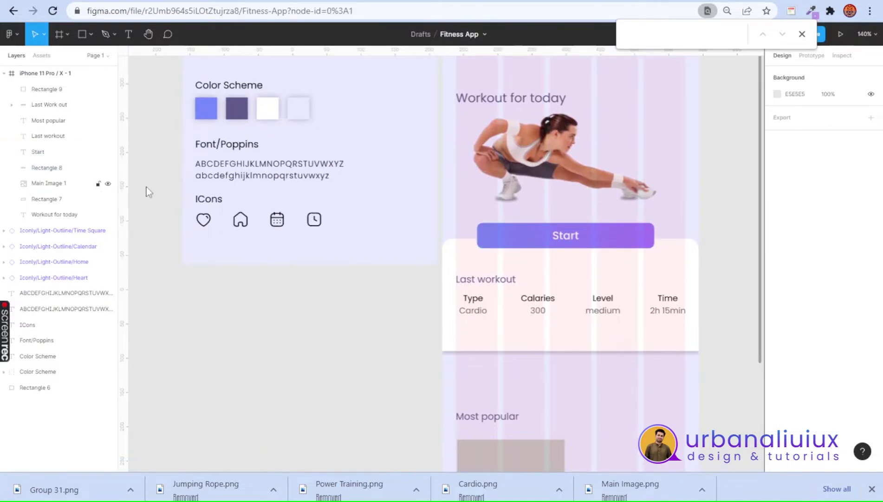
Step: Unlock the main workout image, then select the grey square placeholder
{"action": "left_click", "coordinate": [97, 183]}
{"action": "left_click", "coordinate": [46, 183]}
{"action": "scroll", "coordinate": [546, 163], "scroll_direction": "down", "scroll_amount": 3}
{"action": "scroll", "coordinate": [650, 260], "scroll_direction": "down", "scroll_amount": 2}
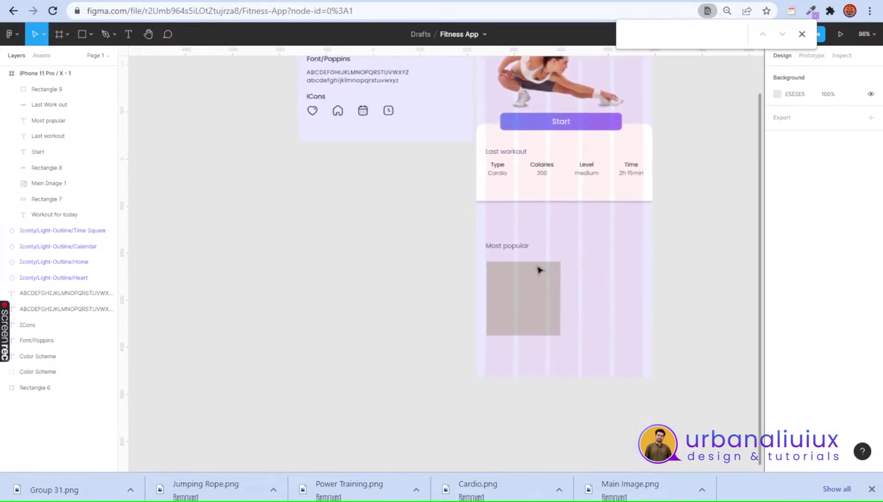
{"action": "left_click", "coordinate": [538, 279]}
{"action": "left_click", "coordinate": [516, 241], "text": "shift"}
{"action": "left_click", "coordinate": [527, 285]}
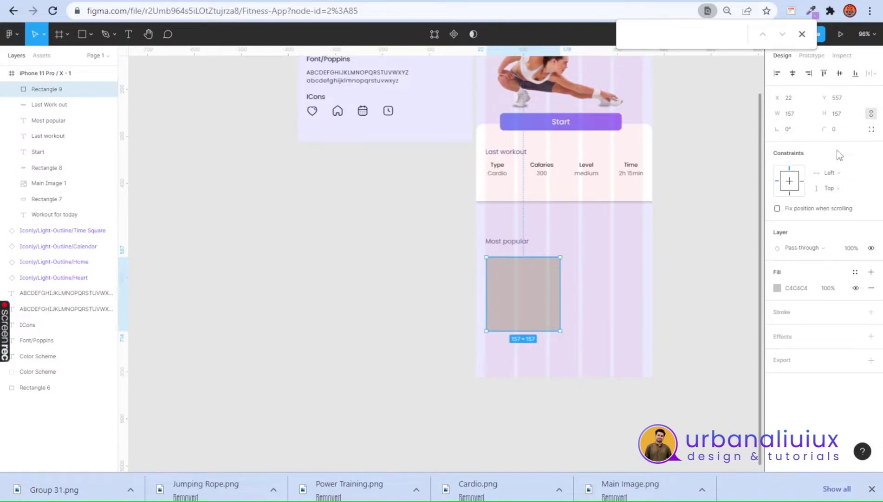
Step: Duplicate the grey square to its right and fill it with the frame's lavender
{"action": "left_click_drag", "start_coordinate": [541, 300], "coordinate": [615, 299]}
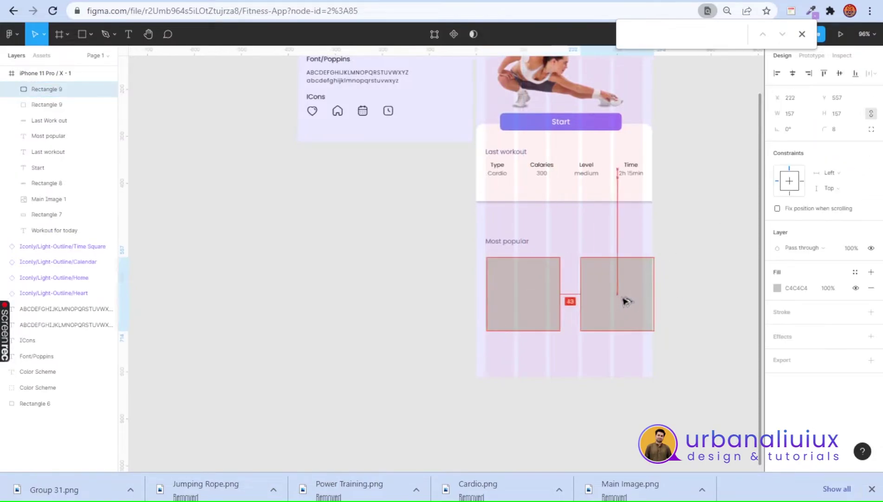
{"action": "scroll", "coordinate": [721, 301], "scroll_direction": "up", "scroll_amount": 3}
{"action": "scroll", "coordinate": [513, 300], "scroll_direction": "down", "scroll_amount": 3}
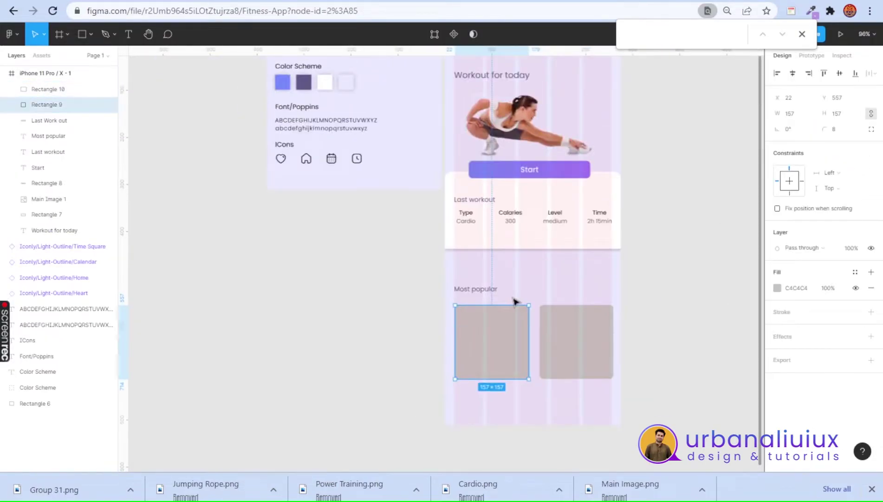
{"action": "key", "text": "i"}
{"action": "left_click", "coordinate": [519, 282]}
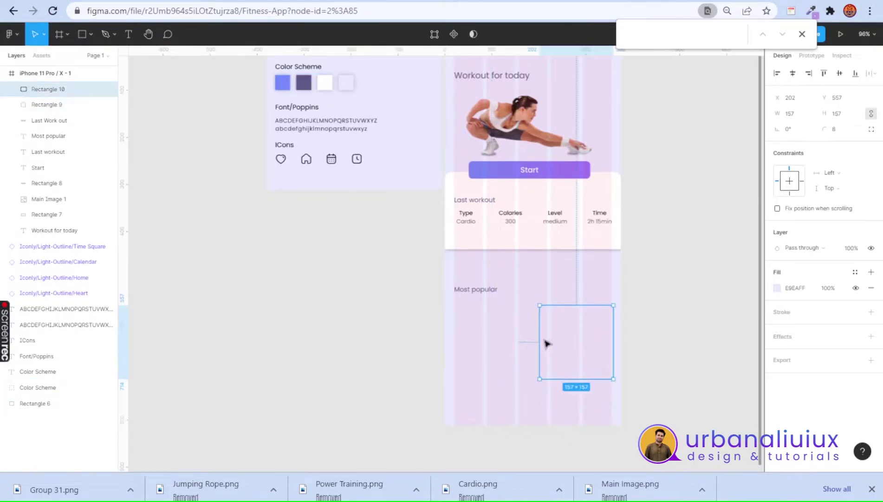
Step: Make the phone screen frame's background white
{"action": "scroll", "coordinate": [547, 346], "scroll_direction": "up", "scroll_amount": 2}
{"action": "left_click", "coordinate": [458, 167]}
{"action": "left_click", "coordinate": [347, 192]}
{"action": "left_click", "coordinate": [676, 249]}
{"action": "scroll", "coordinate": [676, 248], "scroll_direction": "down", "scroll_amount": 1}
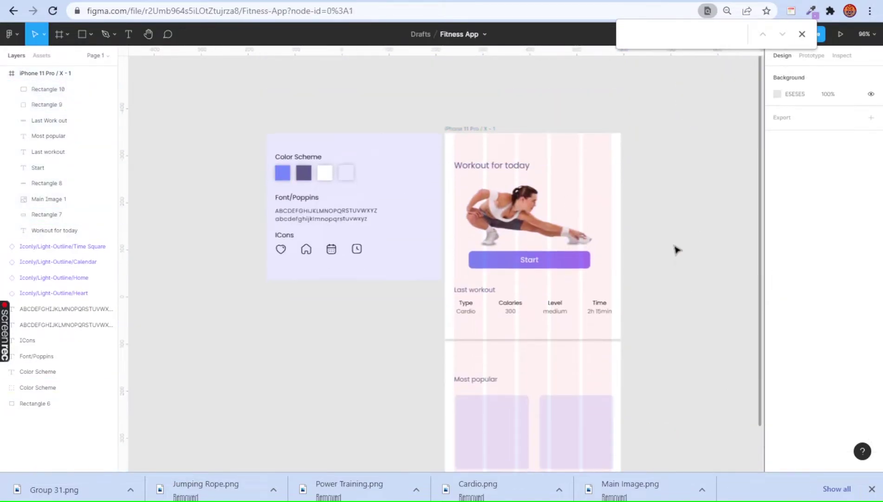
Step: Draw a light lavender panel over the top of the screen, sent behind the content
{"action": "key", "text": "r"}
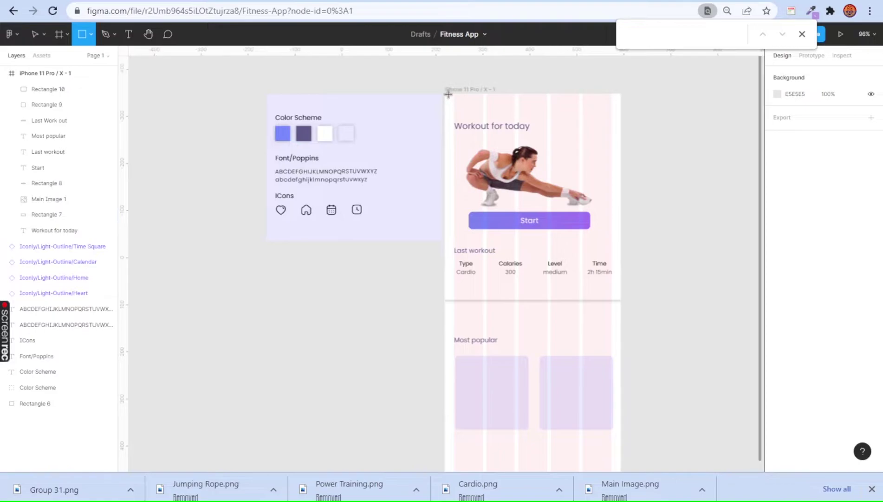
{"action": "left_click_drag", "start_coordinate": [445, 94], "coordinate": [621, 268]}
{"action": "key", "text": "ctrl+bracketleft"}
{"action": "key", "text": "ctrl+bracketleft"}
{"action": "key", "text": "ctrl+bracketleft"}
{"action": "key", "text": "ctrl+bracketleft"}
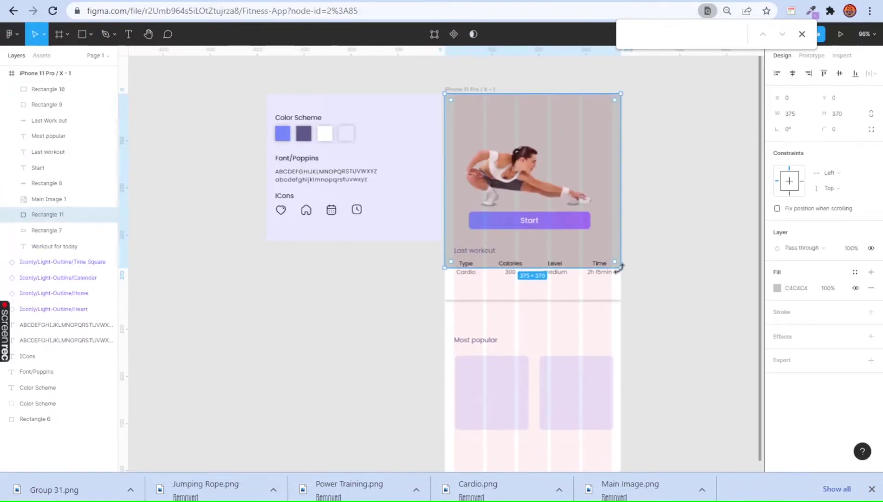
{"action": "key", "text": "ctrl+bracketleft"}
{"action": "key", "text": "ctrl+bracketleft"}
{"action": "key", "text": "i"}
{"action": "left_click", "coordinate": [353, 135]}
{"action": "scroll", "coordinate": [641, 274], "scroll_direction": "down", "scroll_amount": 2}
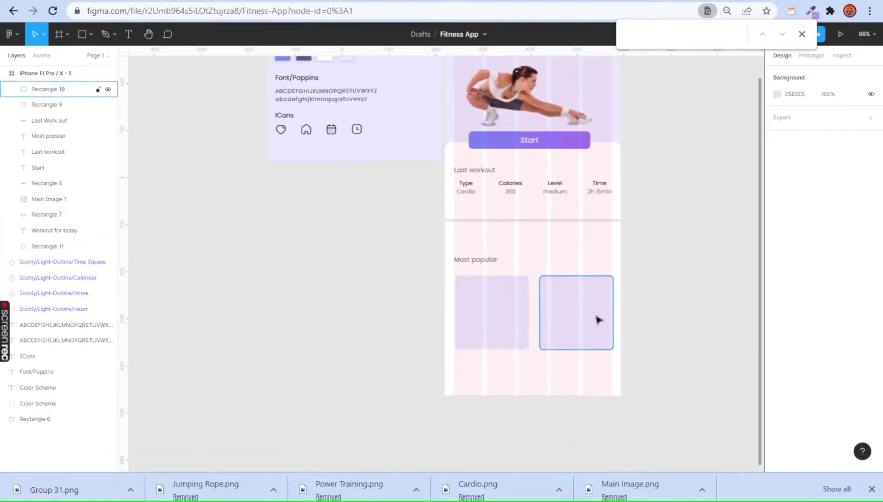
{"action": "left_click", "coordinate": [508, 309]}
{"action": "scroll", "coordinate": [466, 310], "scroll_direction": "up", "scroll_amount": 1, "text": "ctrl"}
Step: Place 'Cardio' and 'Power Training' labels at the bottom of the two cards
{"action": "left_click_drag", "start_coordinate": [474, 256], "coordinate": [483, 342], "text": "alt"}
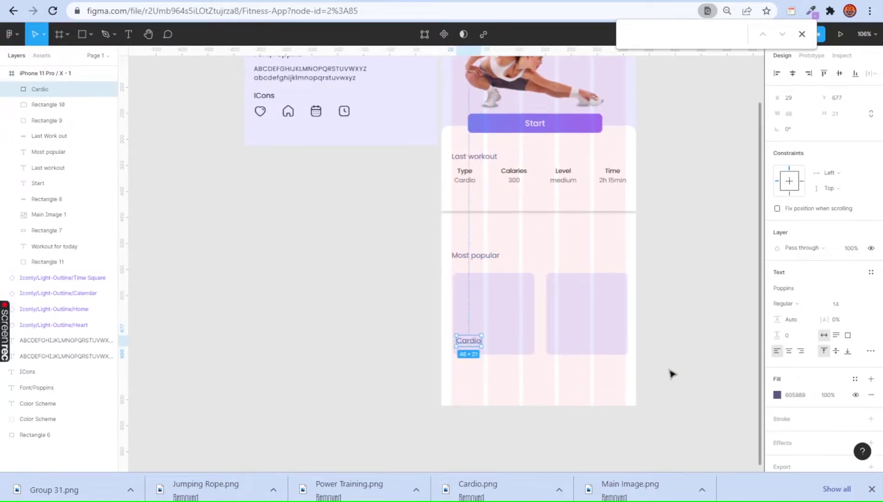
{"action": "scroll", "coordinate": [466, 336], "scroll_direction": "up", "scroll_amount": 3, "text": "ctrl"}
{"action": "left_click_drag", "start_coordinate": [465, 335], "coordinate": [614, 340], "text": "alt"}
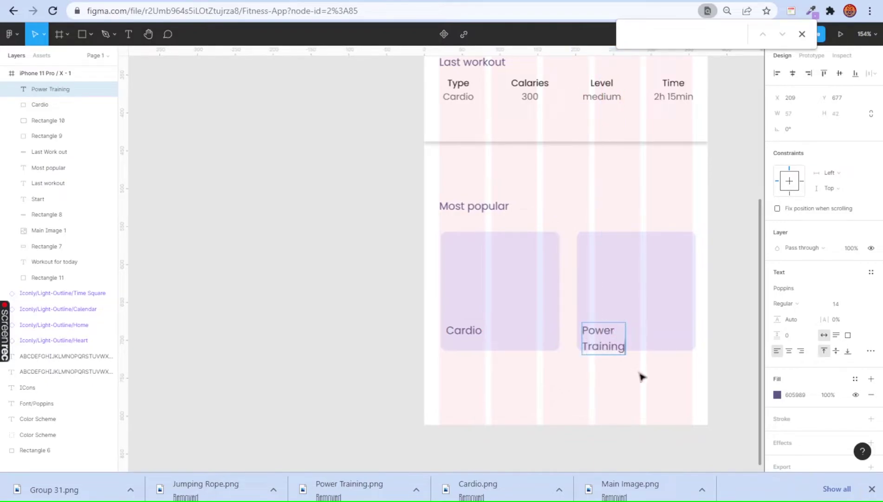
{"action": "left_click_drag", "start_coordinate": [605, 337], "coordinate": [605, 329]}
Step: Import Cardio.png and Power Training.png onto the canvas
{"action": "left_click", "coordinate": [464, 315]}
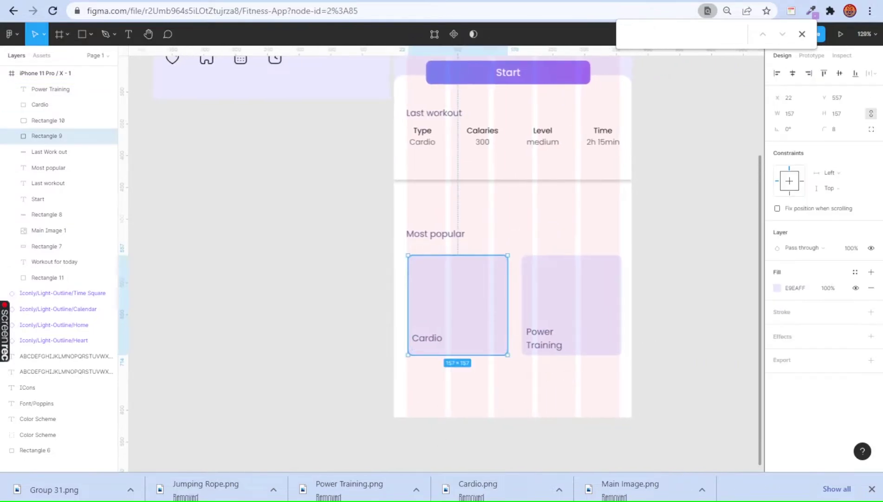
{"action": "key", "text": "alt+Tab"}
{"action": "left_click_drag", "start_coordinate": [250, 79], "coordinate": [587, 424]}
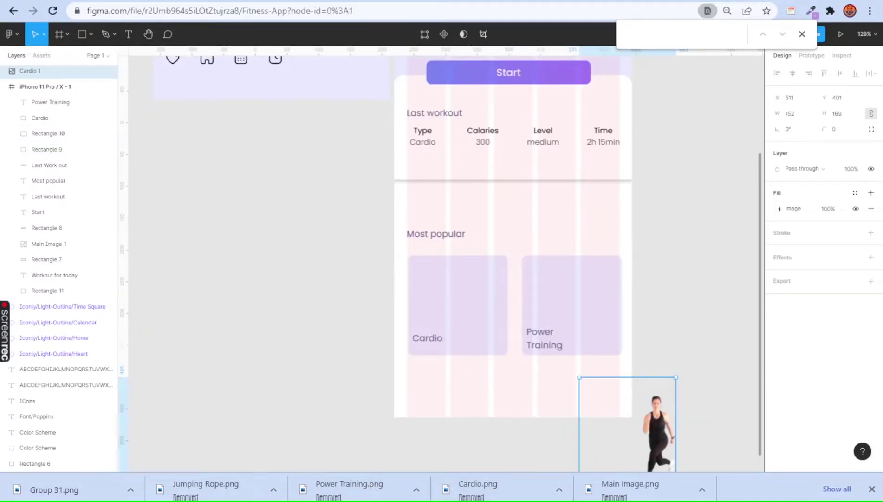
{"action": "key", "text": "alt+Tab"}
{"action": "left_click_drag", "start_coordinate": [466, 75], "coordinate": [416, 415]}
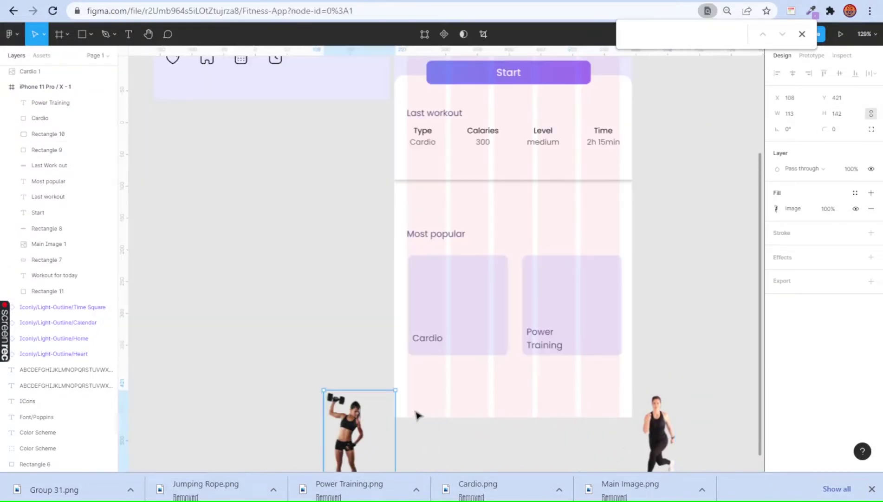
Step: Position the running-woman photo in the Cardio card and the dumbbell photo in Power Training
{"action": "left_click_drag", "start_coordinate": [629, 391], "coordinate": [446, 258]}
{"action": "scroll", "coordinate": [467, 295], "scroll_direction": "up", "scroll_amount": 5}
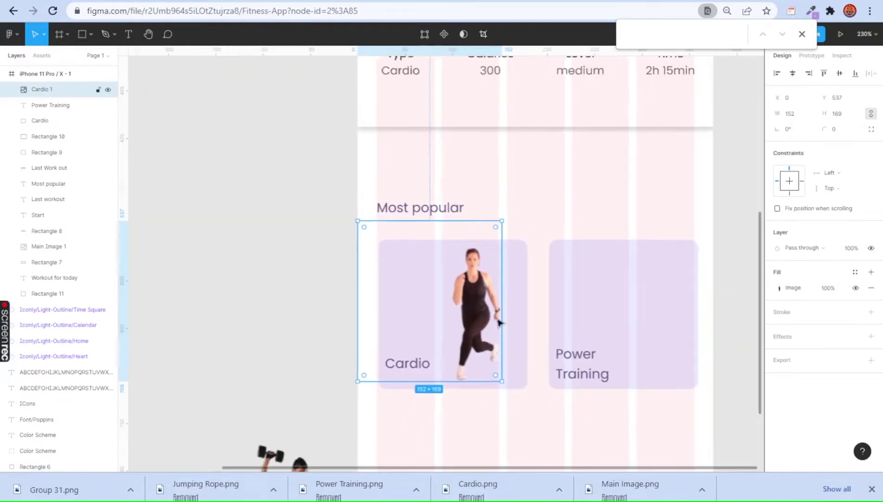
{"action": "scroll", "coordinate": [499, 320], "scroll_direction": "down", "scroll_amount": 3}
{"action": "left_click_drag", "start_coordinate": [218, 372], "coordinate": [584, 181]}
{"action": "left_click", "coordinate": [701, 225]}
{"action": "scroll", "coordinate": [701, 225], "scroll_direction": "down", "scroll_amount": 1}
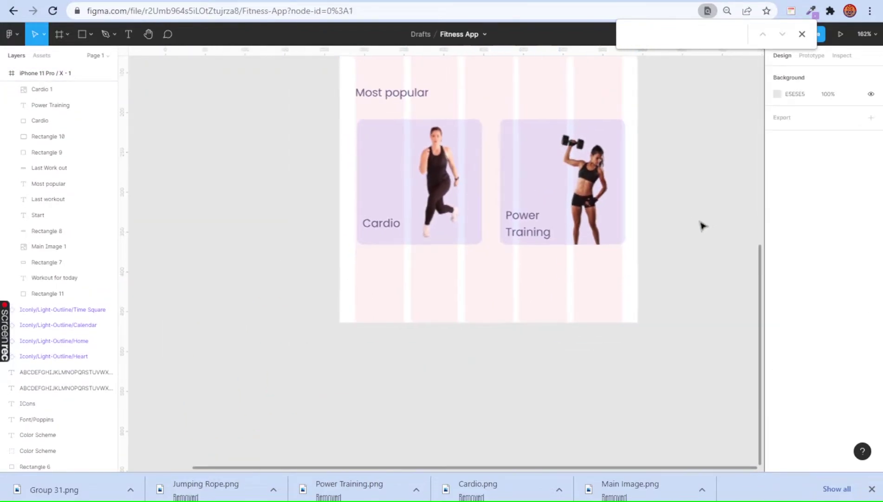
{"action": "scroll", "coordinate": [702, 225], "scroll_direction": "down", "scroll_amount": 2}
{"action": "left_click_drag", "start_coordinate": [548, 208], "coordinate": [547, 211]}
{"action": "left_click", "coordinate": [614, 235]}
{"action": "scroll", "coordinate": [441, 293], "scroll_direction": "down", "scroll_amount": 1}
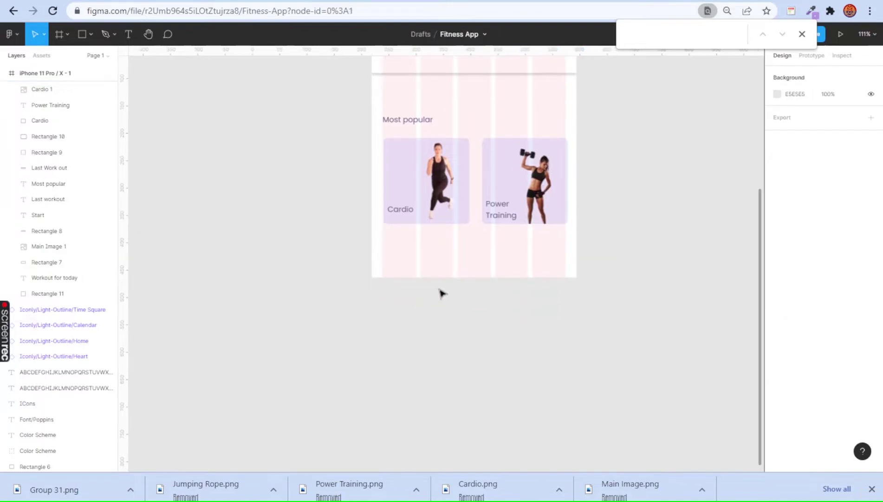
Step: Draw a white 375×65 bottom bar across the phone screen with a drop shadow
{"action": "left_click_drag", "start_coordinate": [372, 242], "coordinate": [576, 278]}
{"action": "key", "text": "i"}
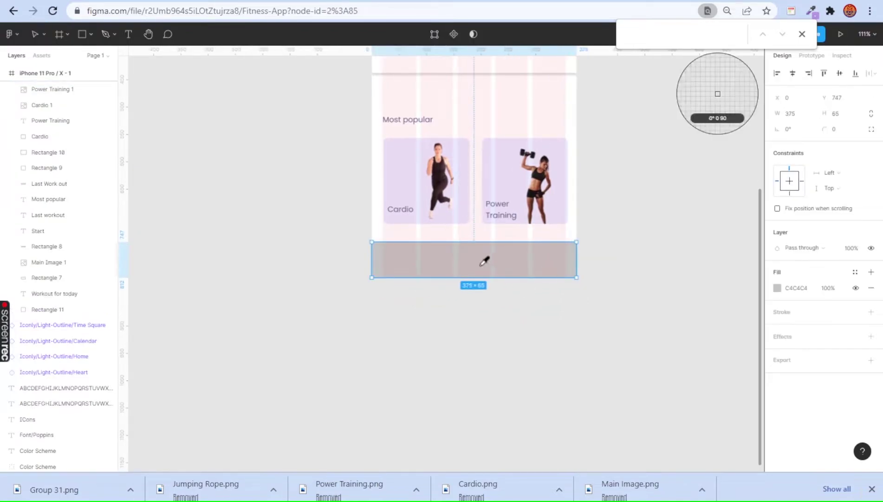
{"action": "scroll", "coordinate": [479, 259], "scroll_direction": "down", "scroll_amount": 2}
{"action": "scroll", "coordinate": [448, 259], "scroll_direction": "up", "scroll_amount": 1}
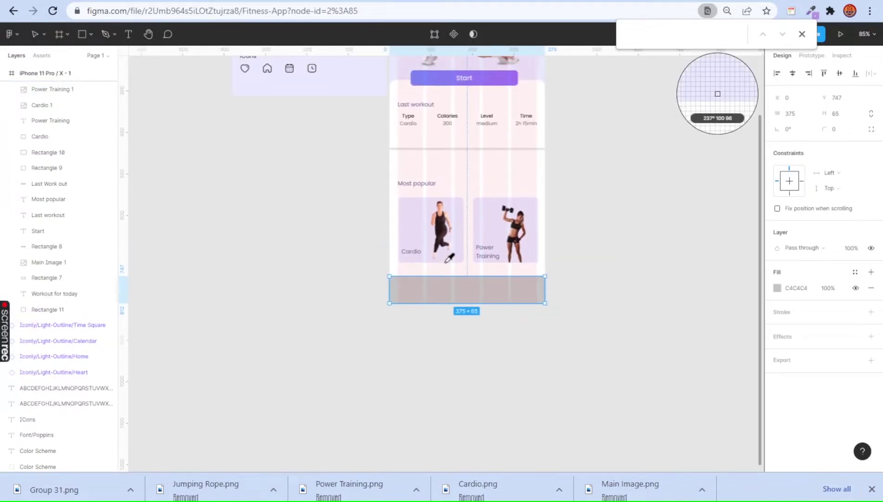
{"action": "left_click", "coordinate": [457, 188]}
{"action": "left_click", "coordinate": [776, 352]}
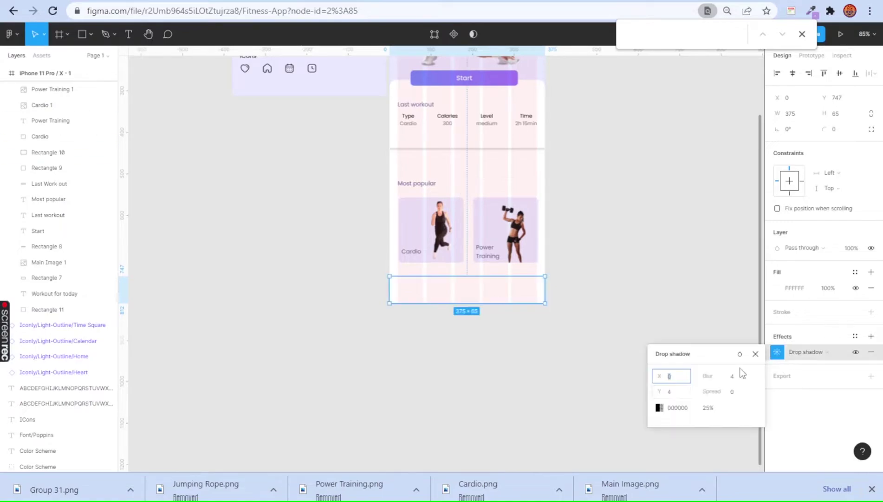
{"action": "left_click_drag", "start_coordinate": [658, 391], "coordinate": [658, 389]}
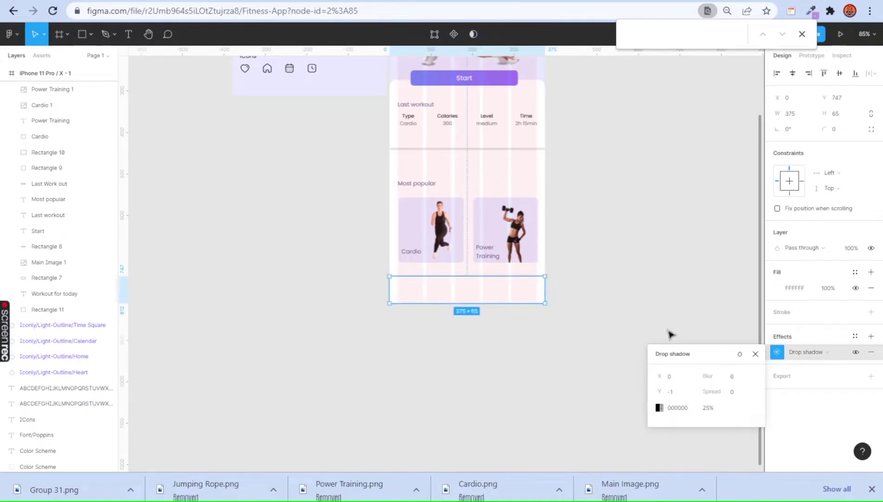
{"action": "scroll", "coordinate": [474, 310], "scroll_direction": "up", "scroll_amount": 3}
{"action": "scroll", "coordinate": [479, 292], "scroll_direction": "down", "scroll_amount": 3}
{"action": "scroll", "coordinate": [374, 215], "scroll_direction": "down", "scroll_amount": 3}
{"action": "scroll", "coordinate": [340, 174], "scroll_direction": "up", "scroll_amount": 2}
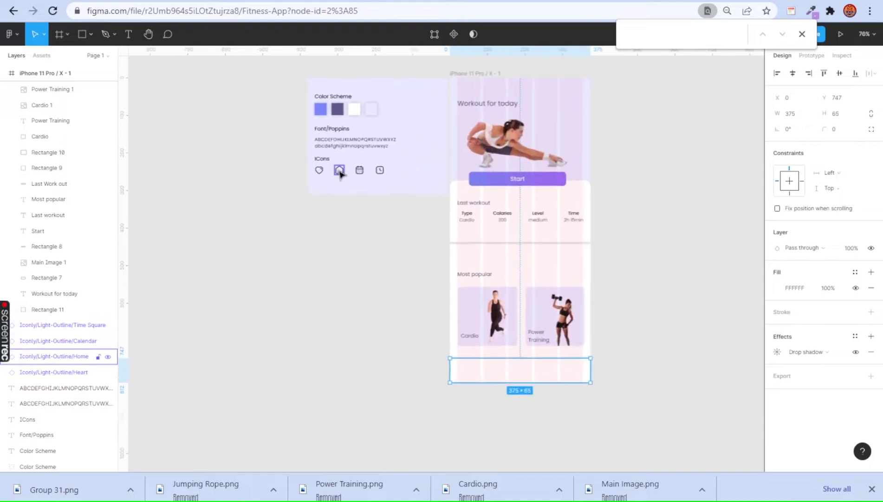
Step: Move the home, calendar and clock icons into the bottom bar and widen their spacing
{"action": "left_click", "coordinate": [341, 173]}
{"action": "left_click", "coordinate": [359, 170], "text": "shift"}
{"action": "mouse_move", "coordinate": [463, 307]}
{"action": "left_mouse_down"}
{"action": "mouse_move", "coordinate": [507, 375]}
{"action": "mouse_move", "coordinate": [621, 369]}
{"action": "left_mouse_up"}
{"action": "scroll", "coordinate": [506, 375], "scroll_direction": "up", "scroll_amount": 5}
{"action": "scroll", "coordinate": [496, 377], "scroll_direction": "up", "scroll_amount": 3}
{"action": "left_click_drag", "start_coordinate": [492, 370], "coordinate": [584, 361]}
{"action": "scroll", "coordinate": [586, 371], "scroll_direction": "down", "scroll_amount": 5}
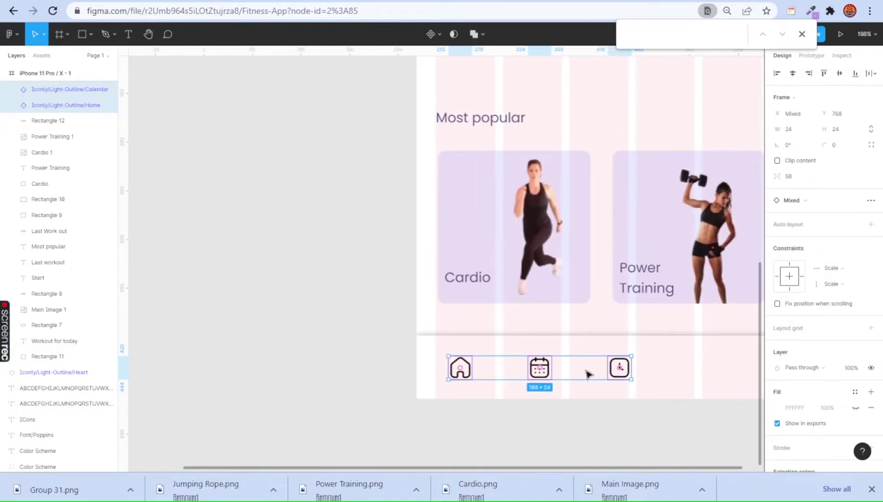
{"action": "scroll", "coordinate": [487, 345], "scroll_direction": "up", "scroll_amount": 3}
{"action": "scroll", "coordinate": [487, 345], "scroll_direction": "up", "scroll_amount": 3}
Step: Spread the icons further, with the clock at the bar's right end and home at the left
{"action": "mouse_move", "coordinate": [487, 345]}
{"action": "left_mouse_down"}
{"action": "mouse_move", "coordinate": [594, 346]}
{"action": "mouse_move", "coordinate": [614, 355]}
{"action": "left_mouse_up"}
{"action": "scroll", "coordinate": [554, 355], "scroll_direction": "down", "scroll_amount": 2}
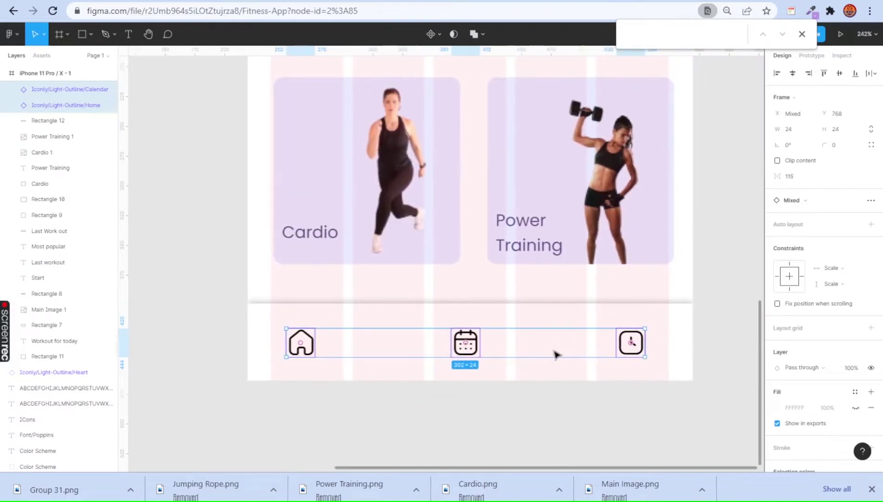
{"action": "scroll", "coordinate": [562, 345], "scroll_direction": "up", "scroll_amount": 1}
{"action": "scroll", "coordinate": [569, 350], "scroll_direction": "up", "scroll_amount": 2}
{"action": "scroll", "coordinate": [570, 350], "scroll_direction": "down", "scroll_amount": 2}
{"action": "scroll", "coordinate": [536, 373], "scroll_direction": "down", "scroll_amount": 1}
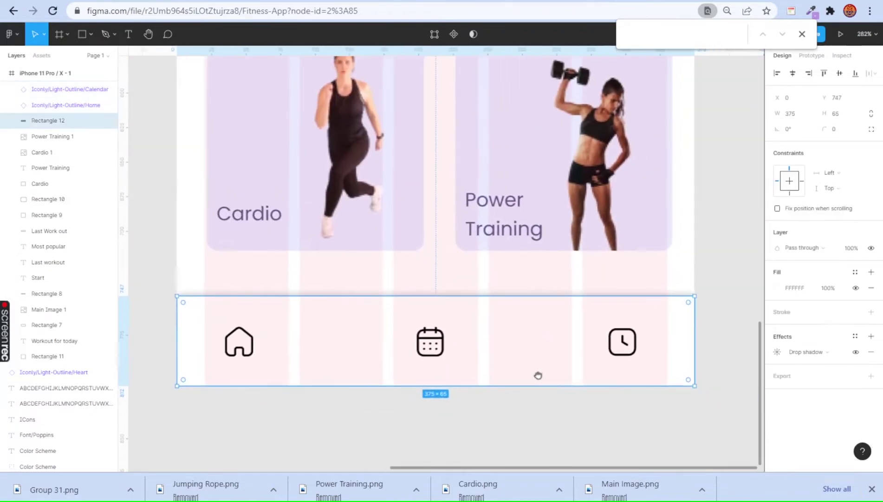
{"action": "left_click", "coordinate": [625, 342]}
{"action": "left_click_drag", "start_coordinate": [624, 341], "coordinate": [650, 345]}
{"action": "left_click_drag", "start_coordinate": [240, 341], "coordinate": [224, 341]}
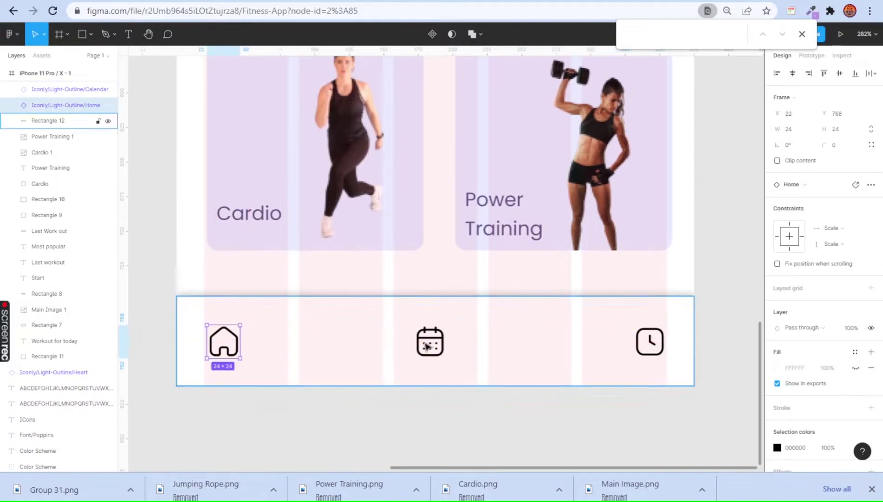
Step: Apply Distribute horizontal spacing to the three bottom-bar icons
{"action": "left_click", "coordinate": [430, 341], "text": "shift"}
{"action": "left_click", "coordinate": [648, 352], "text": "shift"}
{"action": "left_click", "coordinate": [872, 73]}
{"action": "left_click", "coordinate": [762, 116]}
{"action": "left_click", "coordinate": [706, 336]}
Step: Give the home, calendar and clock icons a document colour
{"action": "scroll", "coordinate": [706, 336], "scroll_direction": "down", "scroll_amount": 3}
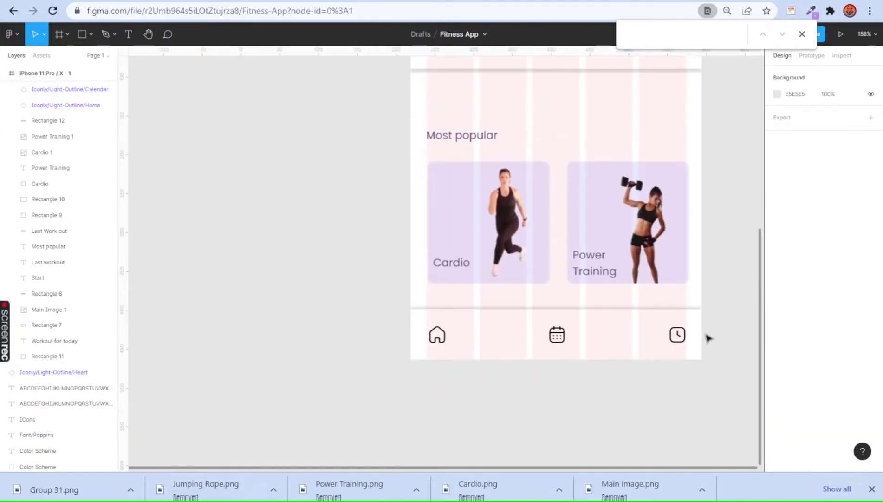
{"action": "scroll", "coordinate": [461, 311], "scroll_direction": "up", "scroll_amount": 1}
{"action": "scroll", "coordinate": [461, 311], "scroll_direction": "up", "scroll_amount": 3}
{"action": "left_click", "coordinate": [292, 270]}
{"action": "left_click", "coordinate": [691, 271]}
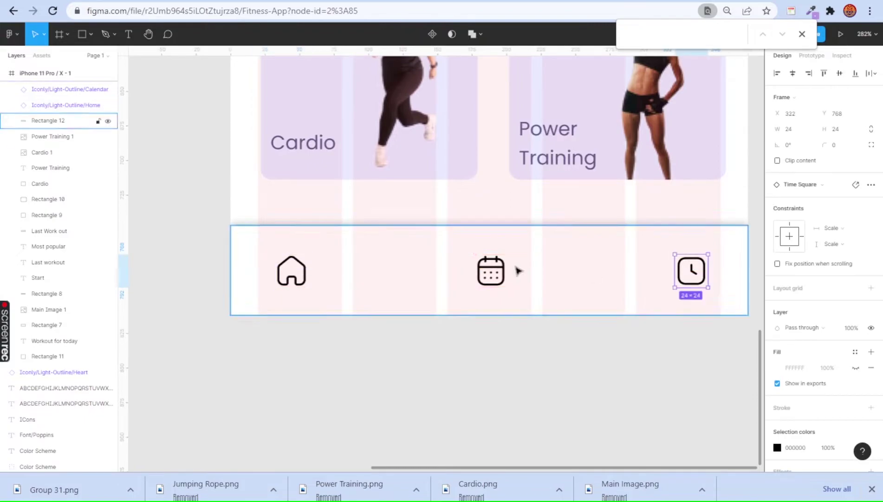
{"action": "left_click", "coordinate": [491, 271]}
{"action": "left_click", "coordinate": [306, 274], "text": "shift"}
{"action": "left_click", "coordinate": [691, 270], "text": "shift"}
{"action": "scroll", "coordinate": [822, 278], "scroll_direction": "down", "scroll_amount": 5}
{"action": "left_click", "coordinate": [784, 411]}
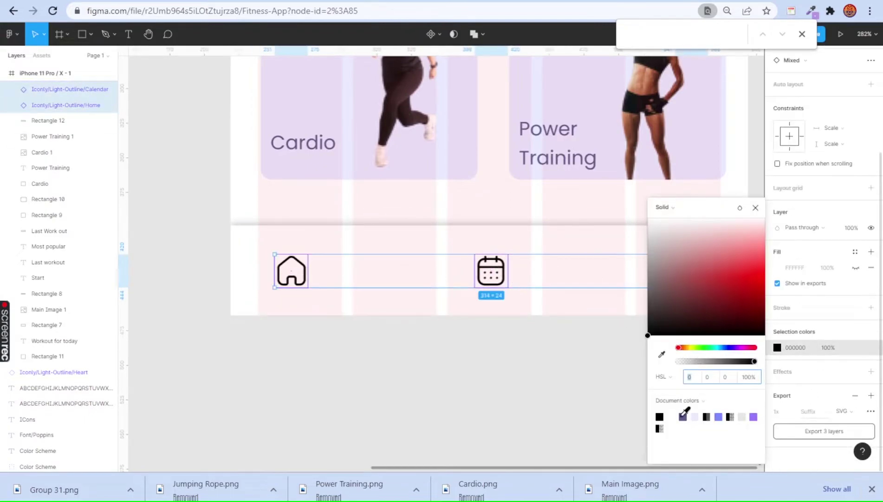
{"action": "left_click", "coordinate": [684, 410]}
{"action": "left_click", "coordinate": [562, 369]}
{"action": "scroll", "coordinate": [562, 369], "scroll_direction": "down", "scroll_amount": 5}
{"action": "scroll", "coordinate": [493, 387], "scroll_direction": "up", "scroll_amount": 2}
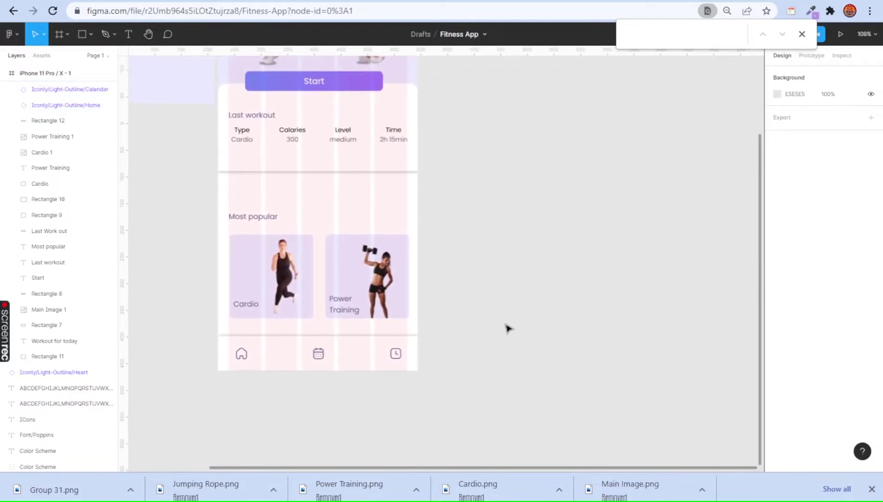
{"action": "scroll", "coordinate": [507, 328], "scroll_direction": "down", "scroll_amount": 1}
Step: Set the phone screen frame's corner radius to 10
{"action": "left_click_drag", "start_coordinate": [345, 207], "coordinate": [343, 202]}
{"action": "type", "text": "10"}
{"action": "key", "text": "Return"}
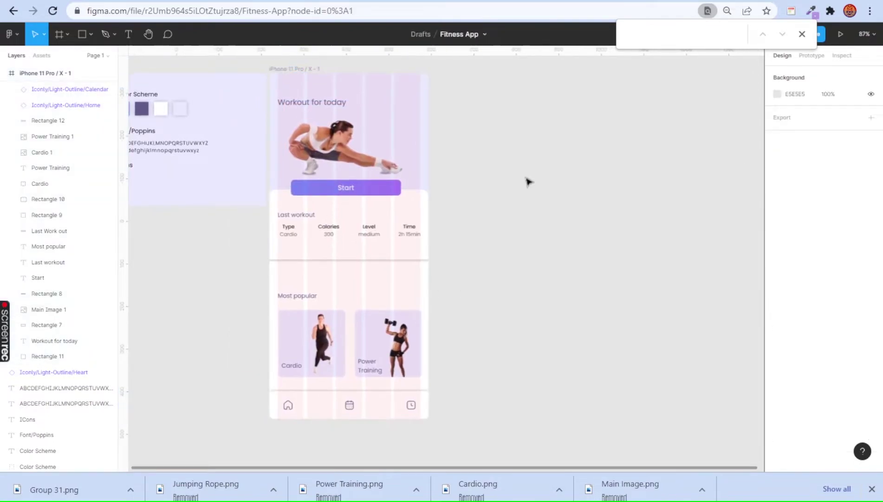
{"action": "left_click", "coordinate": [651, 252]}
{"action": "scroll", "coordinate": [309, 218], "scroll_direction": "down", "scroll_amount": 3}
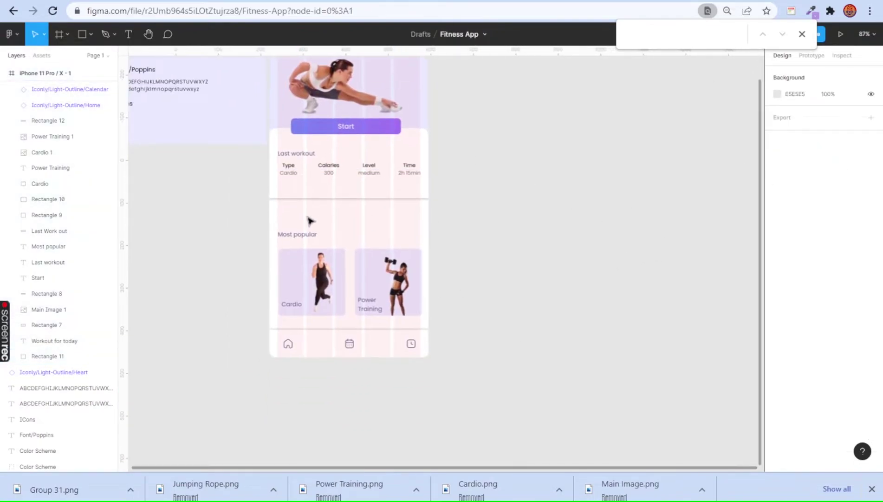
Step: Group the Last workout heading and stats layers into Group 26
{"action": "mouse_move", "coordinate": [269, 213]}
{"action": "left_mouse_down"}
{"action": "mouse_move", "coordinate": [424, 325]}
{"action": "mouse_move", "coordinate": [402, 310]}
{"action": "left_mouse_up"}
{"action": "key", "text": "Escape"}
{"action": "left_click", "coordinate": [339, 195]}
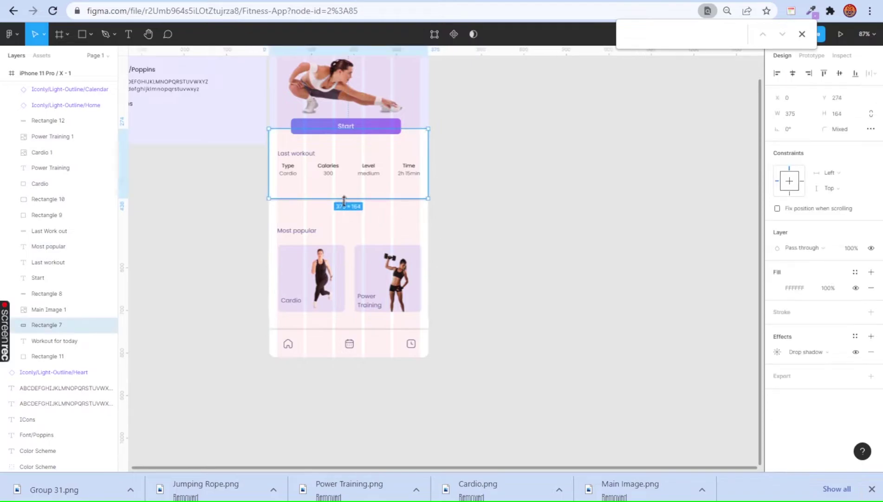
{"action": "left_click", "coordinate": [519, 215]}
{"action": "left_click", "coordinate": [328, 171]}
{"action": "left_click", "coordinate": [48, 230]}
{"action": "left_click", "coordinate": [48, 262], "text": "shift"}
{"action": "key", "text": "ctrl+g"}
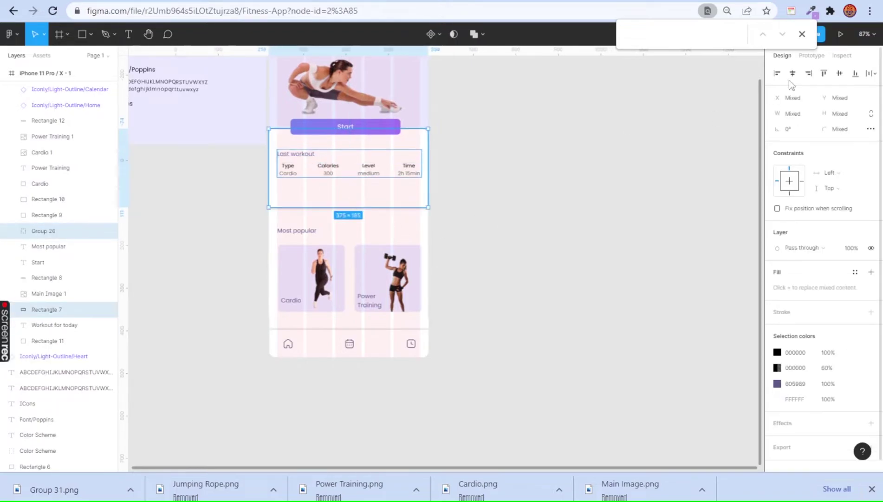
{"action": "left_click", "coordinate": [621, 226]}
Step: Select the Most popular heading, positioned at X 20, Y 519
{"action": "scroll", "coordinate": [559, 224], "scroll_direction": "down", "scroll_amount": 2}
{"action": "scroll", "coordinate": [312, 168], "scroll_direction": "down", "scroll_amount": 2}
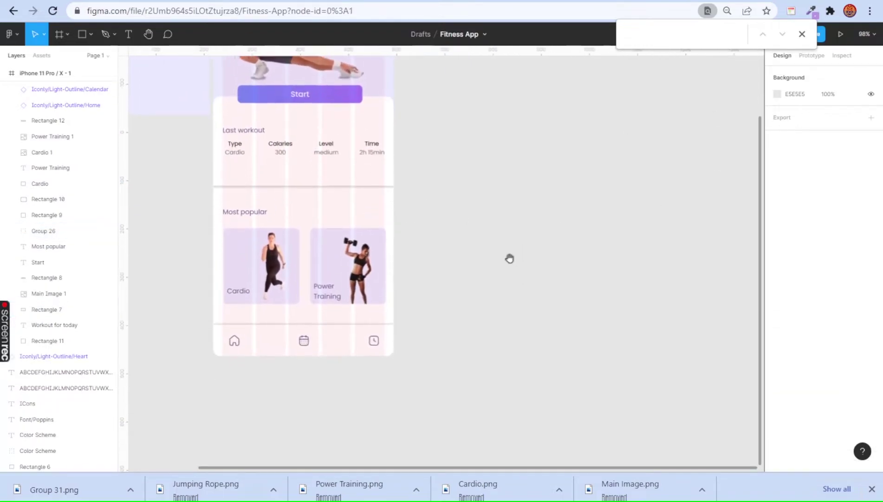
{"action": "scroll", "coordinate": [460, 337], "scroll_direction": "up", "scroll_amount": 3}
{"action": "left_click", "coordinate": [235, 98]}
{"action": "left_click", "coordinate": [479, 312]}
{"action": "scroll", "coordinate": [479, 312], "scroll_direction": "down", "scroll_amount": 1}
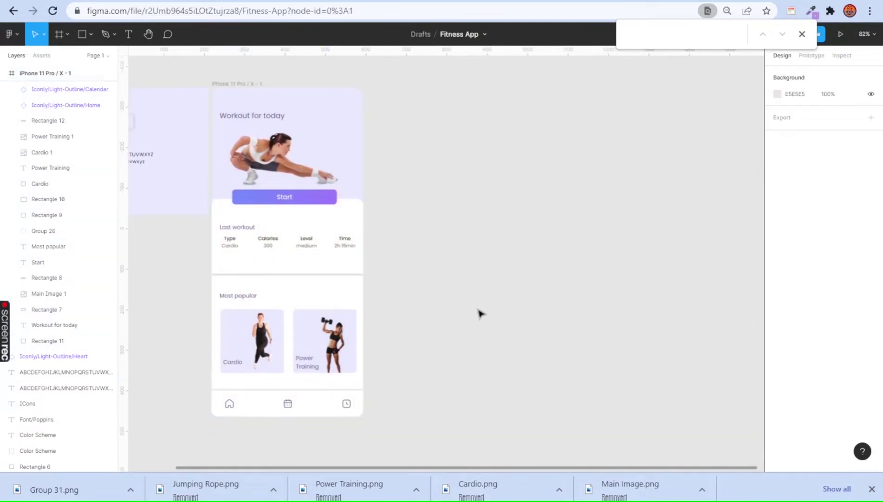
{"action": "scroll", "coordinate": [238, 298], "scroll_direction": "up", "scroll_amount": 5, "text": "ctrl"}
{"action": "left_click", "coordinate": [250, 287]}
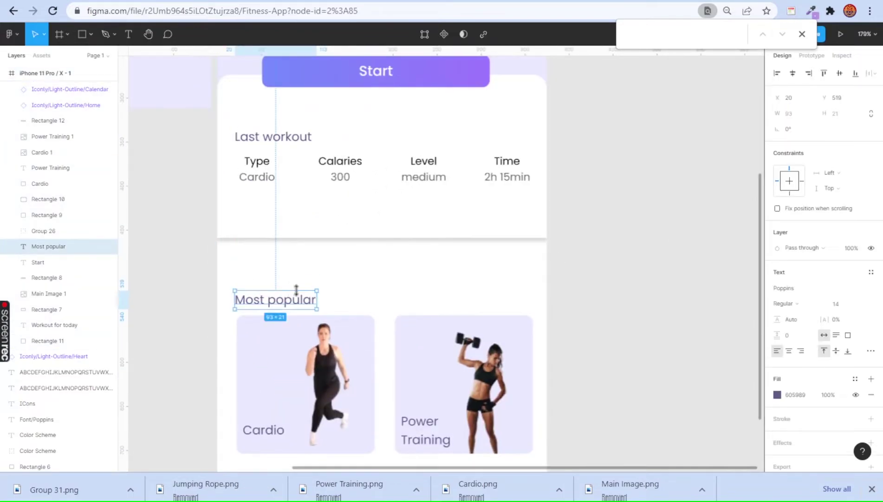
Step: Copy Most popular to the right as a right-aligned See more label at size 10
{"action": "scroll", "coordinate": [296, 289], "scroll_direction": "down", "scroll_amount": 1, "text": "ctrl"}
{"action": "mouse_move", "coordinate": [293, 278]}
{"action": "left_mouse_down"}
{"action": "mouse_move", "coordinate": [293, 270]}
{"action": "mouse_move", "coordinate": [495, 276]}
{"action": "left_mouse_up"}
{"action": "left_click", "coordinate": [802, 352]}
{"action": "double_click", "coordinate": [482, 268]}
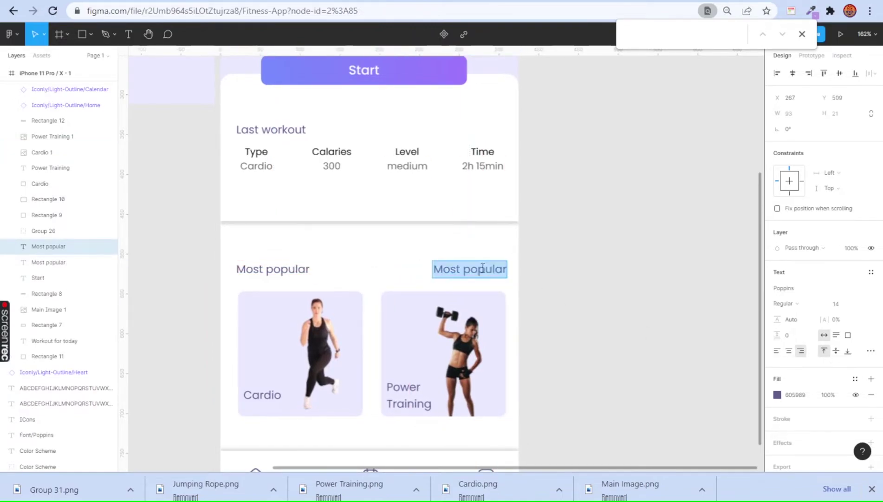
{"action": "left_click", "coordinate": [838, 304]}
{"action": "type", "text": "10"}
{"action": "key", "text": "Return"}
{"action": "type", "text": "See more"}
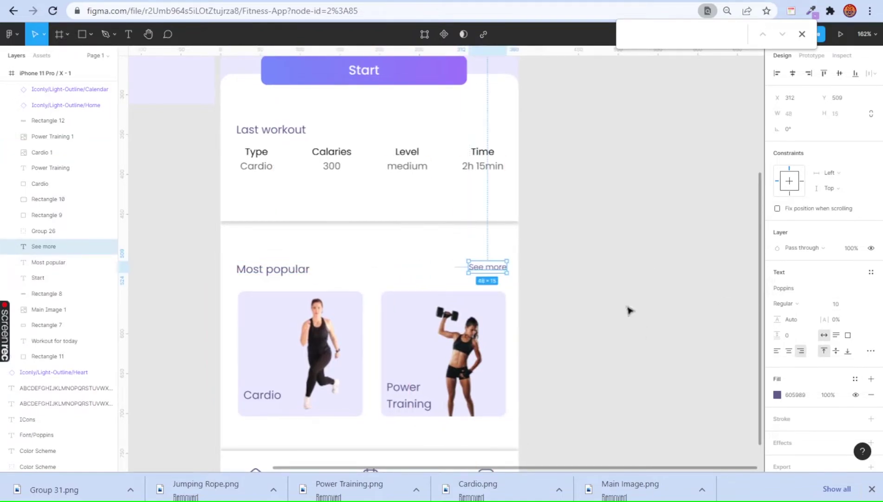
Step: Line See more up with the Most popular heading and make it black
{"action": "left_click_drag", "start_coordinate": [502, 278], "coordinate": [505, 276]}
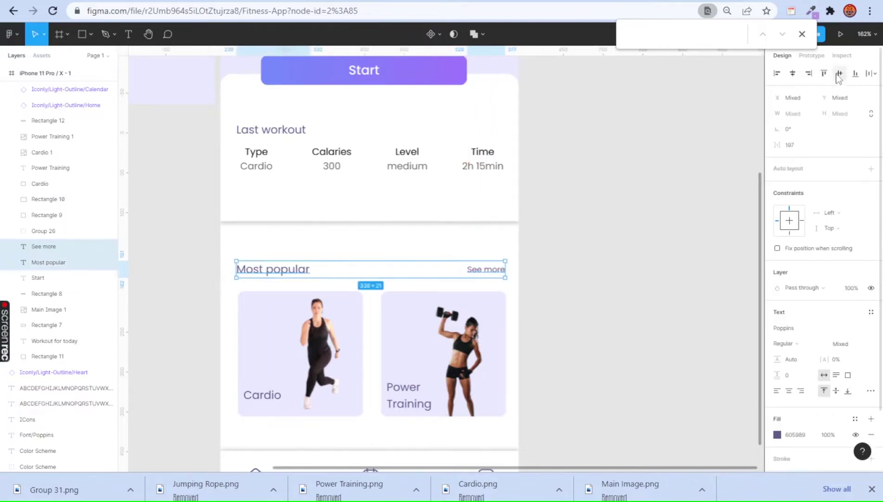
{"action": "left_click", "coordinate": [777, 394]}
{"action": "left_click_drag", "start_coordinate": [685, 291], "coordinate": [648, 334]}
{"action": "key", "text": "Escape"}
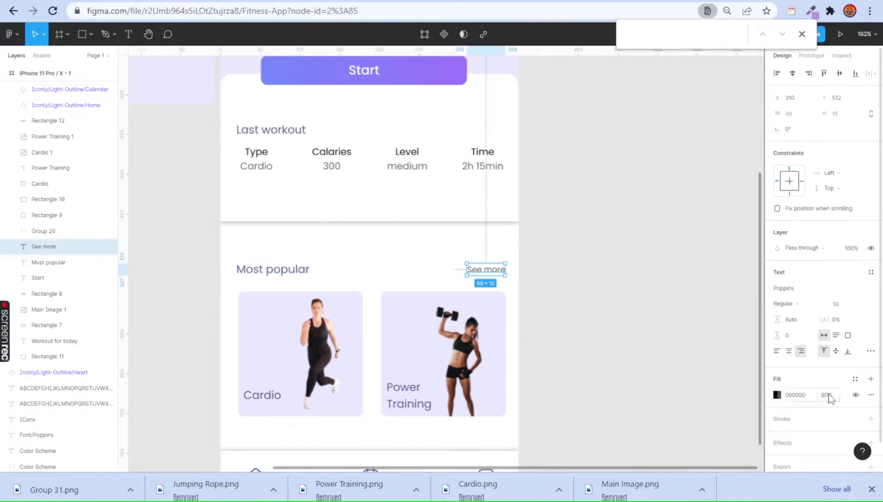
{"action": "key", "text": "Escape"}
Step: Duplicate the whole iPhone frame to the right of the original
{"action": "scroll", "coordinate": [641, 213], "scroll_direction": "down", "scroll_amount": 3, "text": "ctrl"}
{"action": "scroll", "coordinate": [647, 248], "scroll_direction": "down", "scroll_amount": 3}
{"action": "scroll", "coordinate": [643, 239], "scroll_direction": "down", "scroll_amount": 1}
{"action": "scroll", "coordinate": [643, 239], "scroll_direction": "up", "scroll_amount": 3}
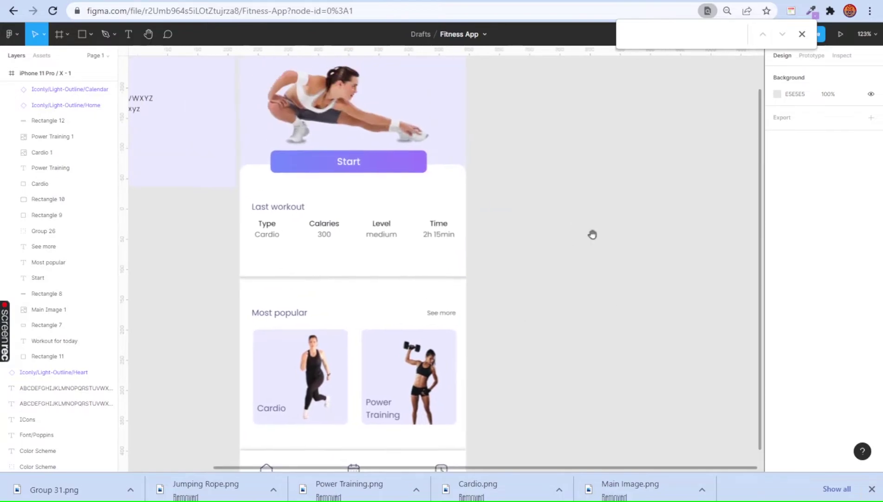
{"action": "scroll", "coordinate": [588, 274], "scroll_direction": "down", "scroll_amount": 2, "text": "ctrl"}
{"action": "scroll", "coordinate": [558, 257], "scroll_direction": "down", "scroll_amount": 1, "text": "ctrl"}
{"action": "scroll", "coordinate": [566, 236], "scroll_direction": "up", "scroll_amount": 2}
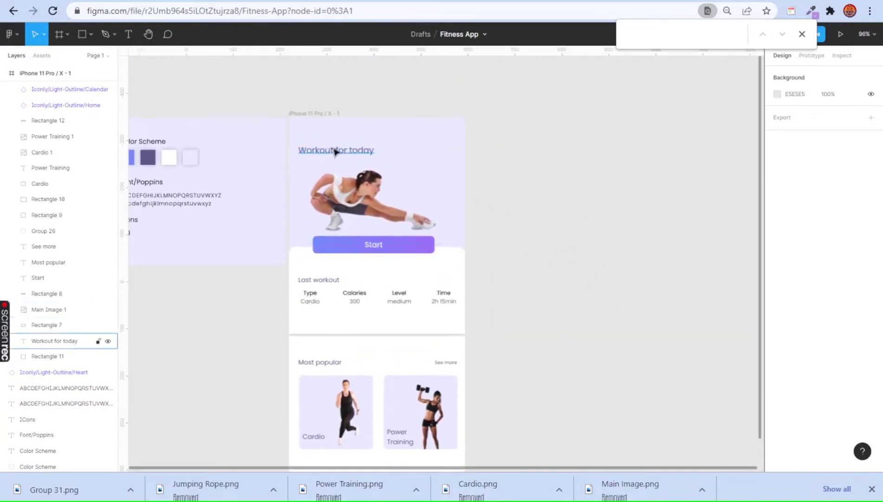
{"action": "left_click", "coordinate": [334, 181]}
{"action": "left_click", "coordinate": [325, 150]}
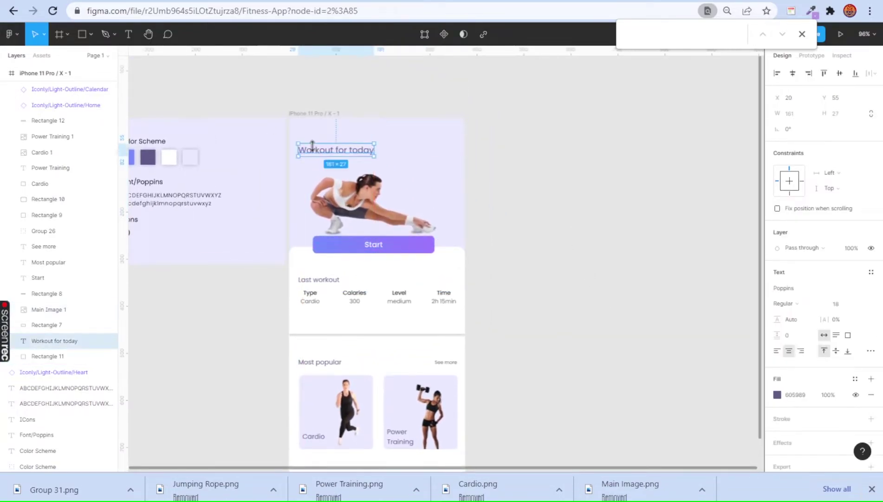
{"action": "left_click", "coordinate": [615, 216]}
{"action": "scroll", "coordinate": [558, 195], "scroll_direction": "down", "scroll_amount": 3, "text": "ctrl"}
{"action": "scroll", "coordinate": [536, 173], "scroll_direction": "up", "scroll_amount": 2}
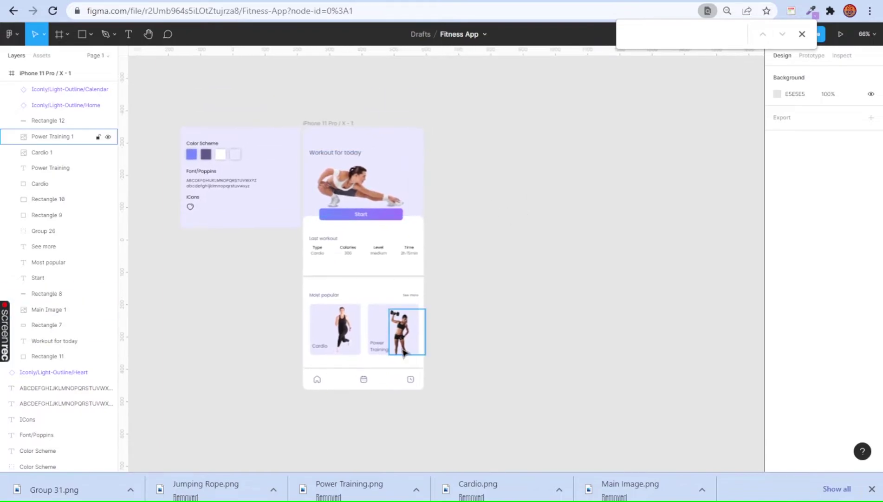
{"action": "mouse_move", "coordinate": [337, 123]}
{"action": "left_mouse_down"}
{"action": "mouse_move", "coordinate": [474, 123]}
{"action": "mouse_move", "coordinate": [541, 383]}
{"action": "left_mouse_up"}
Step: Delete the second screen's content and copy the Workout for today heading into its top-left
{"action": "key", "text": "Delete"}
{"action": "scroll", "coordinate": [464, 183], "scroll_direction": "up", "scroll_amount": 1}
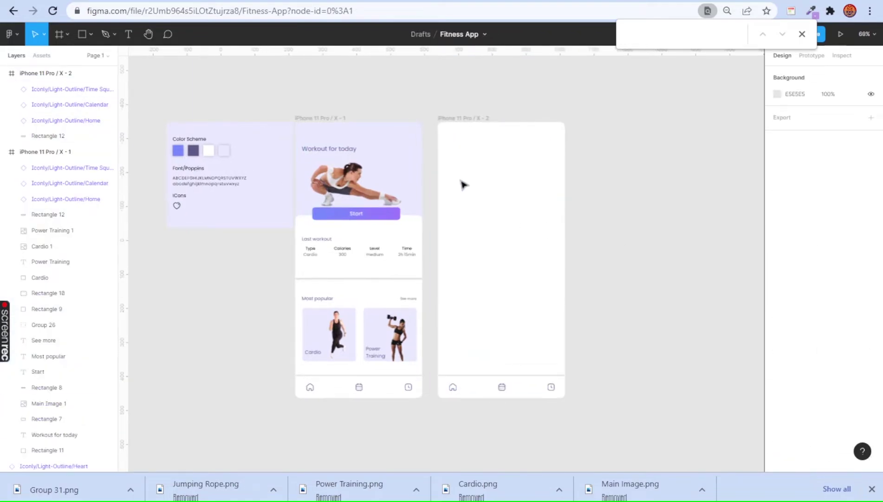
{"action": "left_click", "coordinate": [295, 146]}
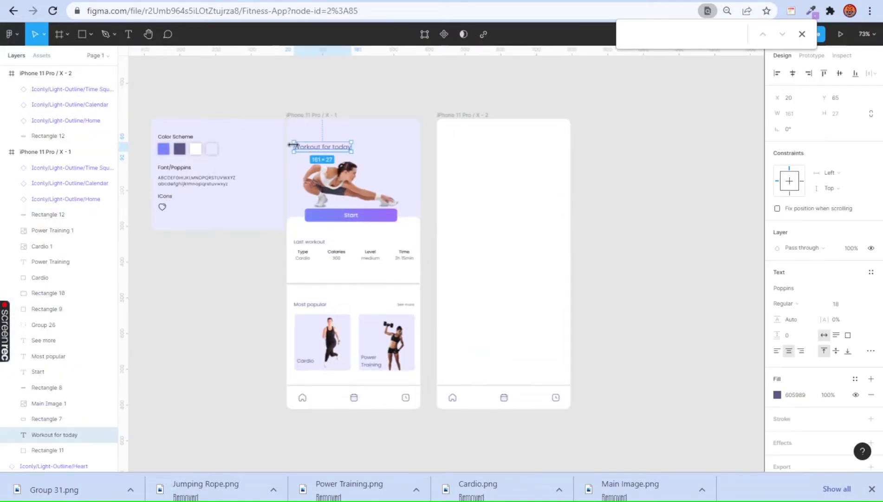
{"action": "scroll", "coordinate": [292, 145], "scroll_direction": "up", "scroll_amount": 5}
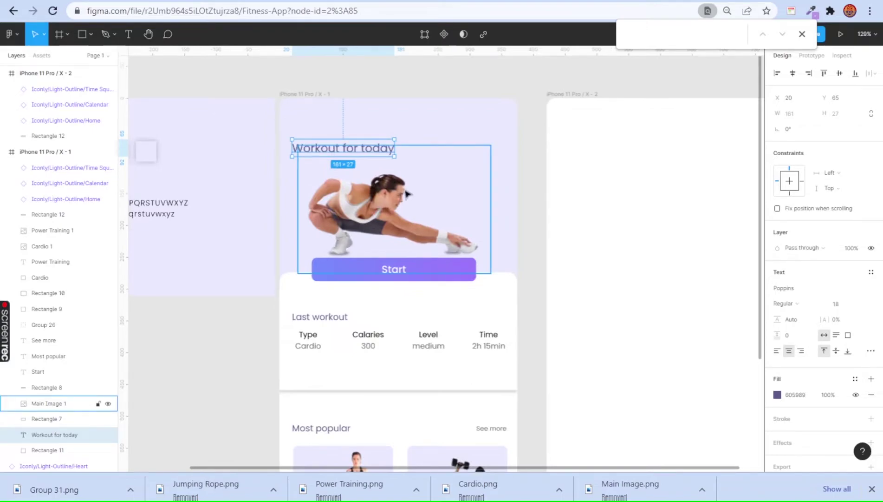
{"action": "left_click_drag", "start_coordinate": [335, 148], "coordinate": [604, 167]}
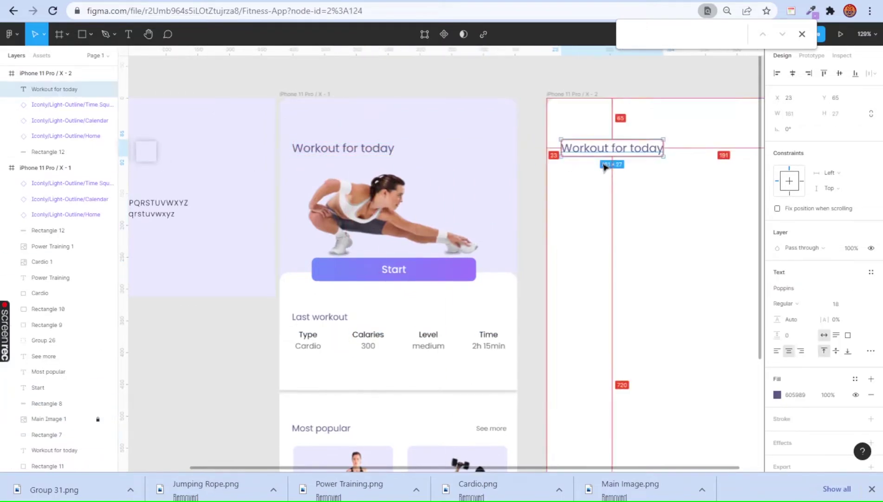
Step: Retitle the copied heading as Cardio
{"action": "scroll", "coordinate": [536, 118], "scroll_direction": "right", "scroll_amount": 5}
{"action": "left_click", "coordinate": [501, 181]}
{"action": "left_click", "coordinate": [463, 155]}
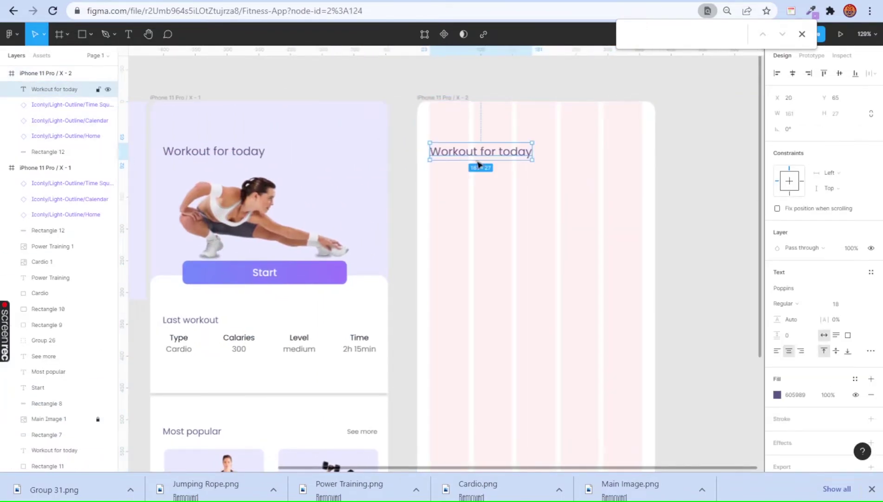
{"action": "key", "text": "Return"}
{"action": "type", "text": "Cardio"}
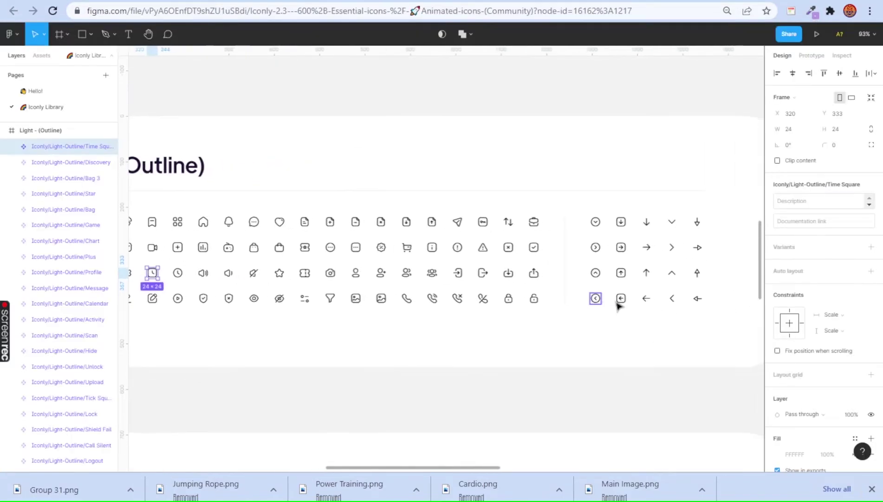
Step: Copy the Arrow-Left icon from the icon file and paste it into the Fitness App design
{"action": "left_click", "coordinate": [647, 298]}
{"action": "key", "text": "ctrl+c"}
{"action": "key", "text": "ctrl+Tab"}
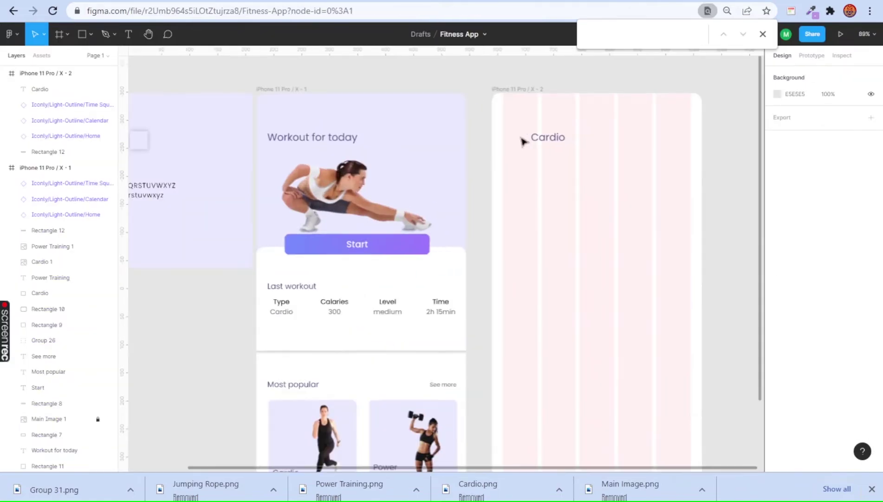
{"action": "key", "text": "ctrl+v"}
Step: Place the back arrow beside the Cardio title and set its colour
{"action": "left_click_drag", "start_coordinate": [518, 154], "coordinate": [517, 121]}
{"action": "scroll", "coordinate": [508, 158], "scroll_direction": "up", "scroll_amount": 5}
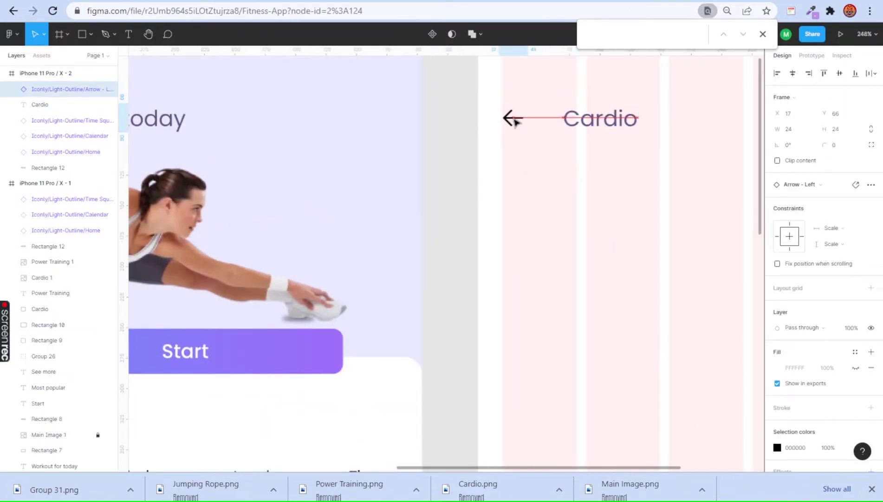
{"action": "scroll", "coordinate": [511, 153], "scroll_direction": "down", "scroll_amount": 3}
{"action": "left_click", "coordinate": [777, 447]}
{"action": "left_click", "coordinate": [673, 282]}
{"action": "left_click", "coordinate": [604, 239]}
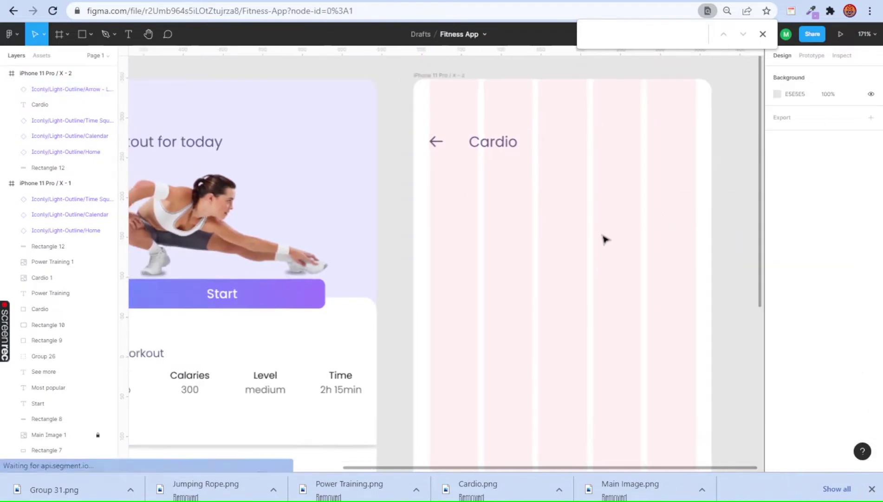
{"action": "scroll", "coordinate": [605, 239], "scroll_direction": "down", "scroll_amount": 3}
{"action": "left_click", "coordinate": [485, 123]}
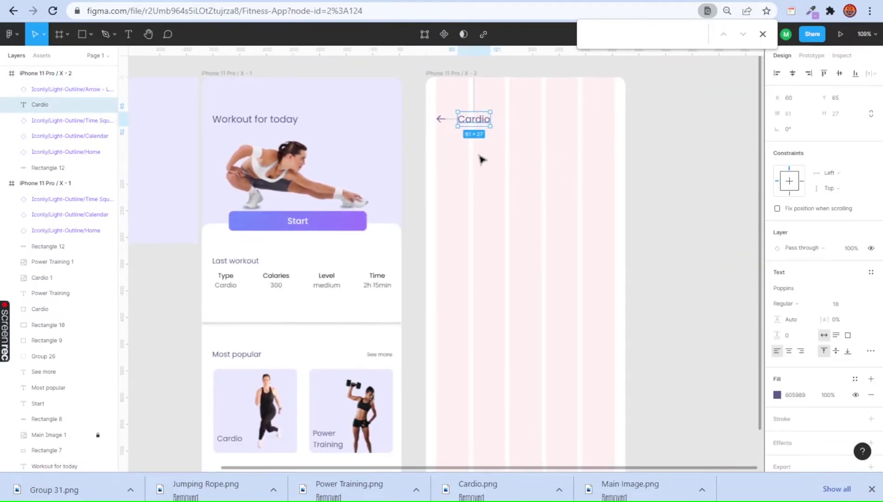
Step: Add a heart icon at the header's right, level with Cardio, coloured 605989
{"action": "scroll", "coordinate": [481, 159], "scroll_direction": "down", "scroll_amount": 3}
{"action": "left_click_drag", "start_coordinate": [215, 204], "coordinate": [587, 142]}
{"action": "scroll", "coordinate": [512, 192], "scroll_direction": "right", "scroll_amount": 2}
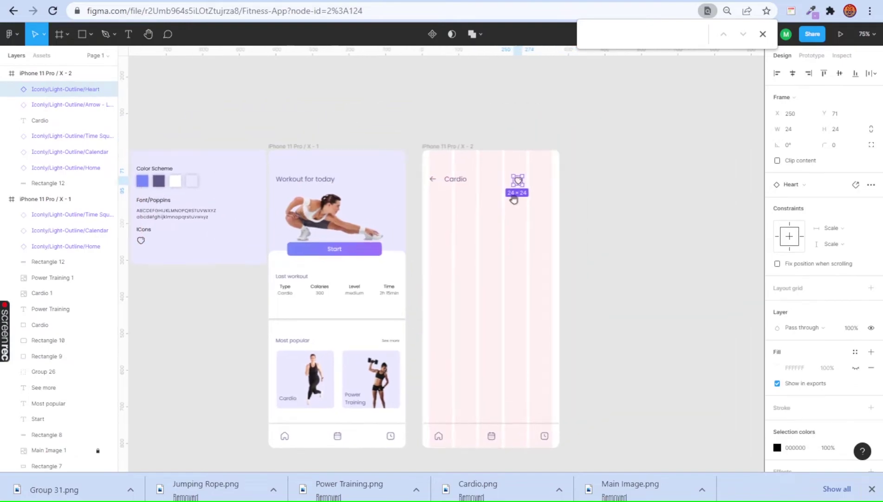
{"action": "scroll", "coordinate": [550, 176], "scroll_direction": "up", "scroll_amount": 3}
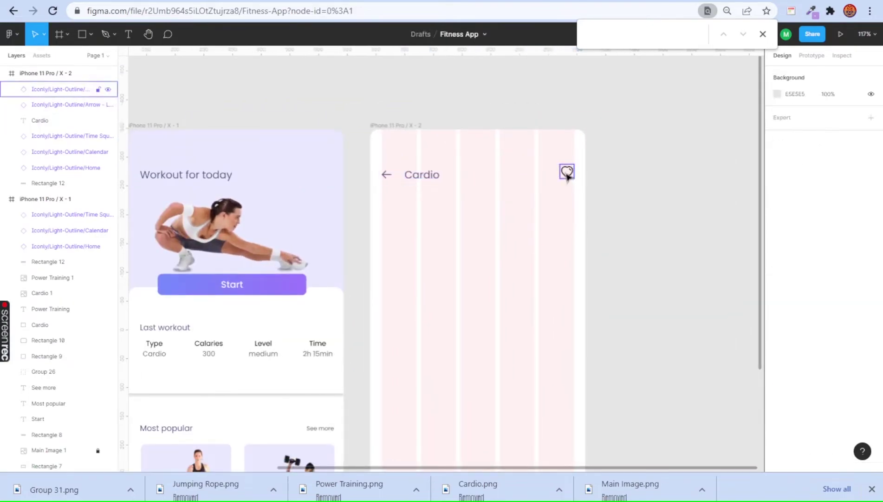
{"action": "left_click_drag", "start_coordinate": [566, 175], "coordinate": [568, 179]}
{"action": "left_click", "coordinate": [777, 446]}
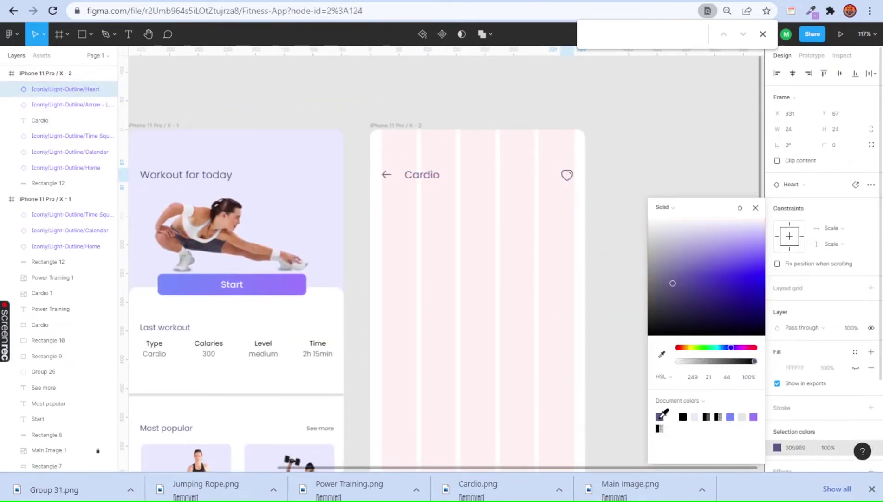
{"action": "left_click", "coordinate": [680, 256]}
{"action": "left_click", "coordinate": [599, 290]}
Step: Check the Cardio heading's text properties and select the Last workout text on the home screen
{"action": "left_click", "coordinate": [432, 176]}
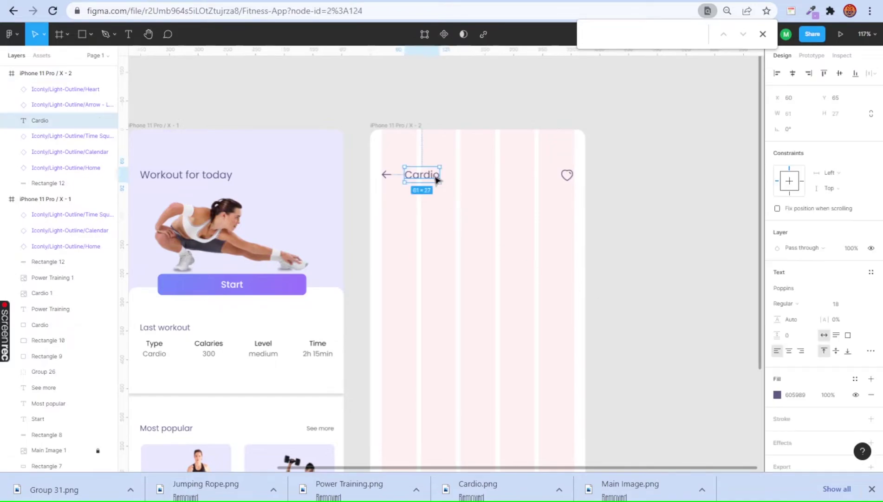
{"action": "scroll", "coordinate": [553, 221], "scroll_direction": "left", "scroll_amount": 3}
{"action": "left_click", "coordinate": [262, 288]}
Step: Copy the Last workout heading into the Cardio screen
{"action": "double_click", "coordinate": [263, 288]}
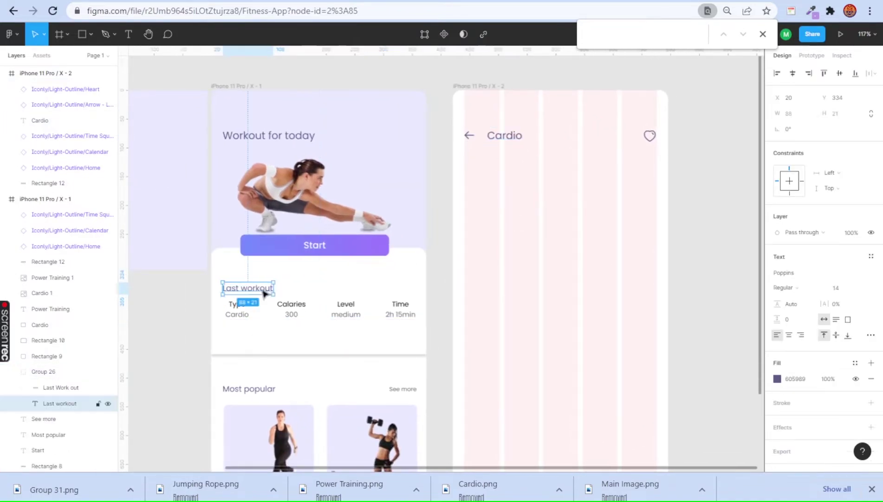
{"action": "left_click", "coordinate": [500, 191]}
{"action": "left_click", "coordinate": [261, 286]}
{"action": "key", "text": "ctrl+c"}
{"action": "key", "text": "ctrl+v"}
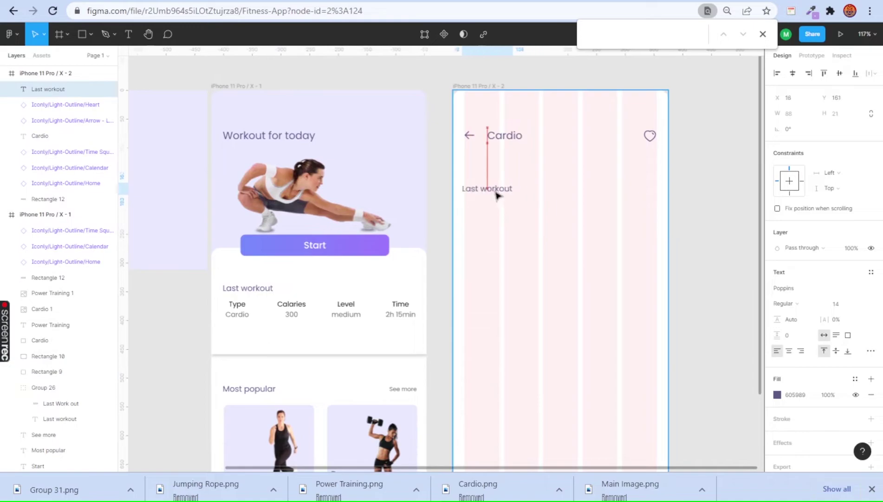
Step: Draw a card below the Cardio header and Alt-drag a duplicate beside it
{"action": "key", "text": "r"}
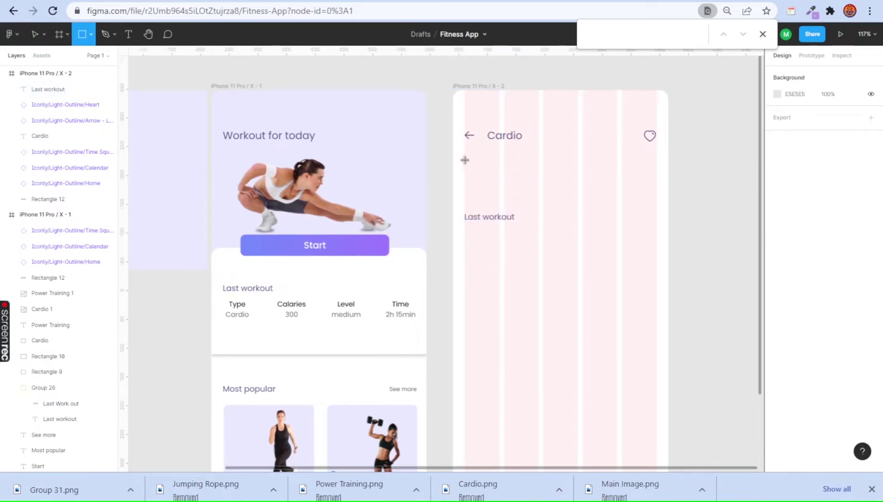
{"action": "mouse_move", "coordinate": [465, 159]}
{"action": "left_mouse_down"}
{"action": "mouse_move", "coordinate": [551, 189]}
{"action": "mouse_move", "coordinate": [636, 184]}
{"action": "left_mouse_up"}
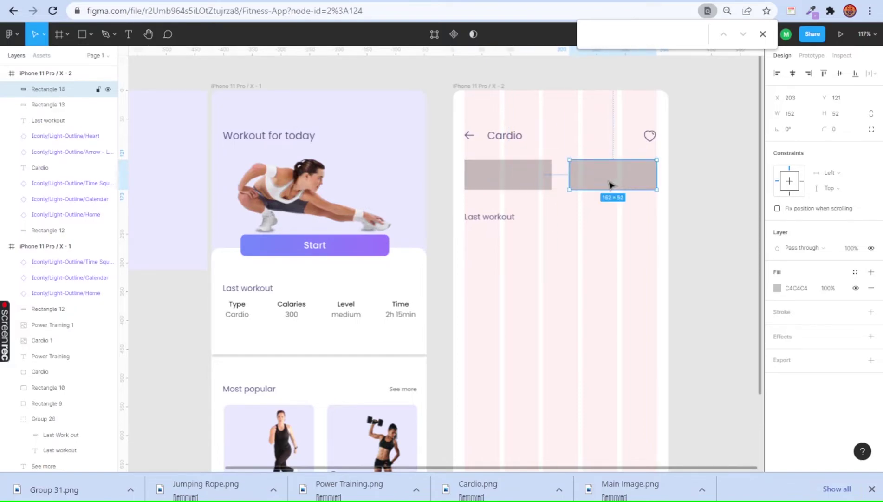
{"action": "left_click", "coordinate": [549, 180], "text": "shift"}
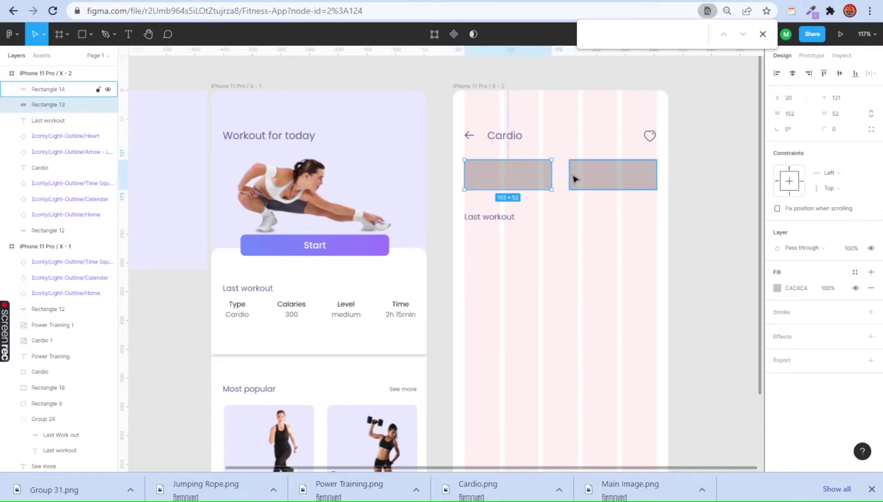
{"action": "left_click", "coordinate": [653, 178]}
{"action": "scroll", "coordinate": [581, 180], "scroll_direction": "up", "scroll_amount": 3}
{"action": "key", "text": "ctrl+z"}
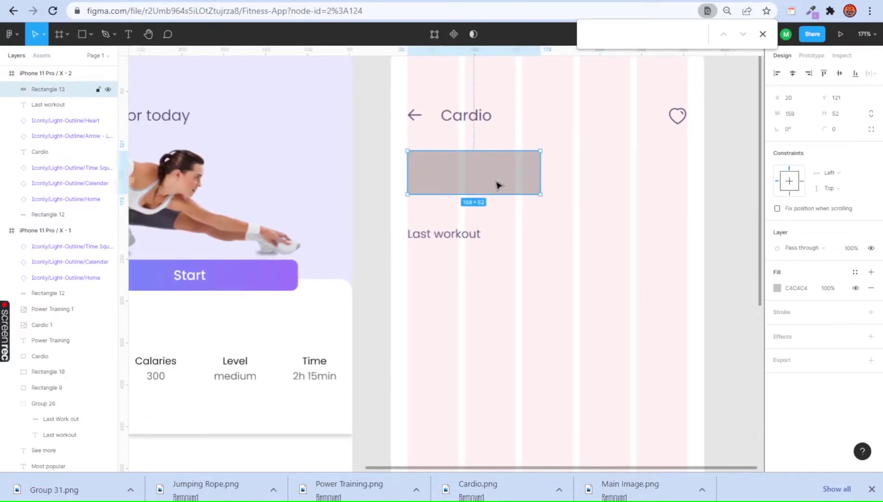
{"action": "mouse_move", "coordinate": [497, 185]}
{"action": "left_mouse_down"}
{"action": "mouse_move", "coordinate": [648, 188]}
{"action": "mouse_move", "coordinate": [639, 188]}
{"action": "left_mouse_up"}
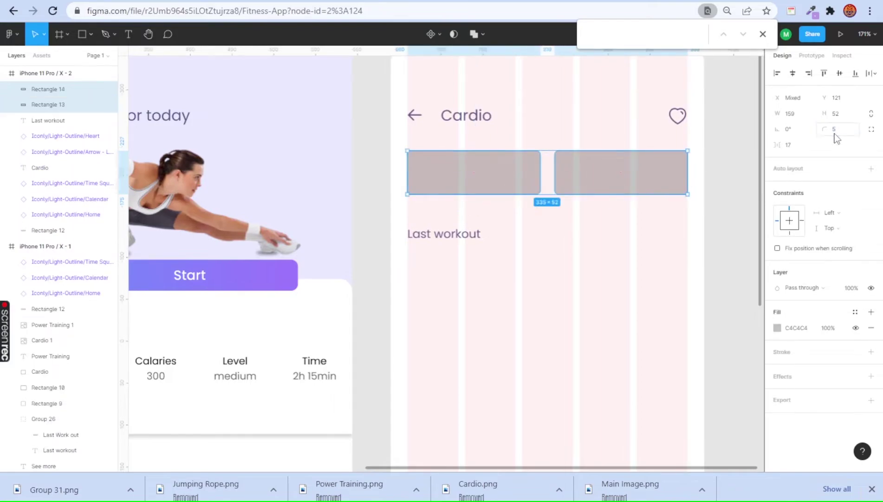
Step: Fill both cards with lavender E9EAFF using the eyedropper
{"action": "scroll", "coordinate": [602, 205], "scroll_direction": "down", "scroll_amount": 3}
{"action": "key", "text": "i"}
{"action": "left_click", "coordinate": [645, 218]}
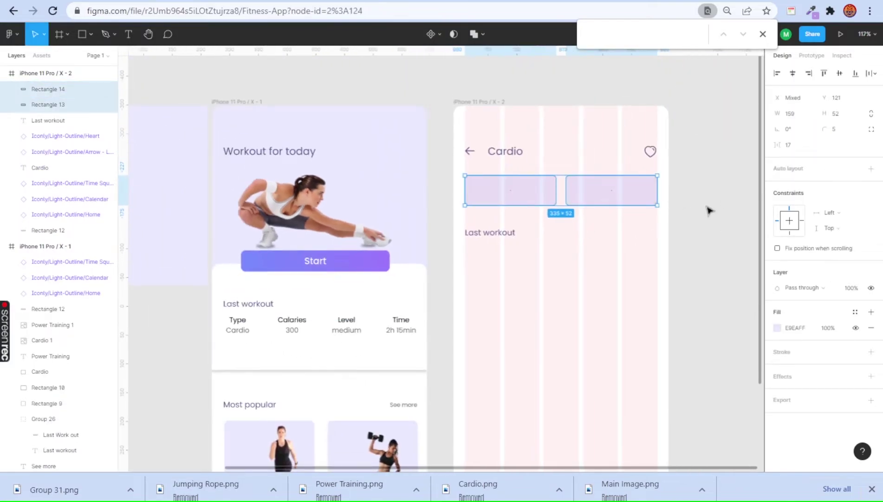
{"action": "scroll", "coordinate": [582, 206], "scroll_direction": "up", "scroll_amount": 5}
{"action": "left_click", "coordinate": [489, 186]}
Step: Add a size-10 Time title with a 35 min value beneath it in the left card
{"action": "key", "text": "t"}
{"action": "left_click", "coordinate": [437, 175]}
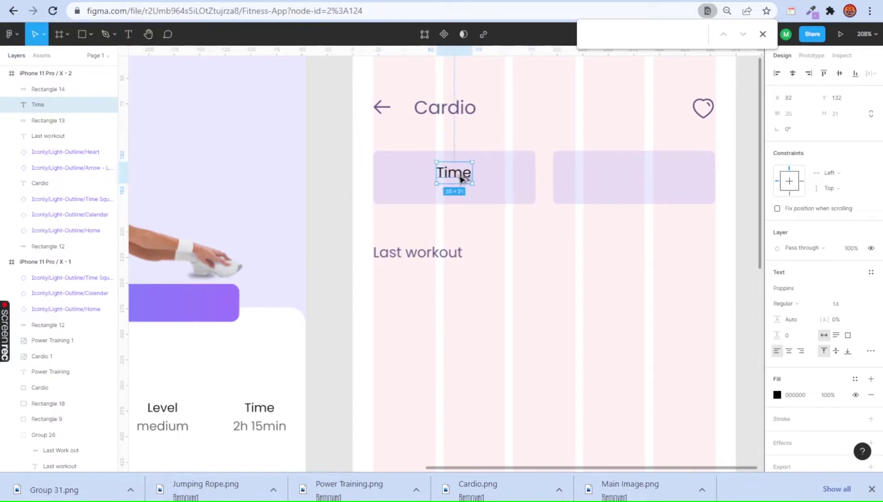
{"action": "key", "text": "ctrl+d"}
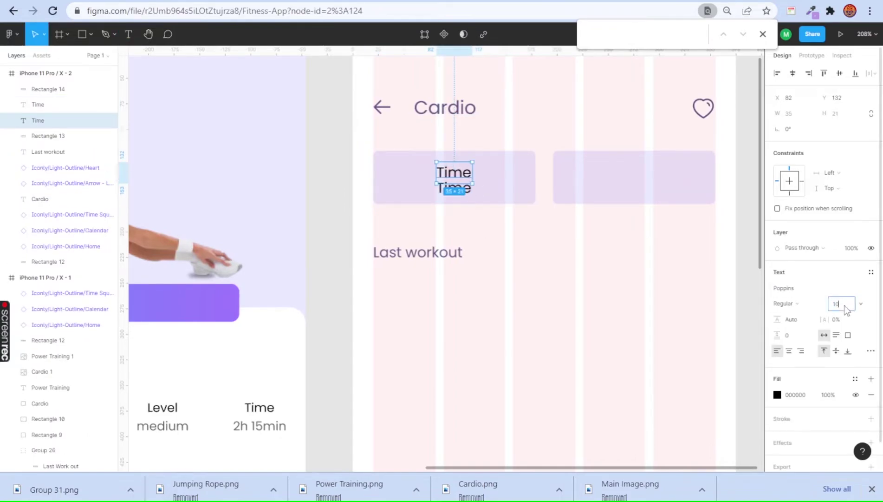
{"action": "type", "text": "10"}
{"action": "key", "text": "Return"}
{"action": "left_click", "coordinate": [469, 193]}
{"action": "key", "text": "Tab"}
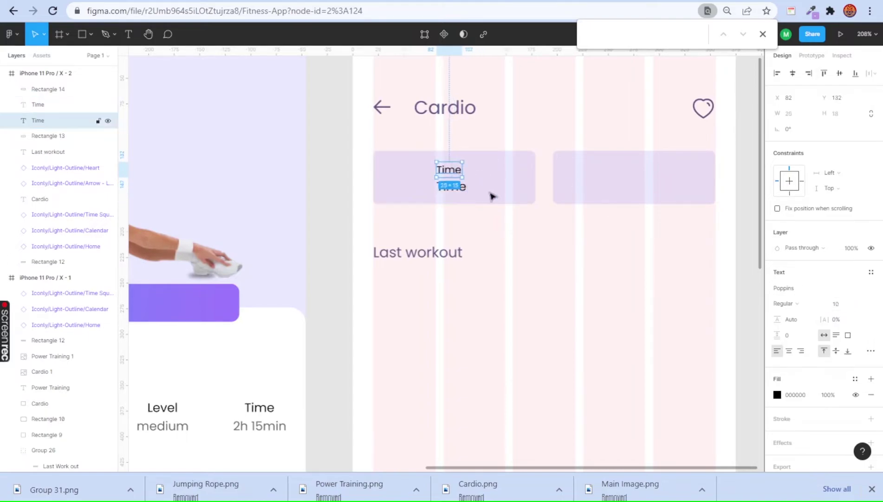
{"action": "left_click", "coordinate": [458, 194], "text": "shift"}
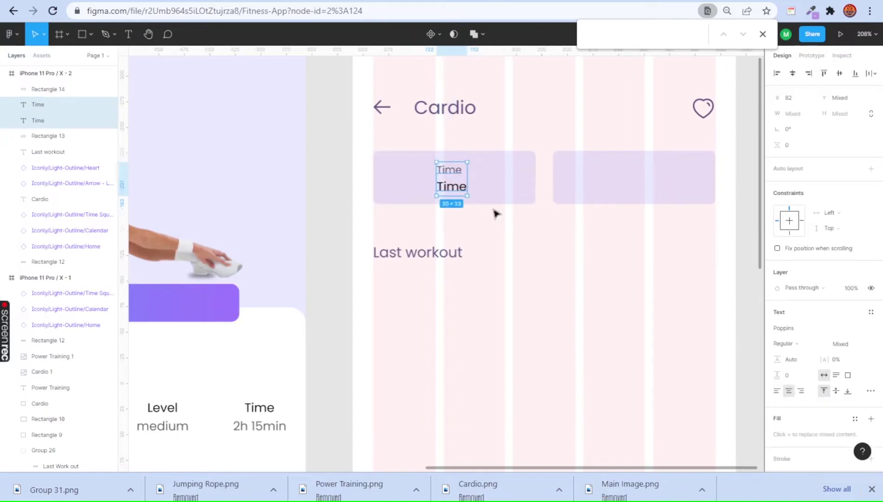
{"action": "left_click", "coordinate": [458, 194]}
{"action": "type", "text": "35 min"}
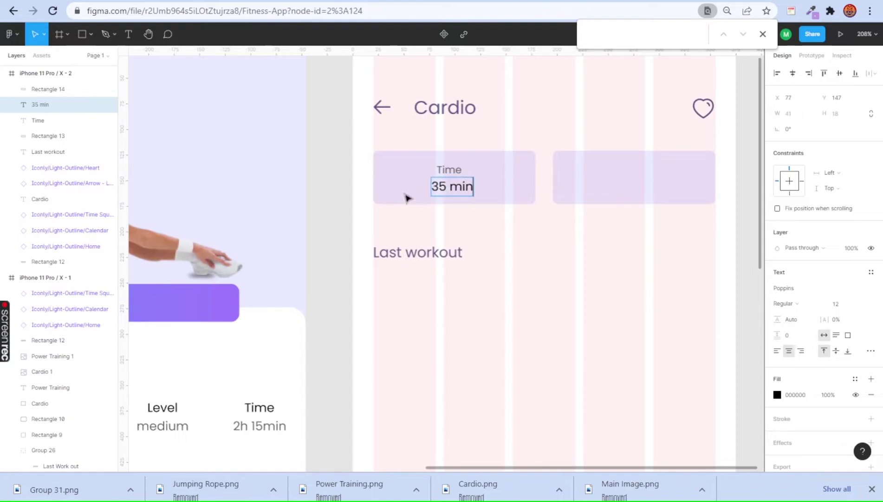
{"action": "left_click", "coordinate": [469, 226]}
Step: Group Time and 35 min, and colour the 35 min text dark purple 605989
{"action": "scroll", "coordinate": [464, 223], "scroll_direction": "up", "scroll_amount": 3}
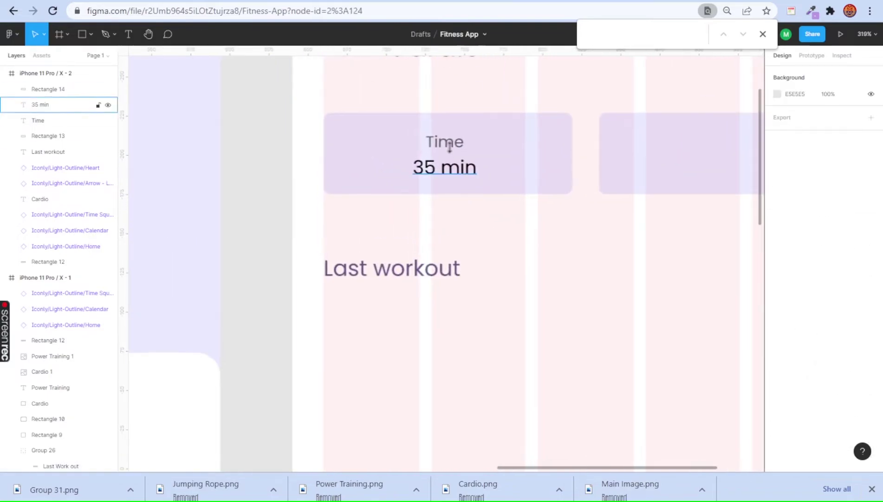
{"action": "left_click", "coordinate": [453, 148]}
{"action": "left_click", "coordinate": [465, 168], "text": "shift"}
{"action": "key", "text": "ctrl+g"}
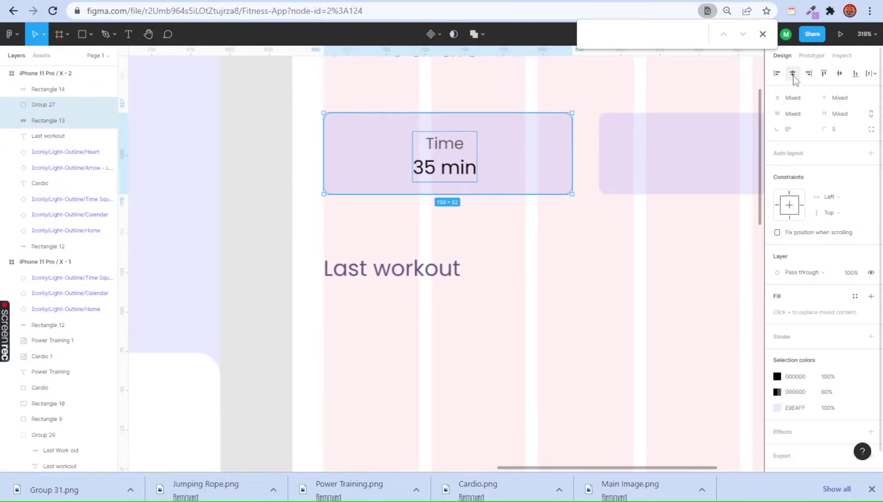
{"action": "scroll", "coordinate": [473, 199], "scroll_direction": "down", "scroll_amount": 3}
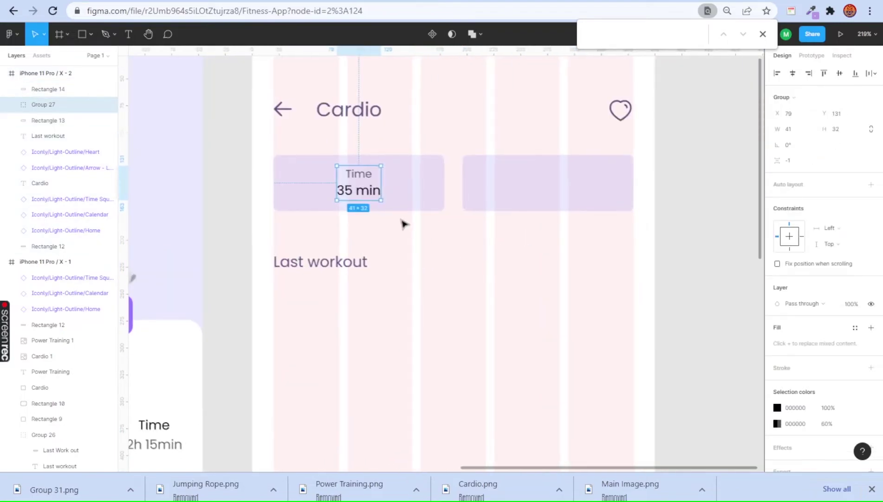
{"action": "double_click", "coordinate": [358, 196]}
{"action": "left_click", "coordinate": [779, 374]}
{"action": "left_click", "coordinate": [761, 216]}
{"action": "left_click", "coordinate": [394, 209]}
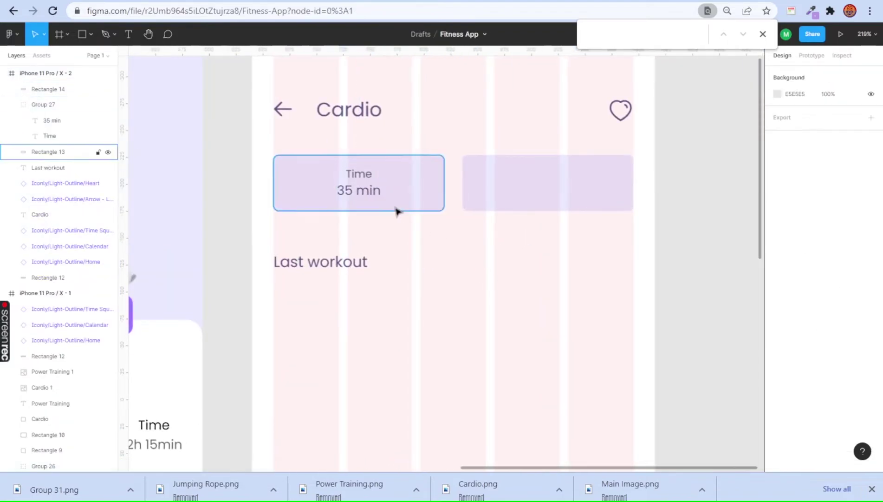
{"action": "left_click", "coordinate": [423, 236]}
Step: Duplicate the group into the right card and change it to Level and medium
{"action": "left_click_drag", "start_coordinate": [424, 235], "coordinate": [611, 241]}
{"action": "double_click", "coordinate": [608, 220]}
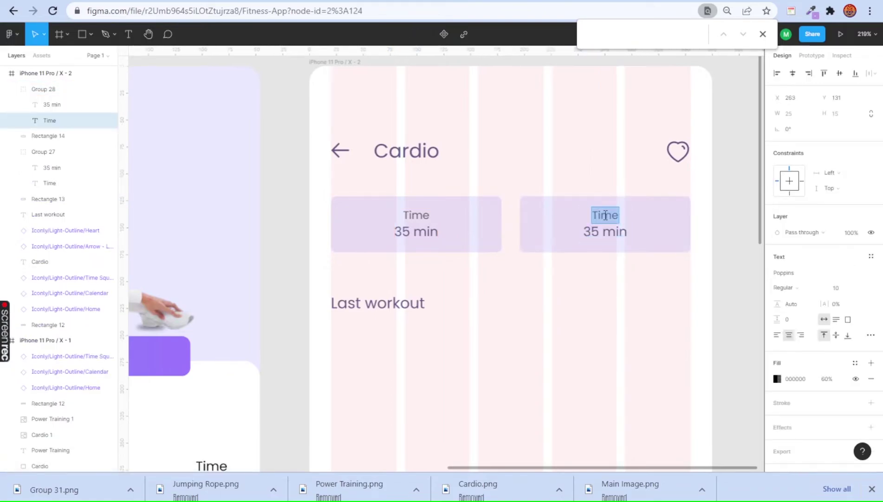
{"action": "type", "text": "Level"}
{"action": "left_click", "coordinate": [609, 232]}
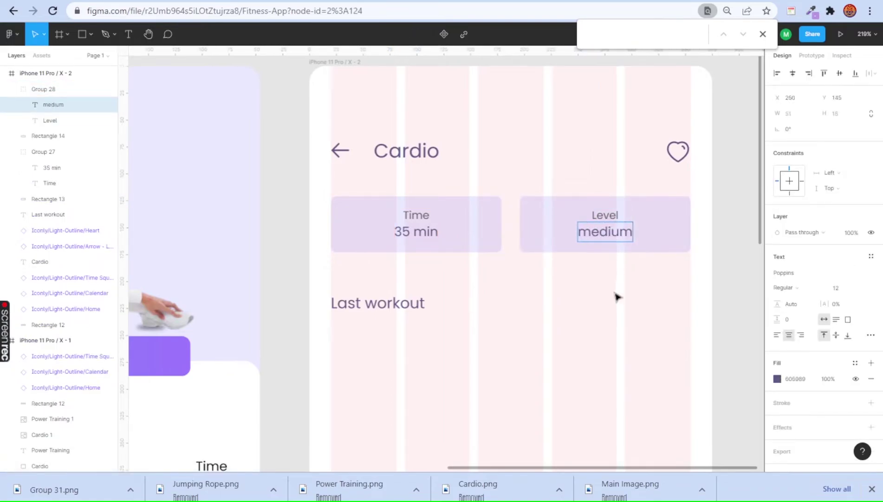
{"action": "left_click", "coordinate": [616, 296]}
{"action": "scroll", "coordinate": [472, 306], "scroll_direction": "down", "scroll_amount": 3}
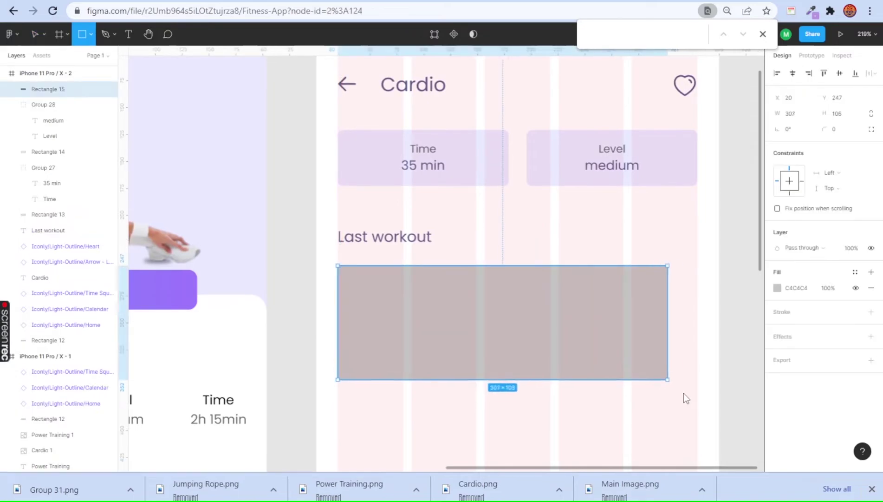
Step: Draw a large rounded workout card under the Last workout heading
{"action": "left_click_drag", "start_coordinate": [341, 269], "coordinate": [664, 401]}
{"action": "scroll", "coordinate": [673, 399], "scroll_direction": "down", "scroll_amount": 3}
{"action": "scroll", "coordinate": [602, 363], "scroll_direction": "down", "scroll_amount": 5}
{"action": "left_click_drag", "start_coordinate": [533, 239], "coordinate": [520, 261]}
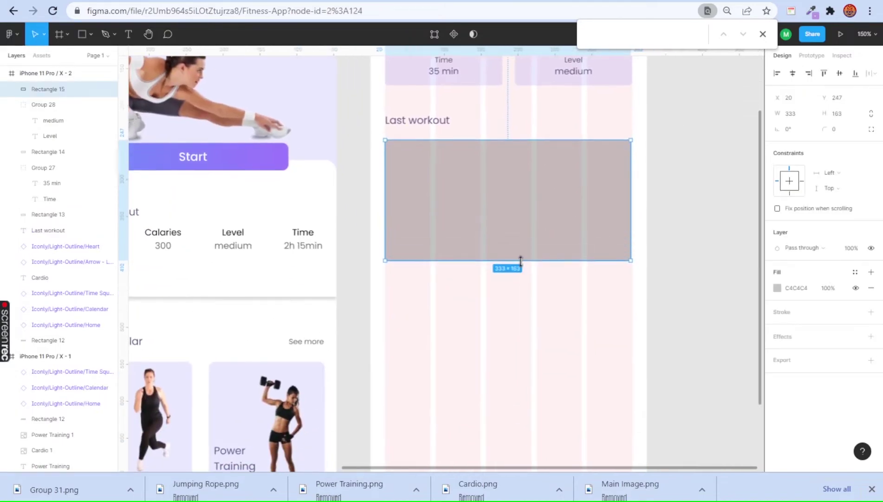
{"action": "scroll", "coordinate": [520, 261], "scroll_direction": "down", "scroll_amount": 3}
{"action": "scroll", "coordinate": [526, 225], "scroll_direction": "down", "scroll_amount": 1}
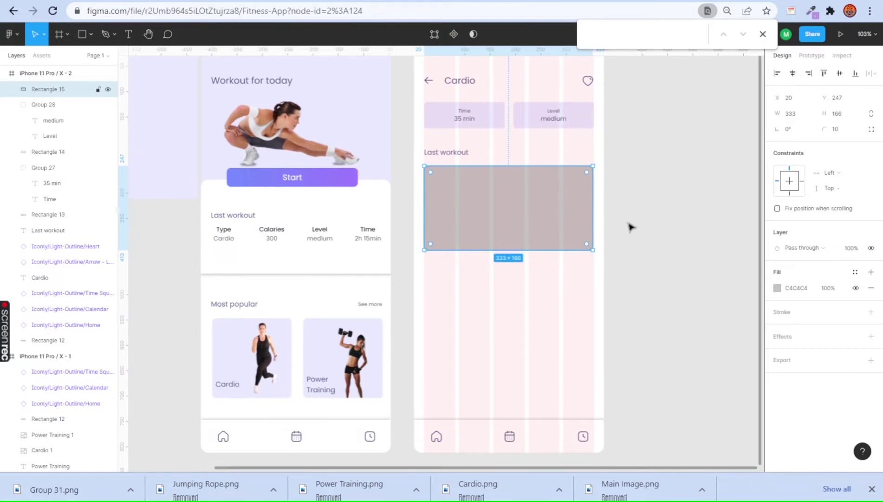
{"action": "left_click", "coordinate": [692, 204]}
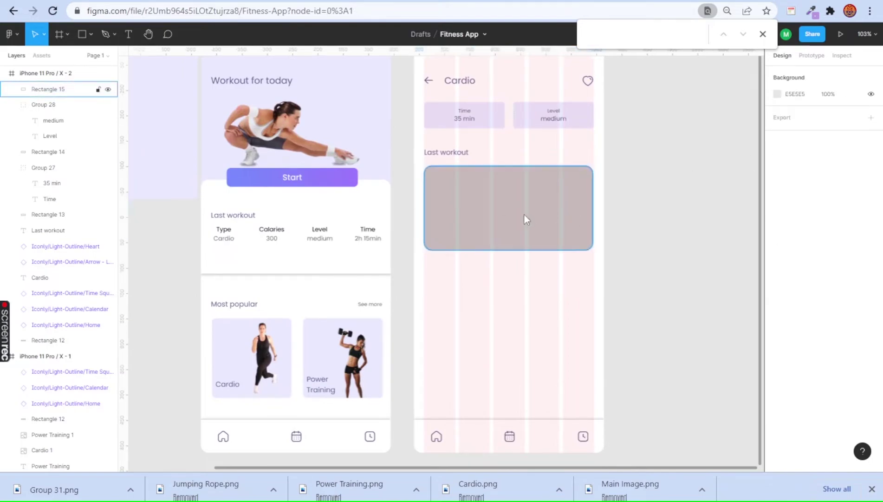
{"action": "left_click", "coordinate": [523, 222]}
Step: Duplicate the heading and card below as a second card, both 333×181
{"action": "left_click", "coordinate": [449, 158]}
{"action": "left_click", "coordinate": [459, 174], "text": "shift"}
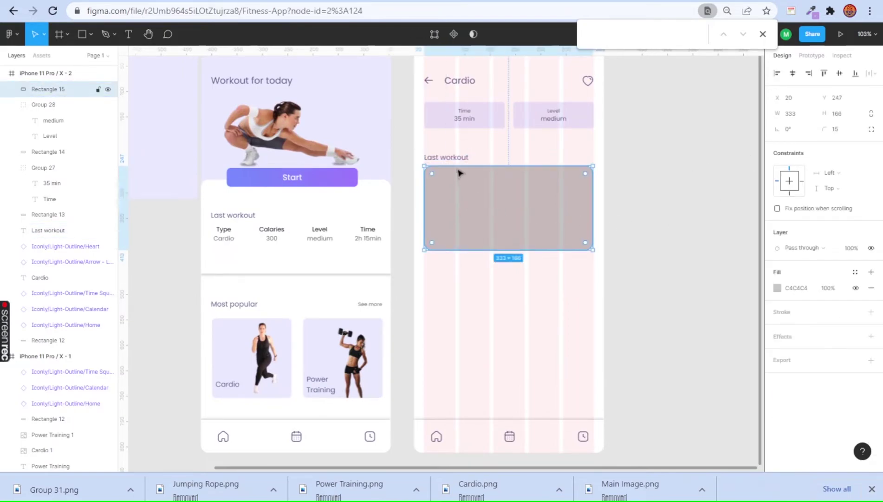
{"action": "left_click_drag", "start_coordinate": [459, 174], "coordinate": [494, 340]}
{"action": "left_click", "coordinate": [509, 250]}
{"action": "left_click_drag", "start_coordinate": [509, 250], "coordinate": [510, 262]}
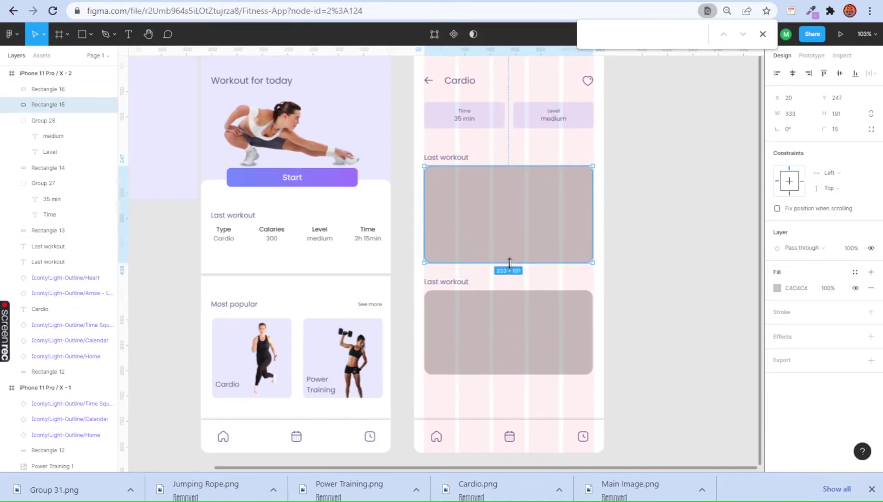
{"action": "left_click", "coordinate": [508, 325], "text": "shift"}
{"action": "left_click_drag", "start_coordinate": [508, 374], "coordinate": [503, 395]}
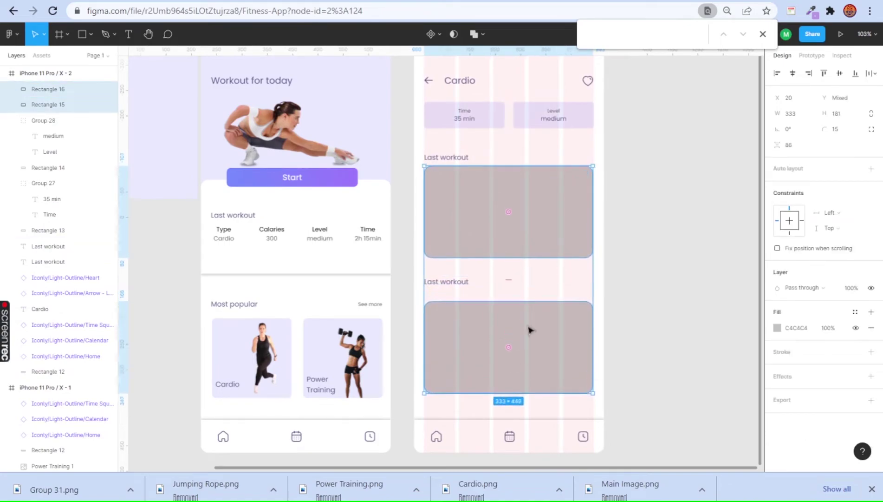
{"action": "left_click", "coordinate": [459, 284]}
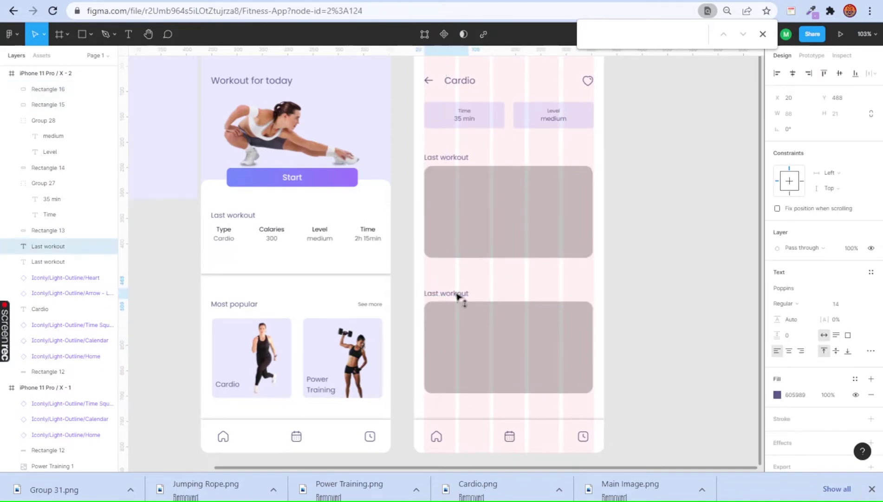
Step: Tint both workout cards lavender with the eyedropper
{"action": "left_click", "coordinate": [503, 219]}
{"action": "key", "text": "i"}
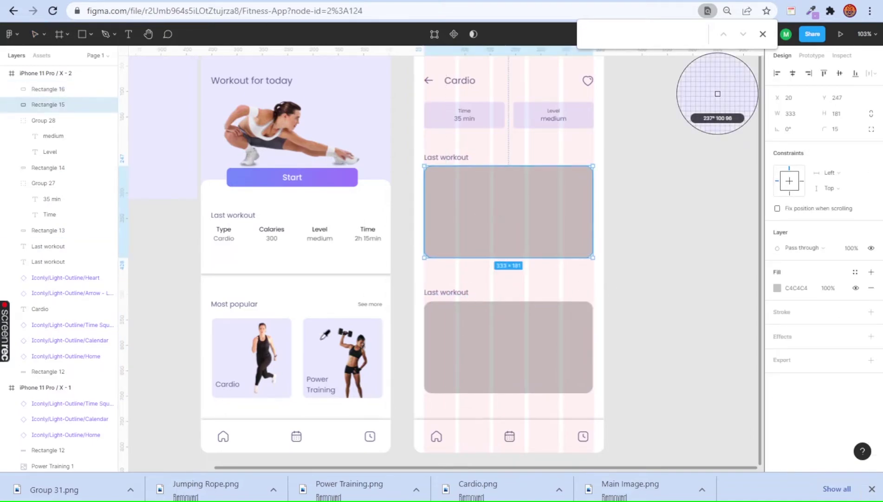
{"action": "left_click", "coordinate": [716, 92]}
{"action": "left_click", "coordinate": [558, 345]}
{"action": "key", "text": "i"}
{"action": "left_click", "coordinate": [716, 92]}
{"action": "left_click", "coordinate": [552, 217]}
{"action": "left_click", "coordinate": [554, 269]}
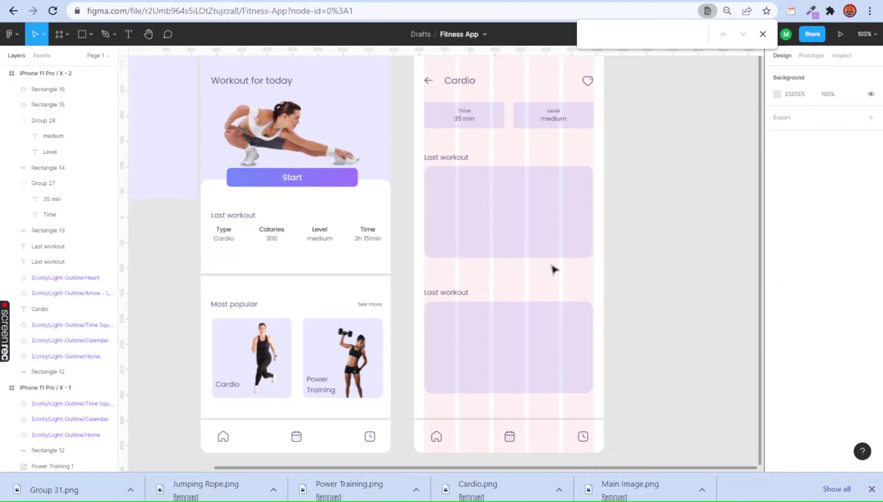
Step: Drop Running Steps.png from File Explorer into the first card
{"action": "key", "text": "alt+Tab"}
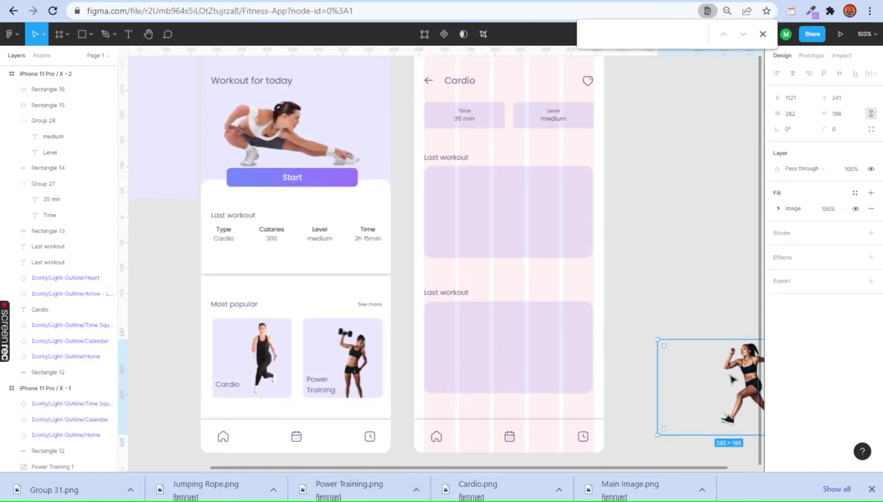
{"action": "left_click_drag", "start_coordinate": [517, 86], "coordinate": [501, 199]}
{"action": "scroll", "coordinate": [500, 199], "scroll_direction": "up", "scroll_amount": 3, "text": "ctrl"}
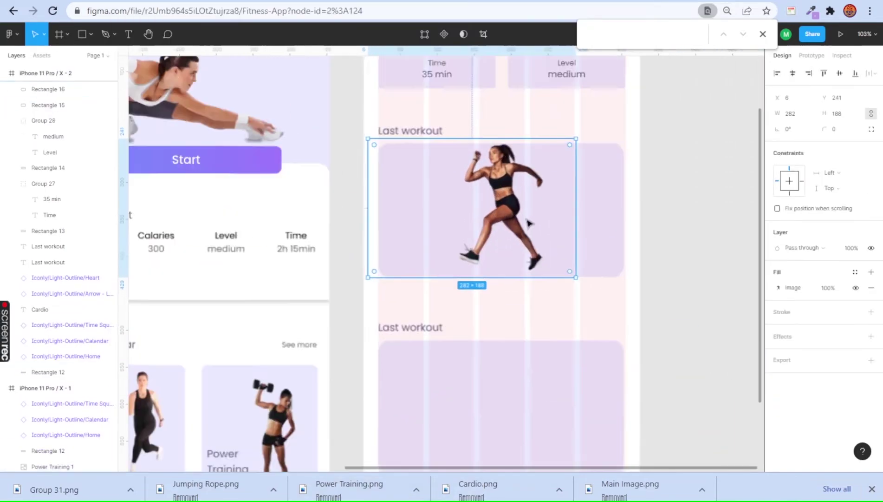
{"action": "scroll", "coordinate": [534, 199], "scroll_direction": "up", "scroll_amount": 3, "text": "ctrl"}
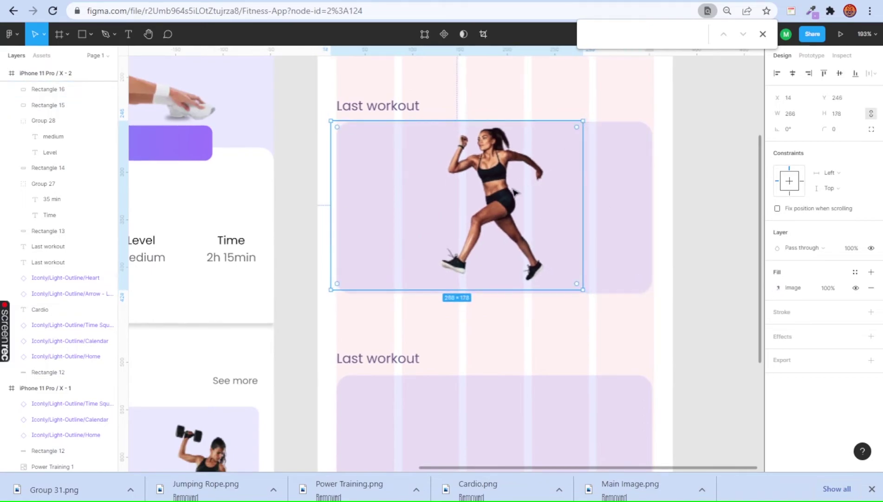
{"action": "key", "text": "Escape"}
Step: Draw a small button rectangle over the runner image
{"action": "key", "text": "r"}
{"action": "mouse_move", "coordinate": [472, 192]}
{"action": "left_mouse_down"}
{"action": "mouse_move", "coordinate": [512, 207]}
{"action": "mouse_move", "coordinate": [518, 221]}
{"action": "left_mouse_up"}
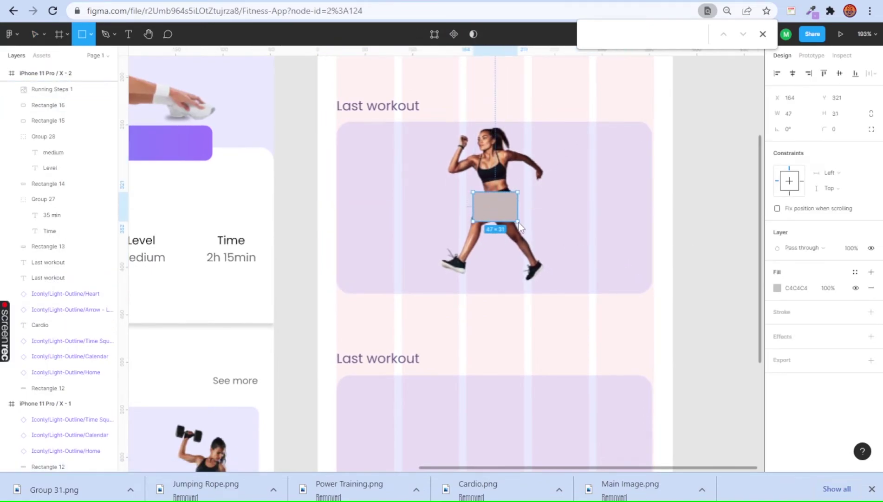
{"action": "scroll", "coordinate": [507, 282], "scroll_direction": "down", "scroll_amount": 3, "text": "ctrl"}
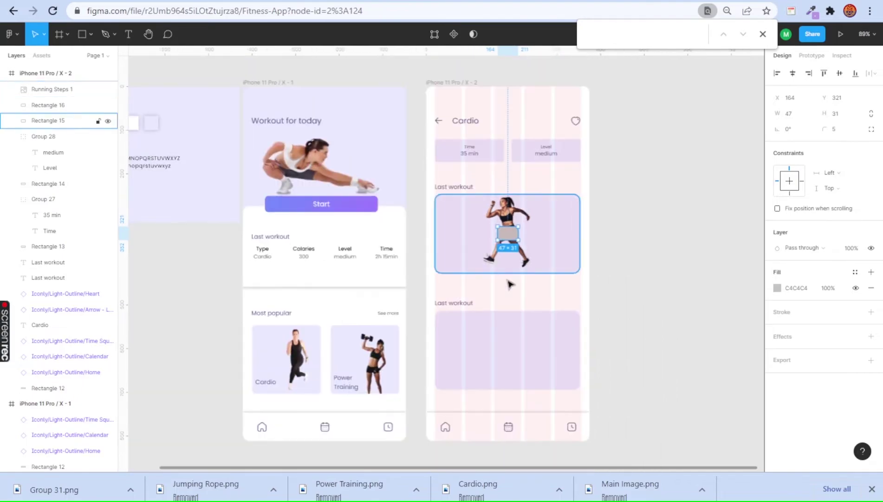
{"action": "scroll", "coordinate": [528, 284], "scroll_direction": "down", "scroll_amount": 3, "text": "ctrl"}
{"action": "scroll", "coordinate": [529, 262], "scroll_direction": "up", "scroll_amount": 5, "text": "ctrl"}
Step: Give the button rectangle a linear purple gradient fill
{"action": "left_click", "coordinate": [777, 287]}
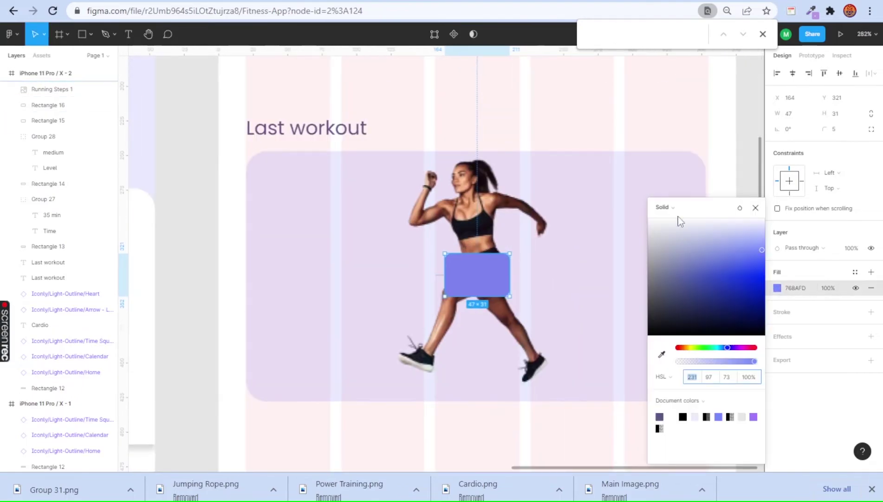
{"action": "left_click", "coordinate": [664, 171]}
{"action": "left_click", "coordinate": [679, 182]}
{"action": "left_click_drag", "start_coordinate": [705, 361], "coordinate": [755, 361]}
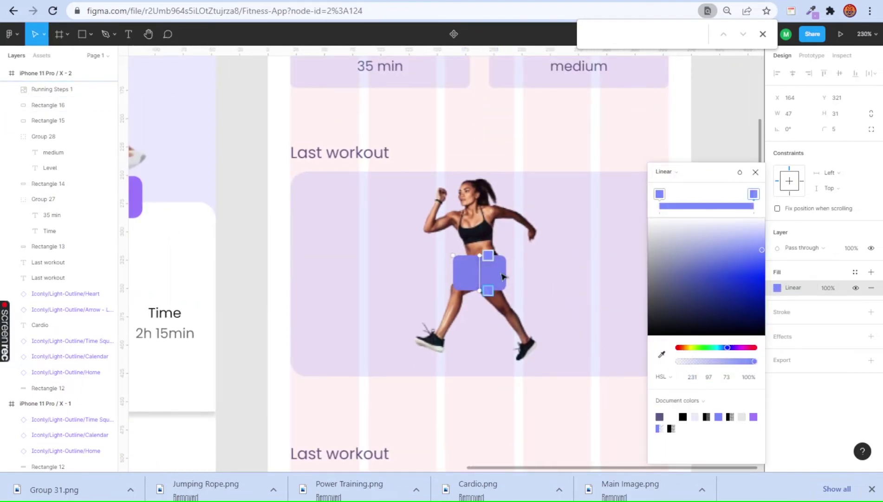
{"action": "scroll", "coordinate": [501, 288], "scroll_direction": "down", "scroll_amount": 3, "text": "ctrl"}
{"action": "left_click", "coordinate": [661, 354]}
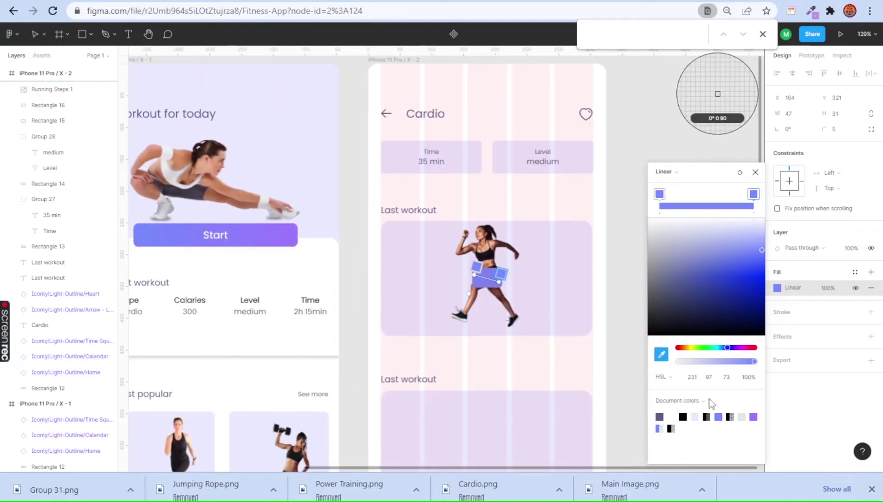
{"action": "key", "text": "Escape"}
{"action": "scroll", "coordinate": [474, 274], "scroll_direction": "up", "scroll_amount": 2, "text": "ctrl"}
{"action": "scroll", "coordinate": [475, 274], "scroll_direction": "up", "scroll_amount": 4, "text": "ctrl"}
Step: Draw a small white Polygon triangle on the button
{"action": "key", "text": "t"}
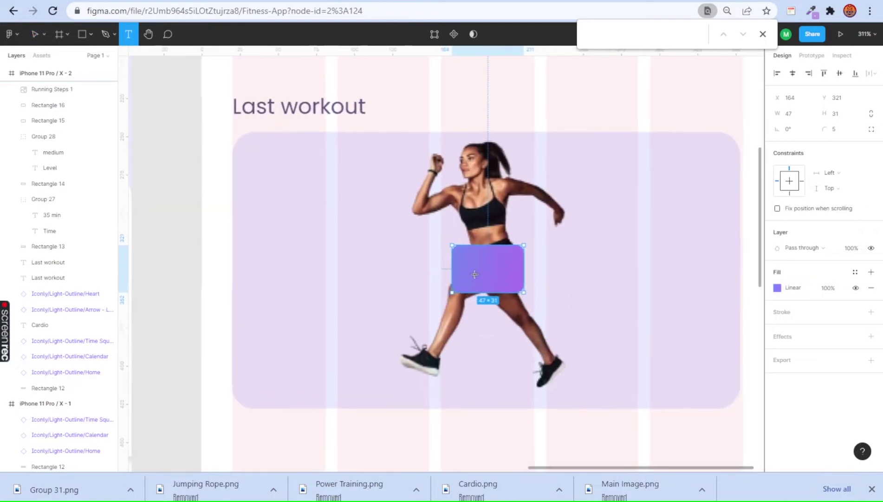
{"action": "left_click", "coordinate": [91, 34]}
{"action": "left_click", "coordinate": [65, 96]}
{"action": "left_click_drag", "start_coordinate": [582, 266], "coordinate": [603, 287]}
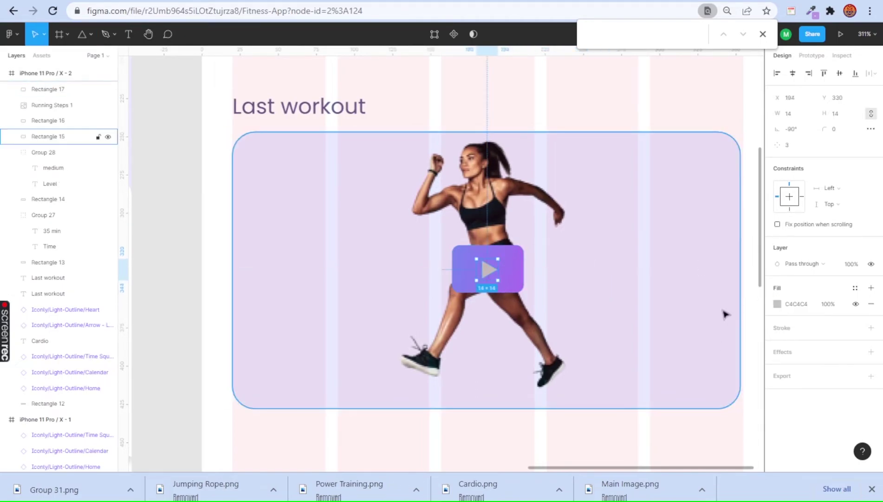
{"action": "left_click", "coordinate": [777, 304]}
{"action": "key", "text": "Escape"}
{"action": "scroll", "coordinate": [569, 262], "scroll_direction": "down", "scroll_amount": 3, "text": "ctrl"}
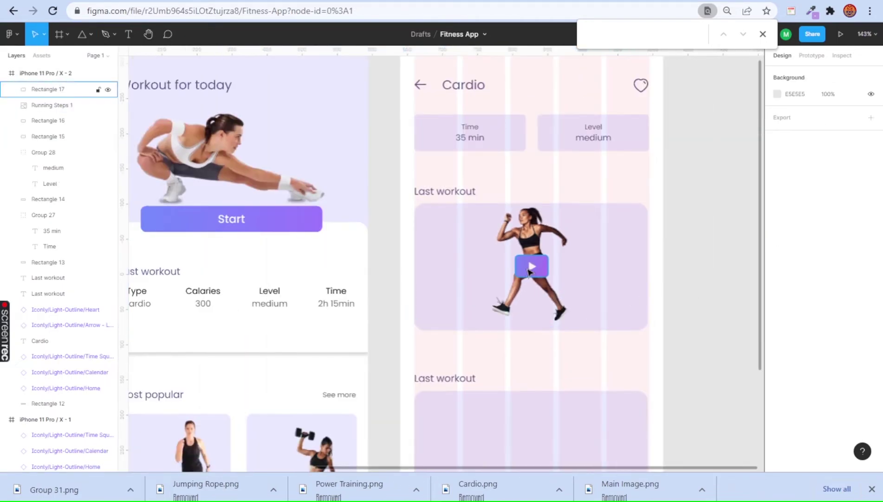
Step: Group the rectangle and triangle as Play Button and copy it into the second card
{"action": "left_click", "coordinate": [539, 267], "text": "shift"}
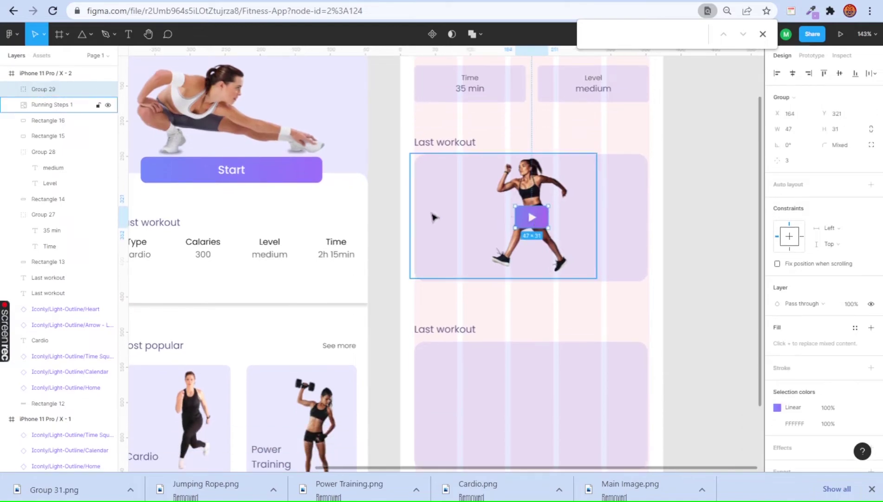
{"action": "double_click", "coordinate": [44, 89]}
{"action": "type", "text": "tton"}
{"action": "key", "text": "Return"}
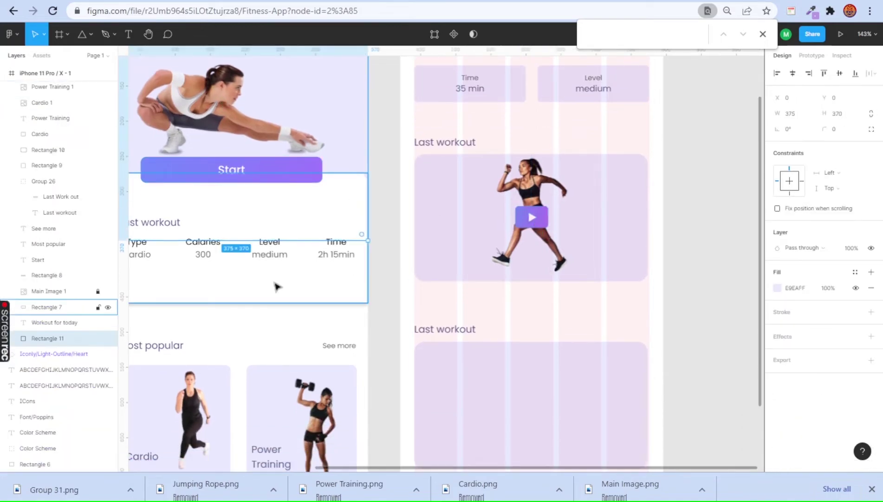
{"action": "scroll", "coordinate": [527, 161], "scroll_direction": "down", "scroll_amount": 2}
{"action": "left_click_drag", "start_coordinate": [547, 180], "coordinate": [549, 368]}
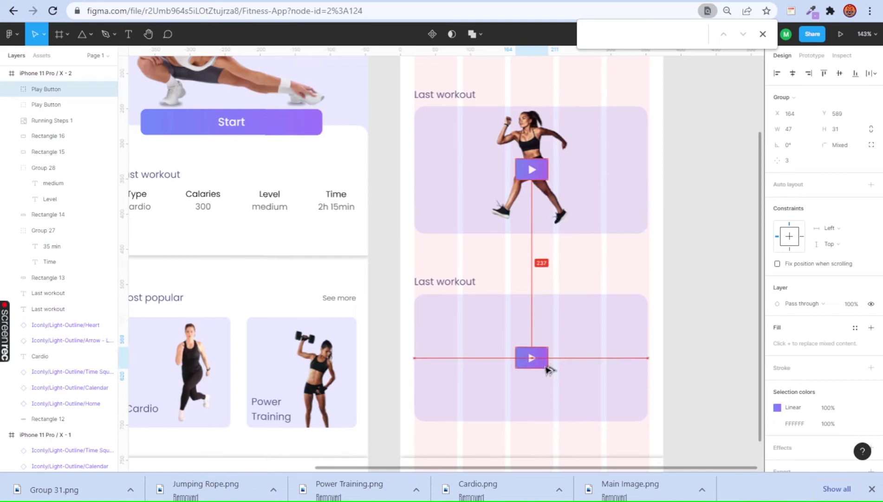
{"action": "left_click", "coordinate": [703, 339]}
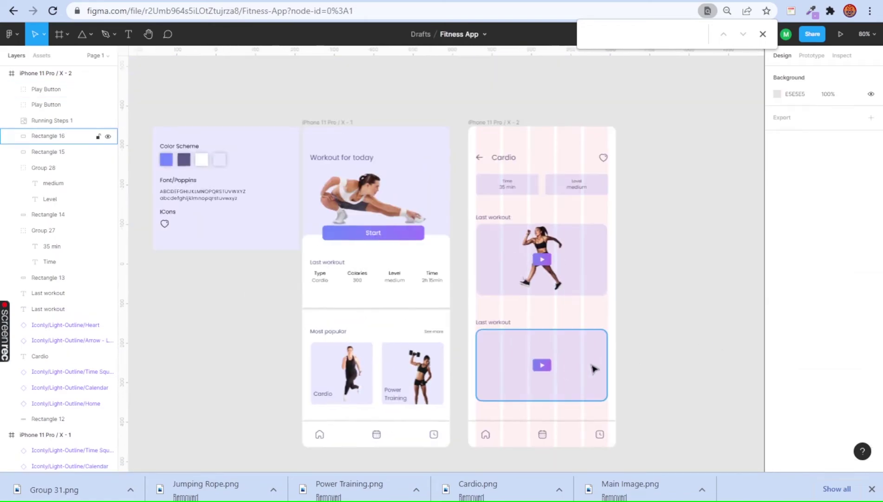
{"action": "scroll", "coordinate": [595, 361], "scroll_direction": "down", "scroll_amount": 5}
Step: Place Jumping Rope.png in the second card, behind its play button
{"action": "key", "text": "alt+Tab"}
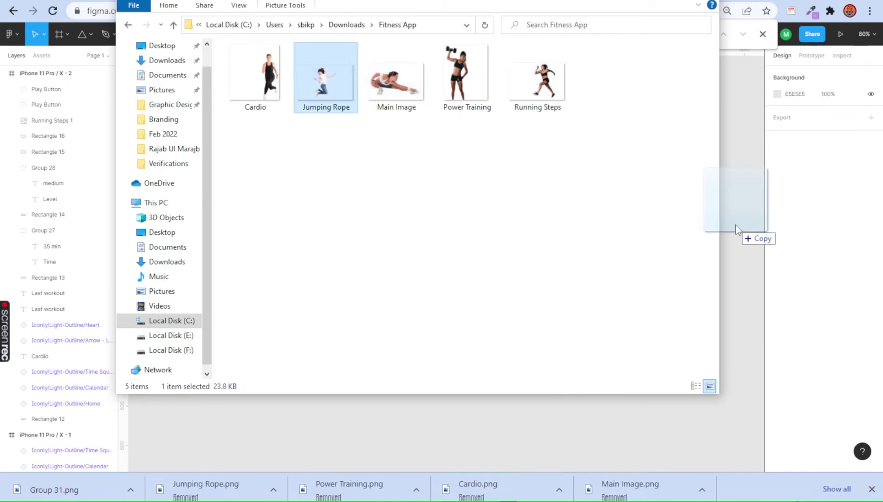
{"action": "mouse_move", "coordinate": [325, 81]}
{"action": "left_mouse_down"}
{"action": "mouse_move", "coordinate": [743, 232]}
{"action": "mouse_move", "coordinate": [517, 319]}
{"action": "left_mouse_up"}
{"action": "scroll", "coordinate": [519, 319], "scroll_direction": "up", "scroll_amount": 4}
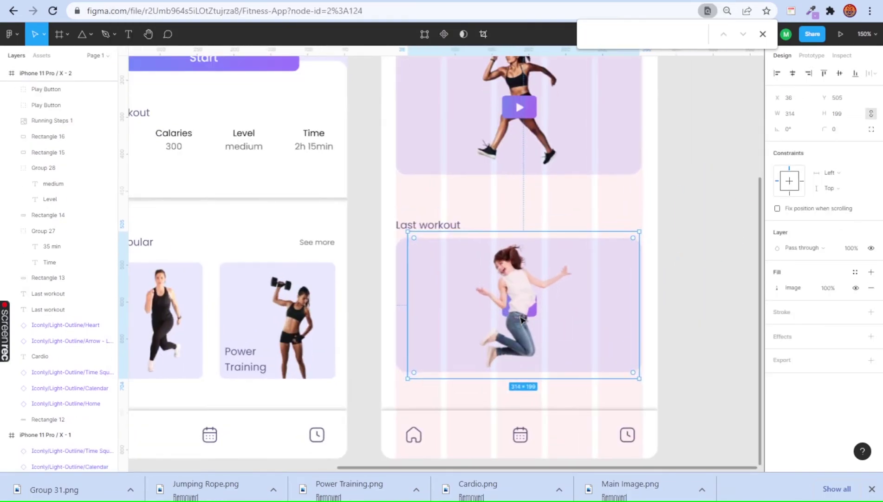
{"action": "key", "text": "ctrl+bracketleft"}
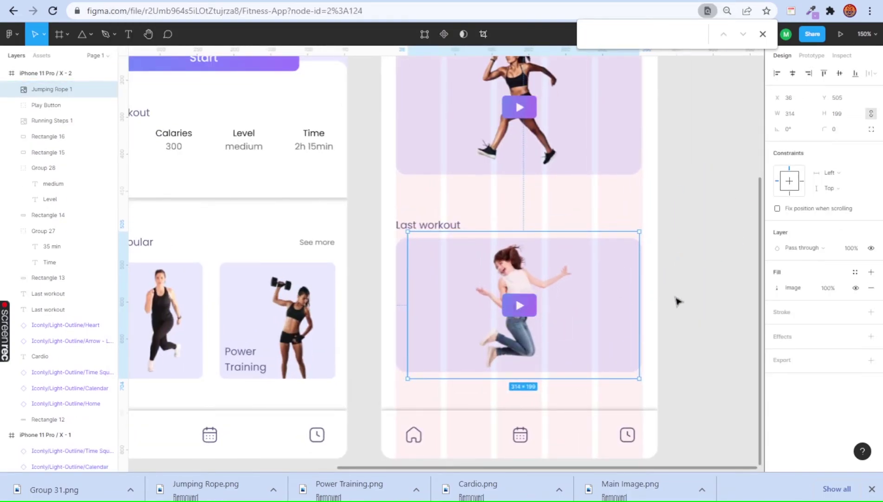
{"action": "left_click", "coordinate": [676, 300]}
{"action": "scroll", "coordinate": [673, 288], "scroll_direction": "down", "scroll_amount": 3}
{"action": "scroll", "coordinate": [489, 224], "scroll_direction": "up", "scroll_amount": 4}
{"action": "left_click", "coordinate": [488, 224]}
Step: Create Reps 40, Rest 01 min and Journey 01 km labels under the first card
{"action": "left_click_drag", "start_coordinate": [489, 213], "coordinate": [498, 173]}
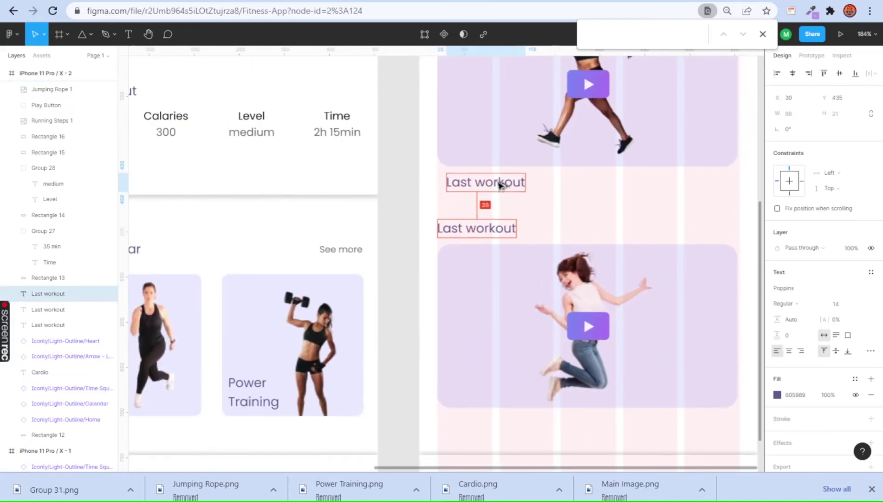
{"action": "key", "text": "Return"}
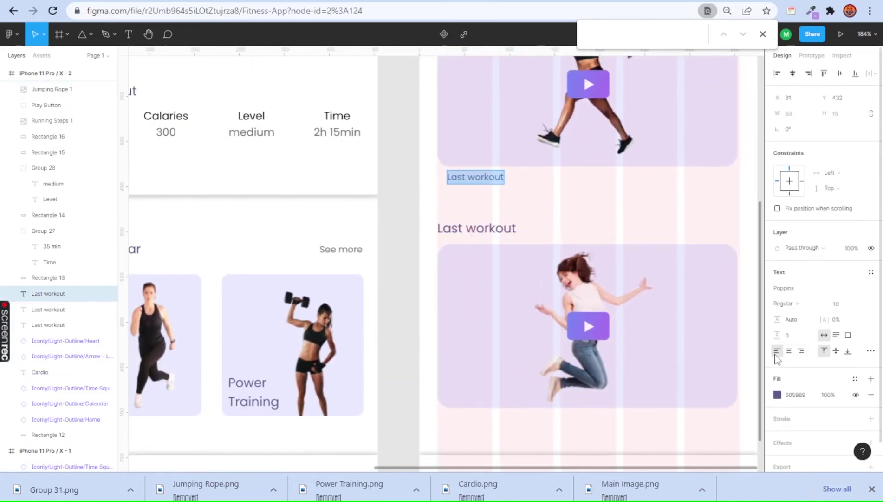
{"action": "type", "text": "Reps40"}
{"action": "key", "text": "Escape"}
{"action": "left_click_drag", "start_coordinate": [468, 181], "coordinate": [592, 181]}
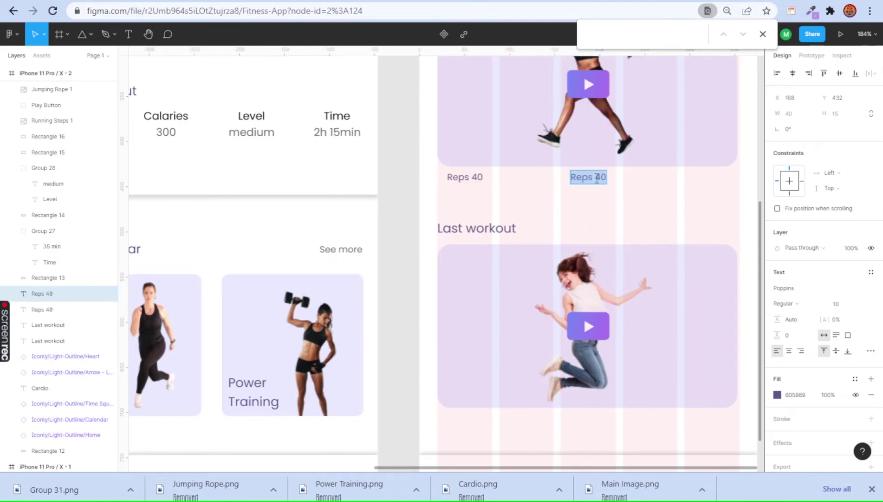
{"action": "key", "text": "Escape"}
{"action": "scroll", "coordinate": [597, 178], "scroll_direction": "right", "scroll_amount": 3}
{"action": "left_click_drag", "start_coordinate": [529, 194], "coordinate": [640, 195]}
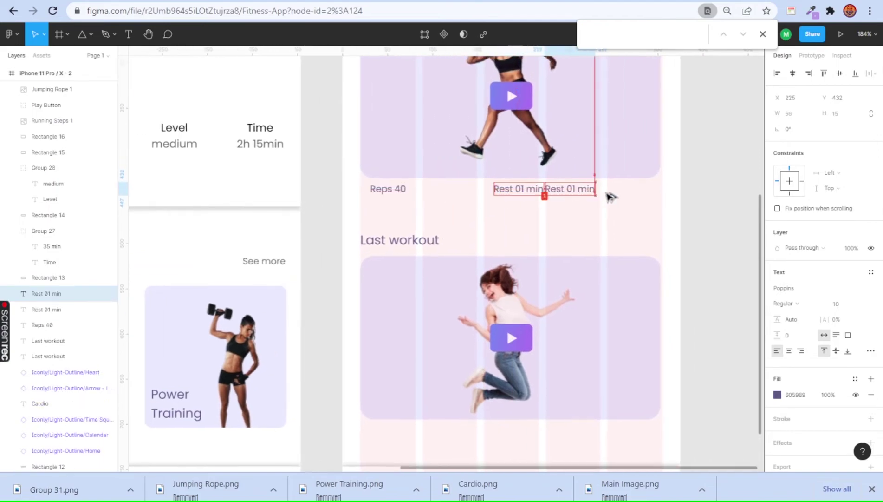
{"action": "key", "text": "Return"}
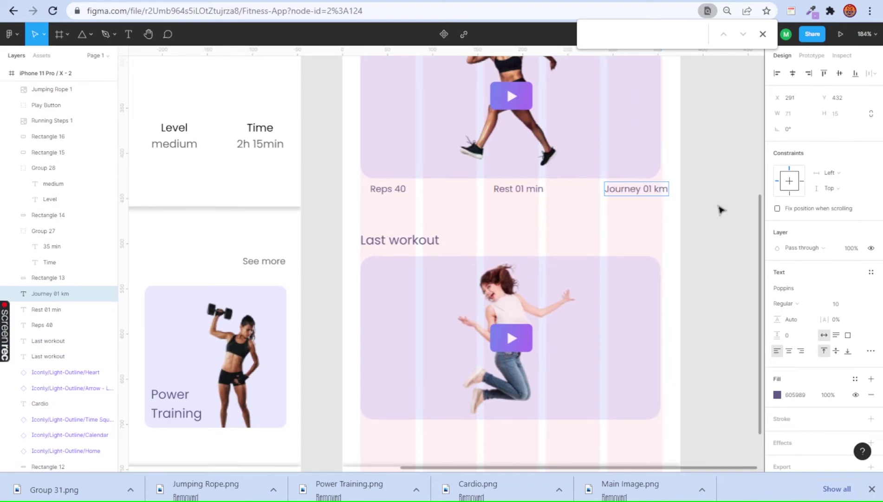
{"action": "left_click_drag", "start_coordinate": [657, 192], "coordinate": [360, 185]}
Step: Tidy up the three stat labels evenly and group them
{"action": "left_click", "coordinate": [710, 207]}
{"action": "left_click", "coordinate": [868, 73]}
{"action": "key", "text": "ctrl+g"}
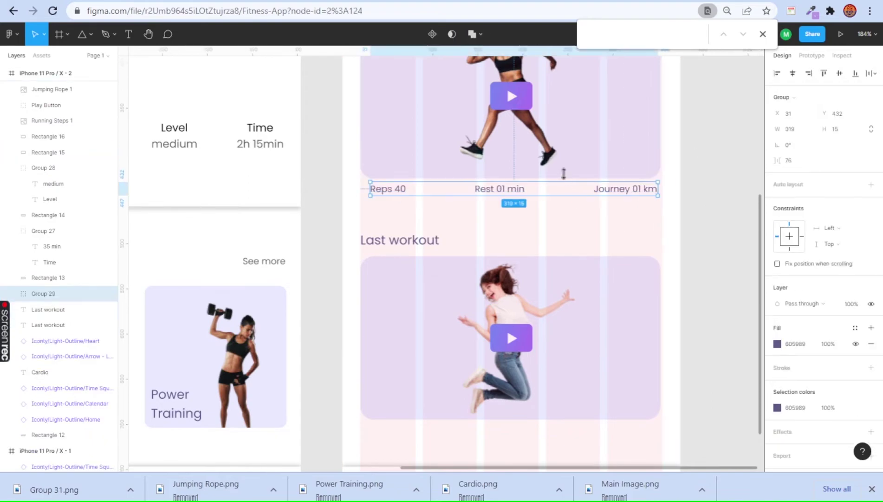
{"action": "left_click", "coordinate": [700, 242]}
{"action": "scroll", "coordinate": [701, 241], "scroll_direction": "down", "scroll_amount": 2}
Step: Copy the stats row below the second card and relabel it Step 33, Rest 01 min, Tiem 03 min
{"action": "left_click_drag", "start_coordinate": [536, 196], "coordinate": [520, 404]}
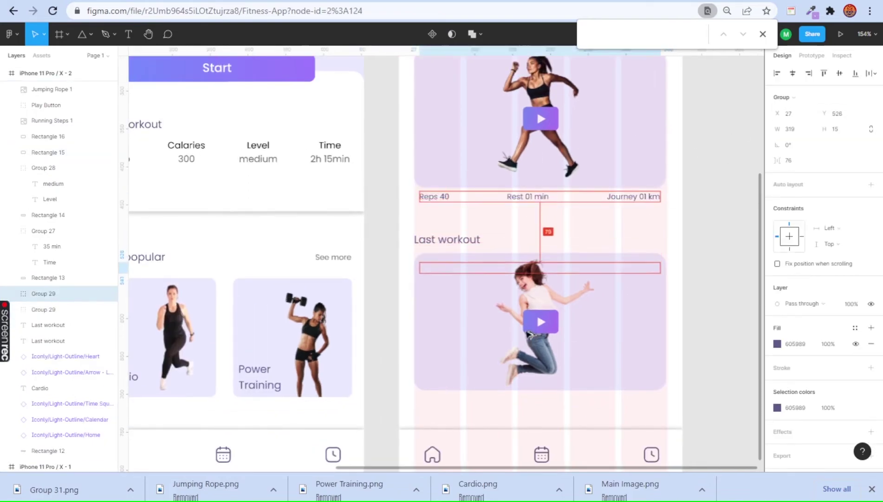
{"action": "scroll", "coordinate": [520, 404], "scroll_direction": "up", "scroll_amount": 4}
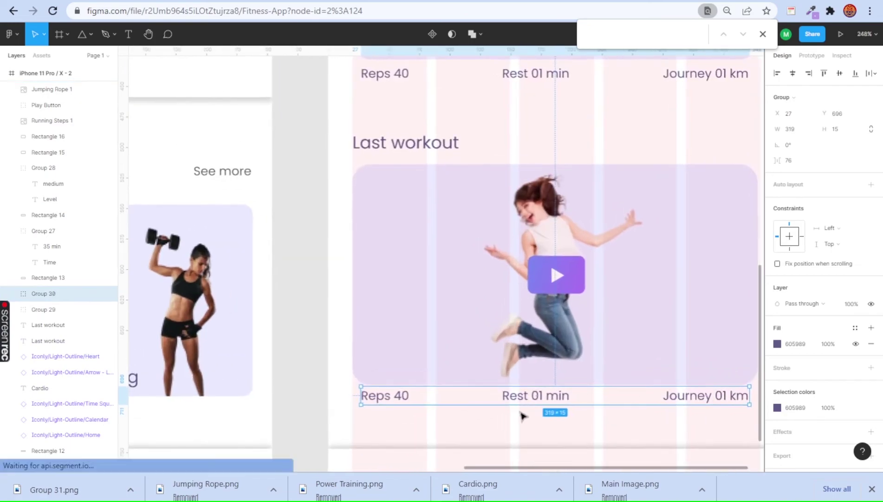
{"action": "left_click", "coordinate": [522, 414]}
{"action": "left_click_drag", "start_coordinate": [537, 404], "coordinate": [536, 407]}
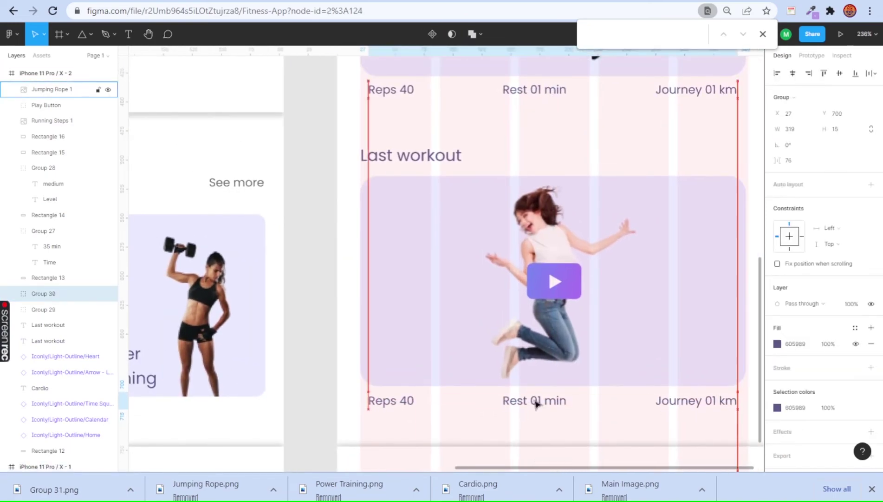
{"action": "double_click", "coordinate": [385, 400]}
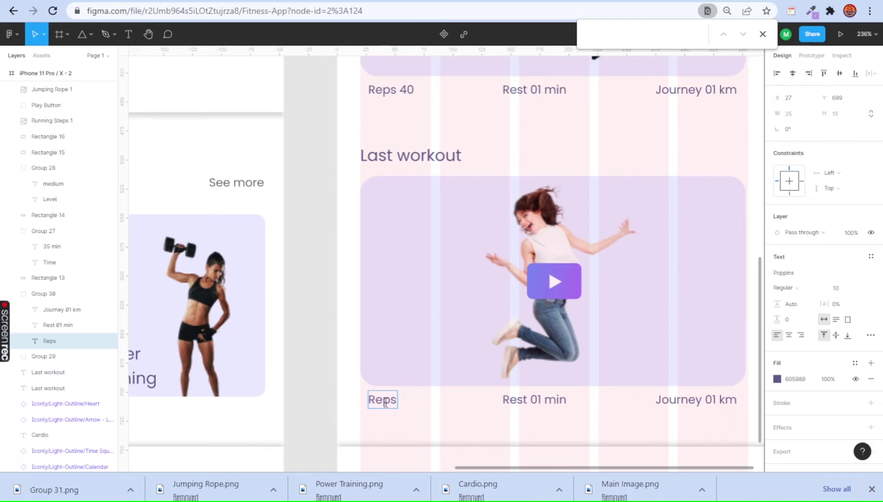
{"action": "type", "text": "Step 33"}
{"action": "double_click", "coordinate": [518, 401]}
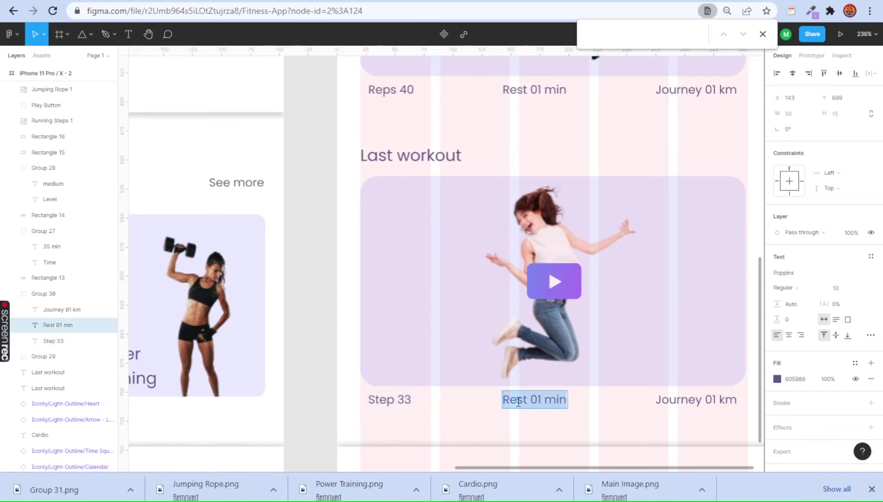
{"action": "double_click", "coordinate": [670, 398]}
{"action": "type", "text": "Tiem 03 min"}
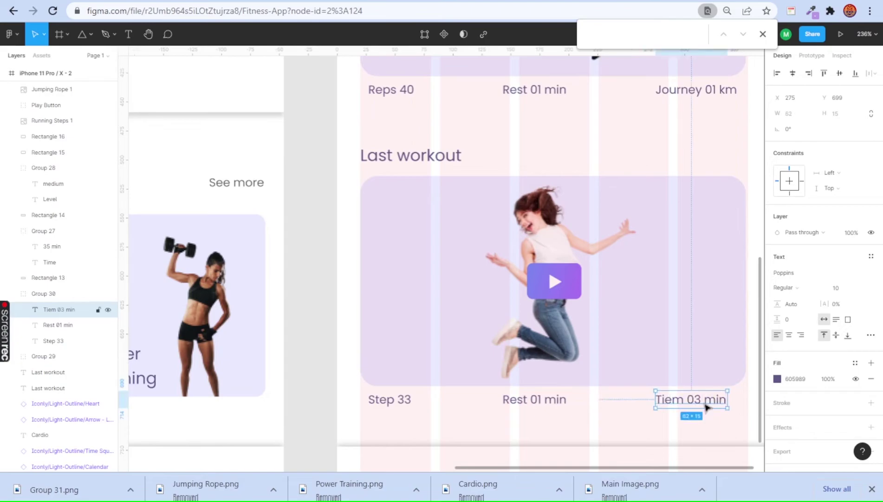
Step: Move Tiem 03 min to the card's right edge and distribute the row's horizontal spacing
{"action": "left_click_drag", "start_coordinate": [705, 407], "coordinate": [715, 406]}
{"action": "left_click", "coordinate": [532, 404], "text": "shift"}
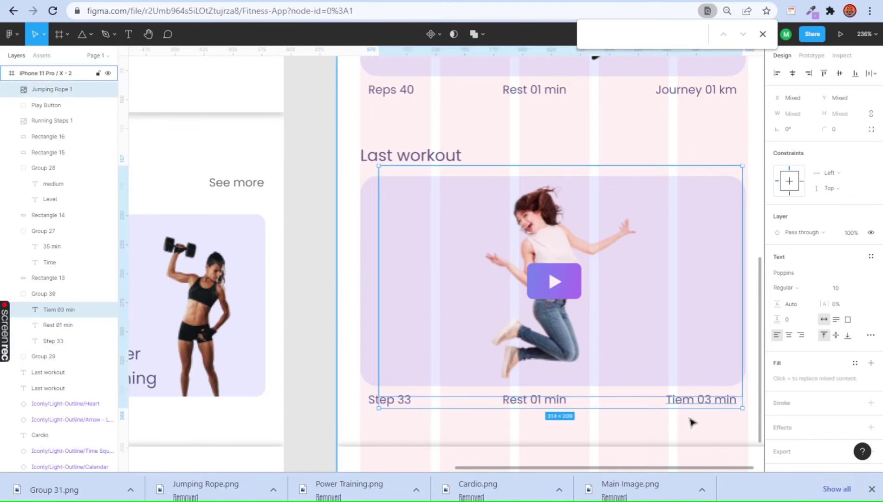
{"action": "left_click", "coordinate": [592, 402]}
{"action": "left_click", "coordinate": [875, 73]}
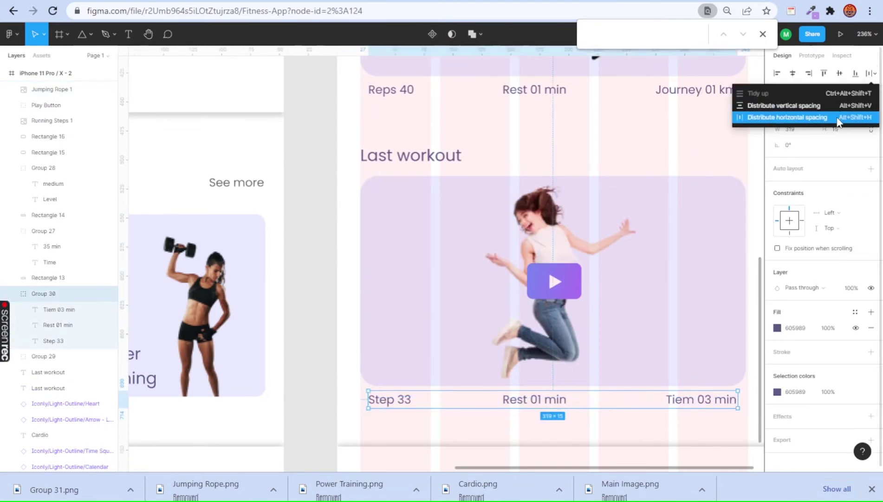
{"action": "left_click", "coordinate": [839, 117]}
{"action": "left_click", "coordinate": [728, 403]}
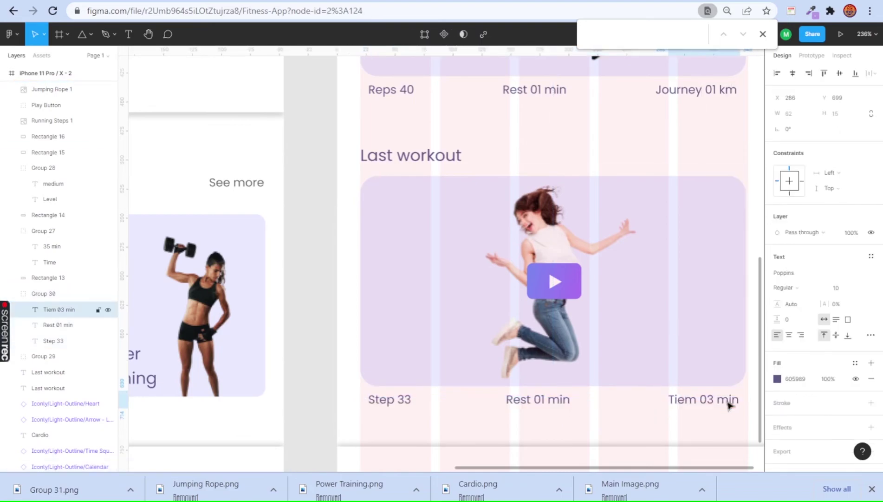
{"action": "scroll", "coordinate": [604, 307], "scroll_direction": "down", "scroll_amount": 10}
Step: Hide the layout grid columns on the Cardio phone frame
{"action": "left_click", "coordinate": [678, 266]}
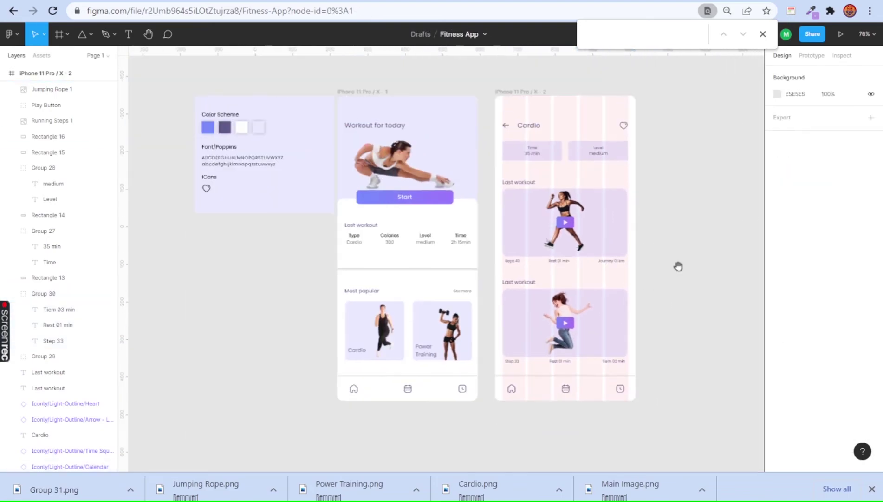
{"action": "left_click_drag", "start_coordinate": [678, 266], "coordinate": [672, 281]}
{"action": "scroll", "coordinate": [638, 186], "scroll_direction": "down", "scroll_amount": 2}
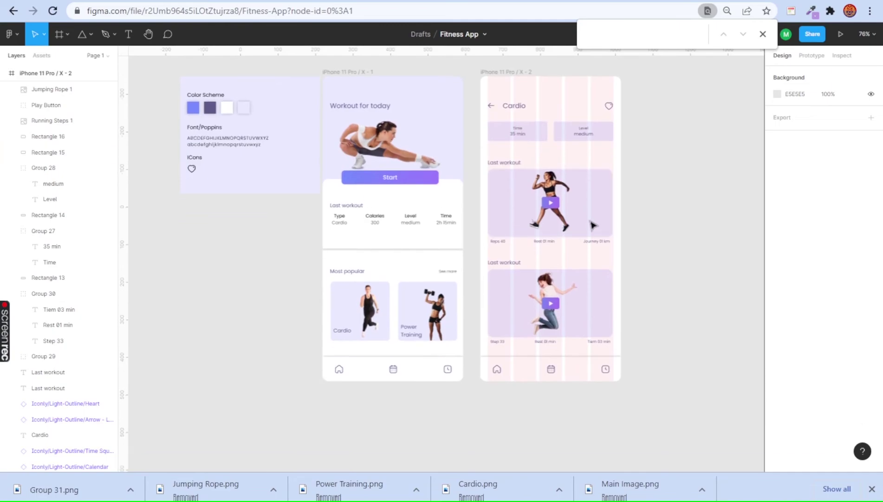
{"action": "scroll", "coordinate": [571, 357], "scroll_direction": "up", "scroll_amount": 5}
{"action": "scroll", "coordinate": [612, 323], "scroll_direction": "up", "scroll_amount": 1}
{"action": "scroll", "coordinate": [612, 323], "scroll_direction": "down", "scroll_amount": 5}
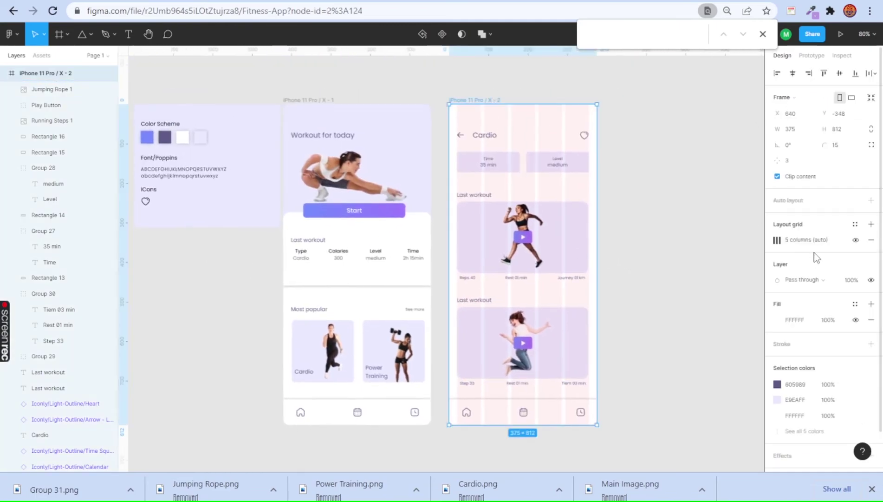
{"action": "left_click", "coordinate": [814, 257]}
{"action": "left_click", "coordinate": [702, 270]}
Step: Rename the Start button layer to Button Start and the card group to Last Workout
{"action": "scroll", "coordinate": [446, 255], "scroll_direction": "up", "scroll_amount": 5}
{"action": "scroll", "coordinate": [446, 255], "scroll_direction": "down", "scroll_amount": 3}
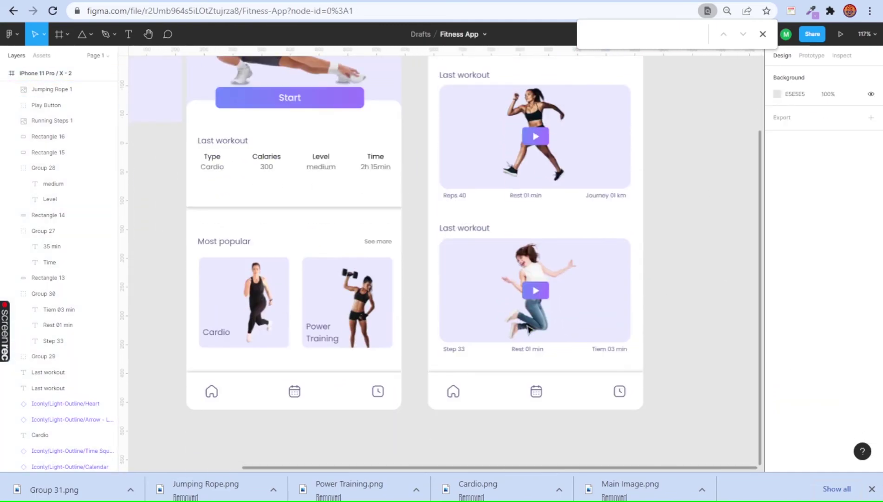
{"action": "scroll", "coordinate": [446, 256], "scroll_direction": "up", "scroll_amount": 3}
{"action": "double_click", "coordinate": [45, 276]}
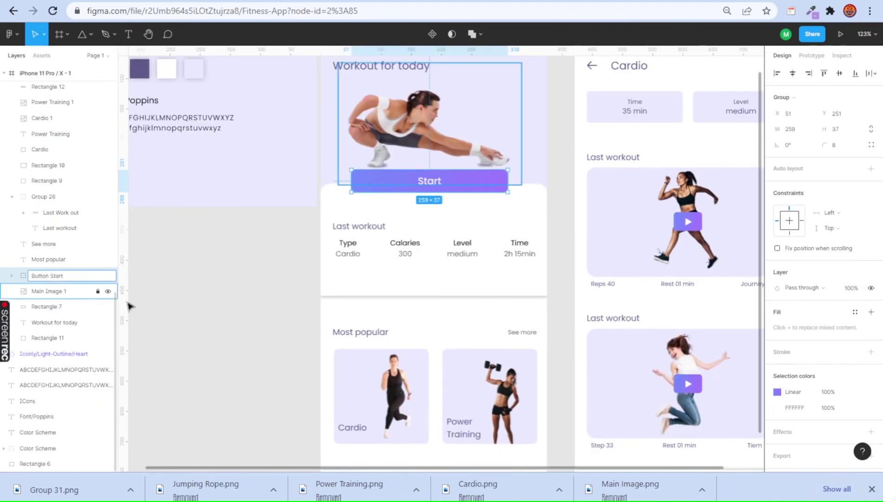
{"action": "left_click", "coordinate": [404, 249]}
{"action": "type", "text": "Last Workout"}
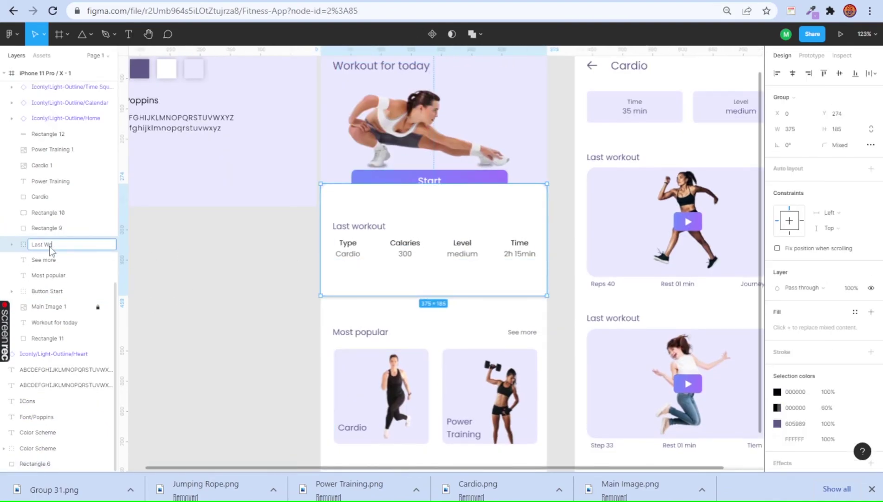
{"action": "key", "text": "Return"}
Step: Group the Most popular heading and workout cards as Most Popular
{"action": "left_click", "coordinate": [361, 331]}
{"action": "left_click", "coordinate": [510, 370], "text": "shift"}
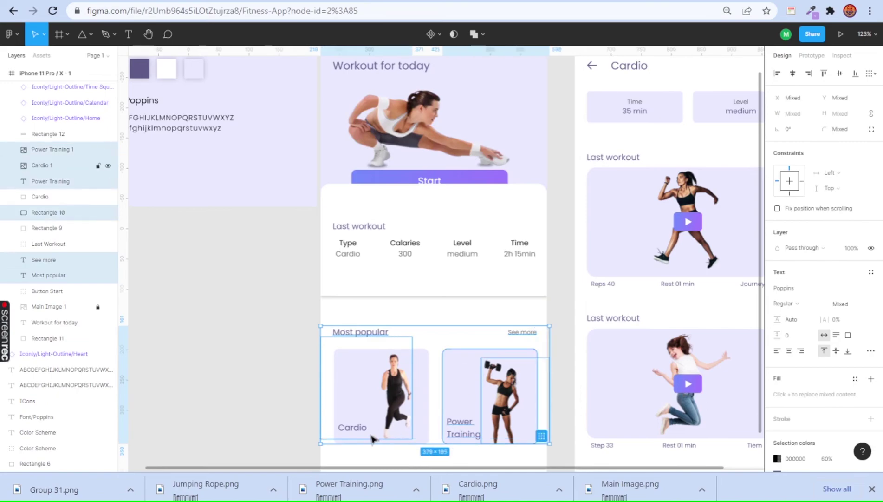
{"action": "scroll", "coordinate": [277, 347], "scroll_direction": "down", "scroll_amount": 2}
{"action": "key", "text": "ctrl+g"}
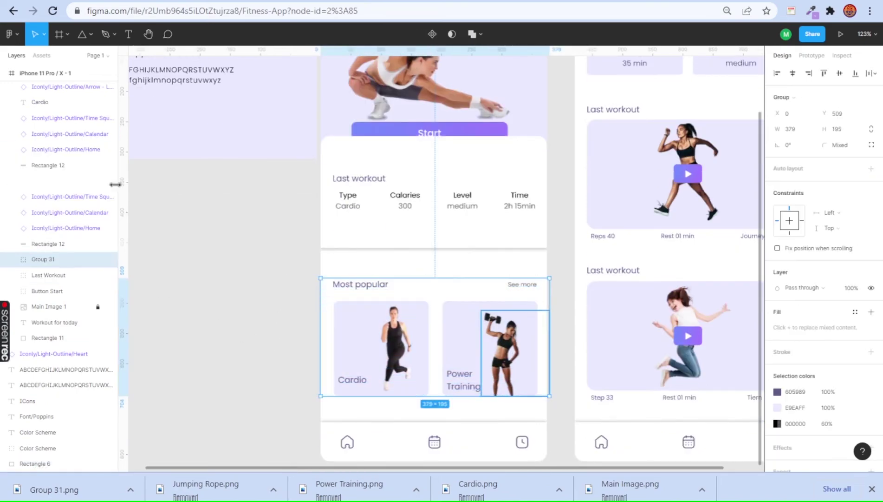
{"action": "left_click", "coordinate": [315, 392]}
Step: Group the home screen's bottom navigation bar as Buttons
{"action": "scroll", "coordinate": [315, 393], "scroll_direction": "down", "scroll_amount": 1}
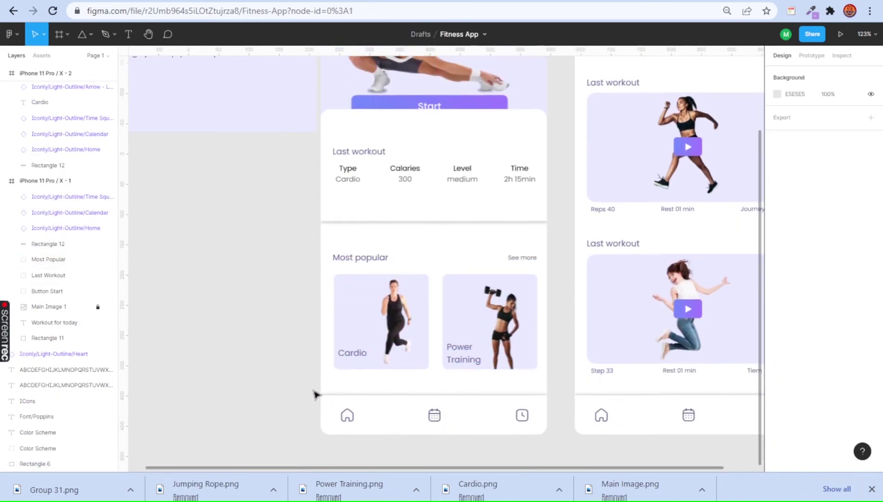
{"action": "left_click", "coordinate": [457, 423]}
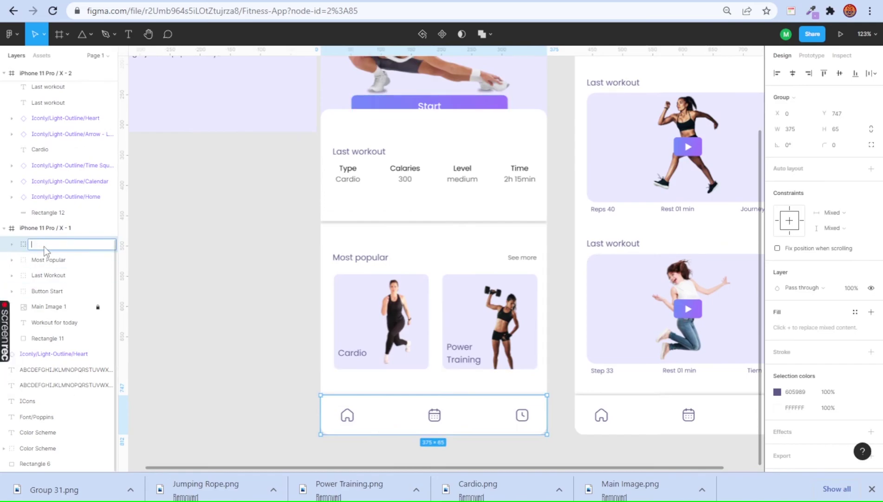
{"action": "type", "text": "Buttons"}
{"action": "key", "text": "Return"}
{"action": "scroll", "coordinate": [210, 281], "scroll_direction": "right", "scroll_amount": 3}
{"action": "scroll", "coordinate": [292, 308], "scroll_direction": "up", "scroll_amount": 2}
{"action": "scroll", "coordinate": [369, 420], "scroll_direction": "down", "scroll_amount": 2}
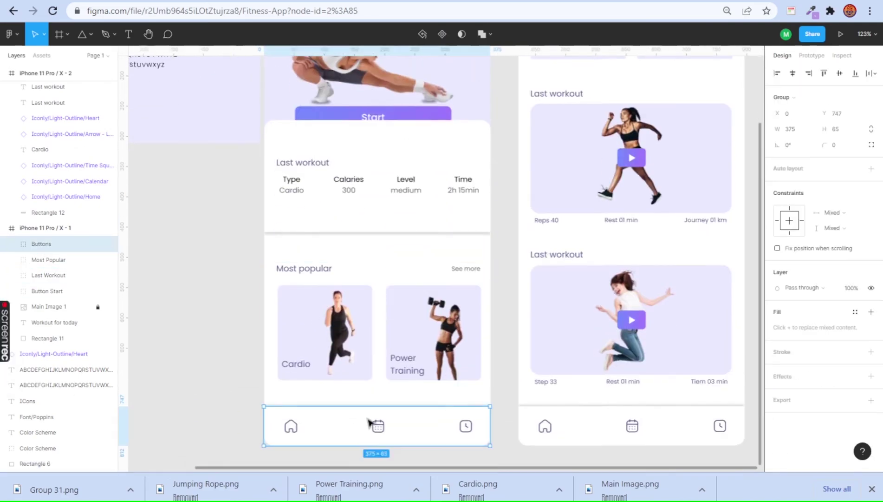
{"action": "scroll", "coordinate": [642, 350], "scroll_direction": "right", "scroll_amount": 3}
{"action": "scroll", "coordinate": [642, 350], "scroll_direction": "up", "scroll_amount": 2}
{"action": "scroll", "coordinate": [469, 335], "scroll_direction": "up", "scroll_amount": 4}
{"action": "scroll", "coordinate": [469, 335], "scroll_direction": "right", "scroll_amount": 3}
Step: Group the first Cardio card's image, background and heading as Last Workout
{"action": "left_click", "coordinate": [428, 179]}
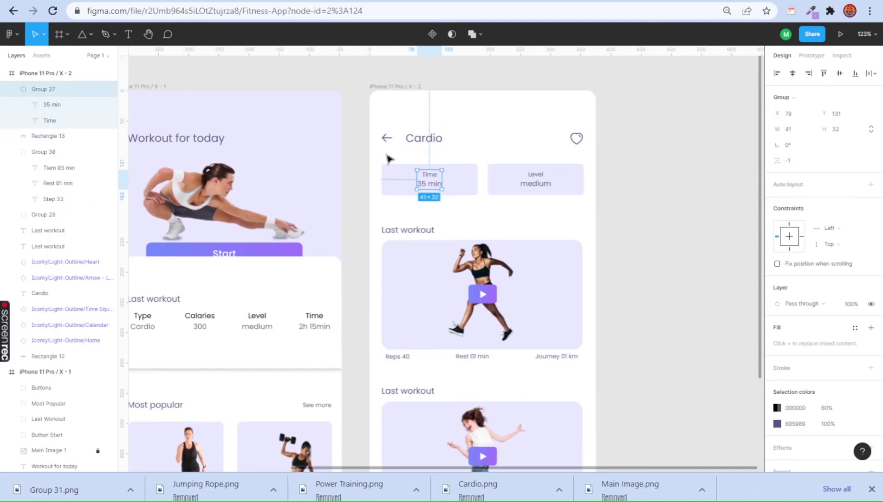
{"action": "left_click", "coordinate": [513, 273]}
{"action": "left_click", "coordinate": [560, 297], "text": "shift"}
{"action": "left_click", "coordinate": [407, 229], "text": "shift"}
{"action": "key", "text": "ctrl+g"}
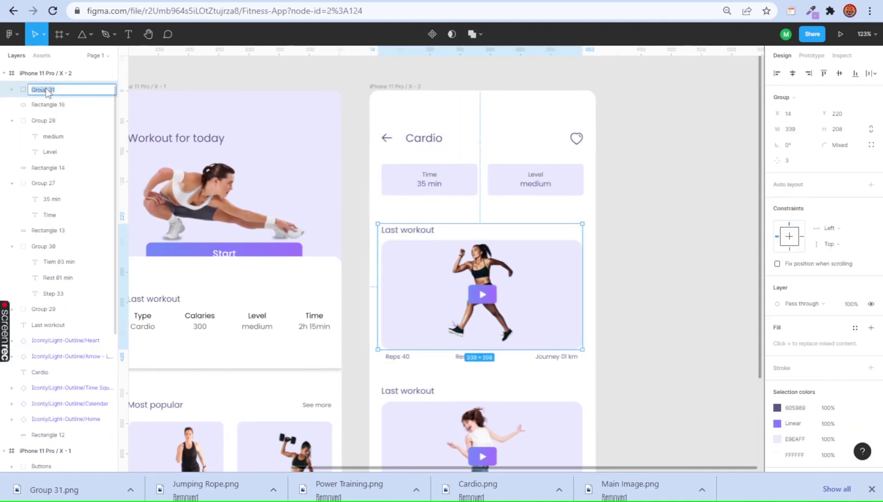
{"action": "type", "text": "Last Workout"}
{"action": "left_click", "coordinate": [667, 260]}
Step: Group the Last Workout card with its Reps stats row and rename the group
{"action": "scroll", "coordinate": [604, 302], "scroll_direction": "down", "scroll_amount": 1}
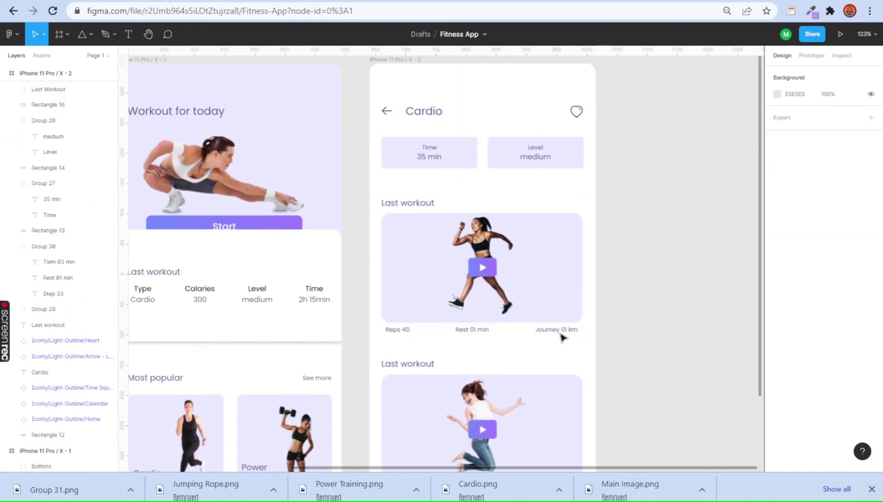
{"action": "left_click", "coordinate": [564, 338]}
{"action": "left_click", "coordinate": [478, 279], "text": "shift"}
{"action": "key", "text": "ctrl+g"}
{"action": "double_click", "coordinate": [53, 89]}
{"action": "type", "text": "L"}
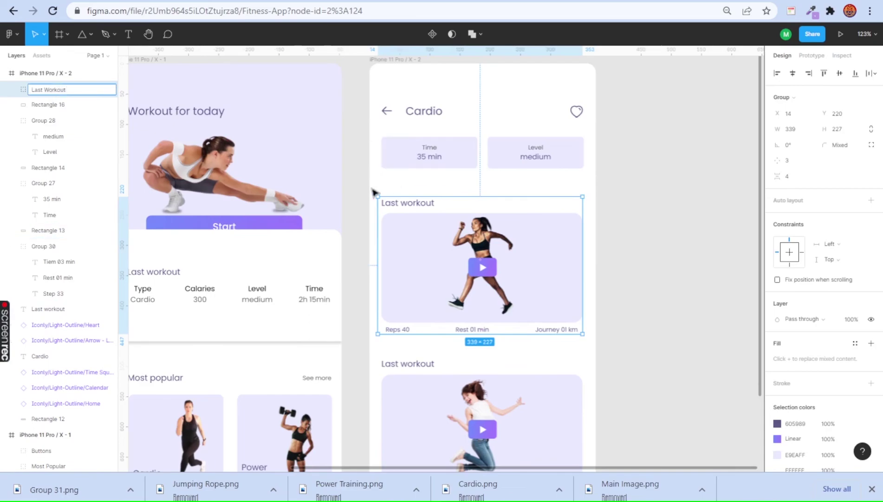
{"action": "key", "text": "Return"}
Step: Group the second workout card with its Step 33 stats row and name it
{"action": "scroll", "coordinate": [408, 246], "scroll_direction": "down", "scroll_amount": 2}
{"action": "left_click", "coordinate": [446, 352]}
{"action": "left_click", "coordinate": [569, 430], "text": "shift"}
{"action": "key", "text": "ctrl+g"}
{"action": "double_click", "coordinate": [52, 90]}
{"action": "type", "text": "L"}
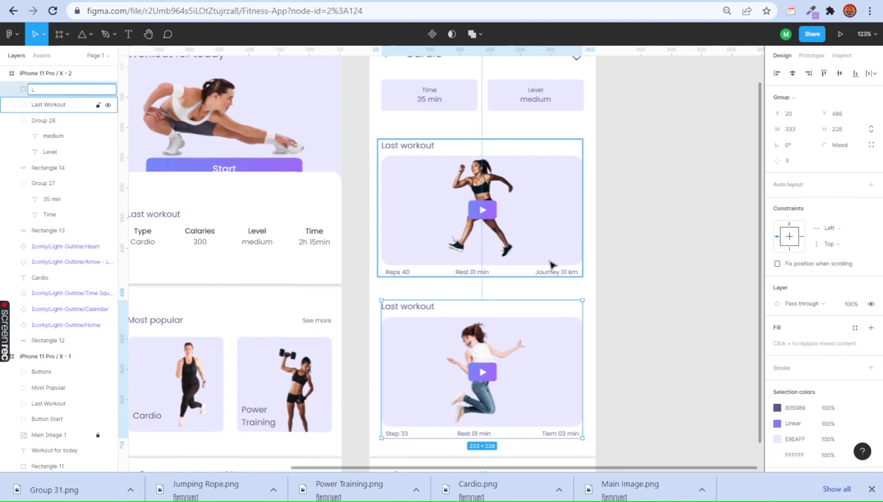
{"action": "key", "text": "Return"}
Step: Change the second card's heading from Last workout to Jumping rope
{"action": "double_click", "coordinate": [408, 305]}
{"action": "key", "text": "Return"}
{"action": "type", "text": "Jumping Rope"}
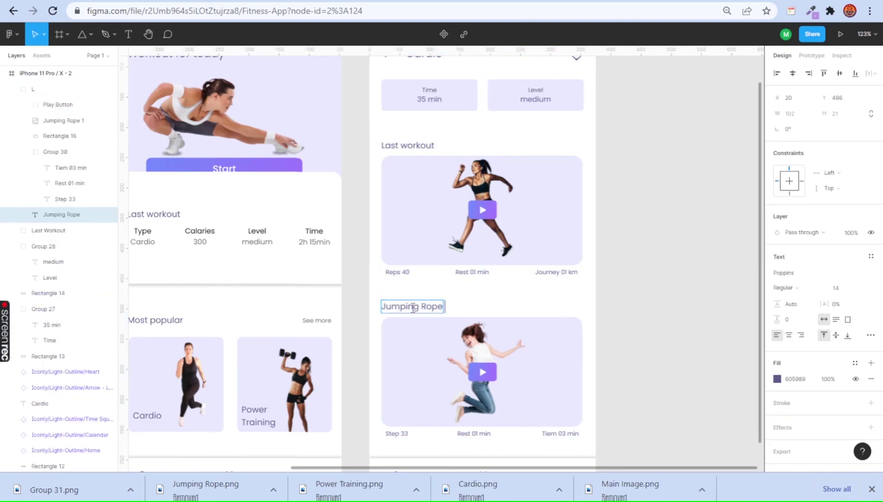
{"action": "key", "text": "Escape"}
{"action": "left_click", "coordinate": [648, 351]}
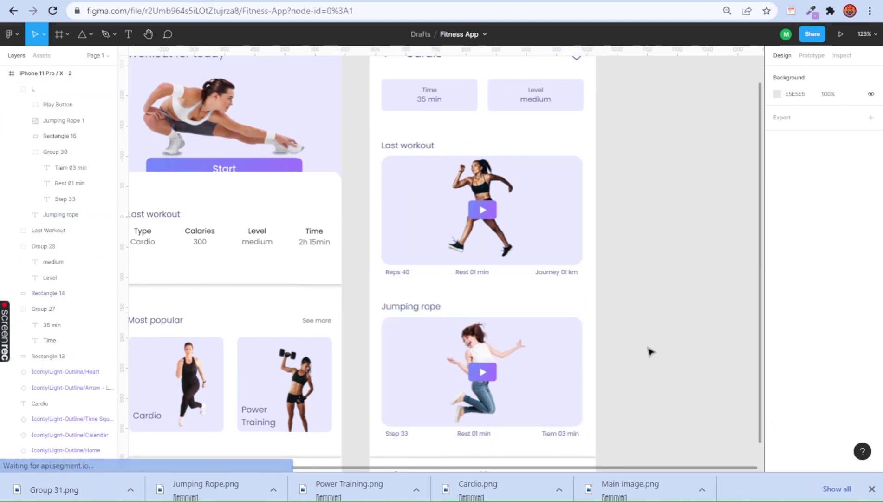
{"action": "left_click", "coordinate": [37, 89]}
Step: Group the Cardio frame's bottom navigation items as Buttons
{"action": "scroll", "coordinate": [639, 291], "scroll_direction": "down", "scroll_amount": 5}
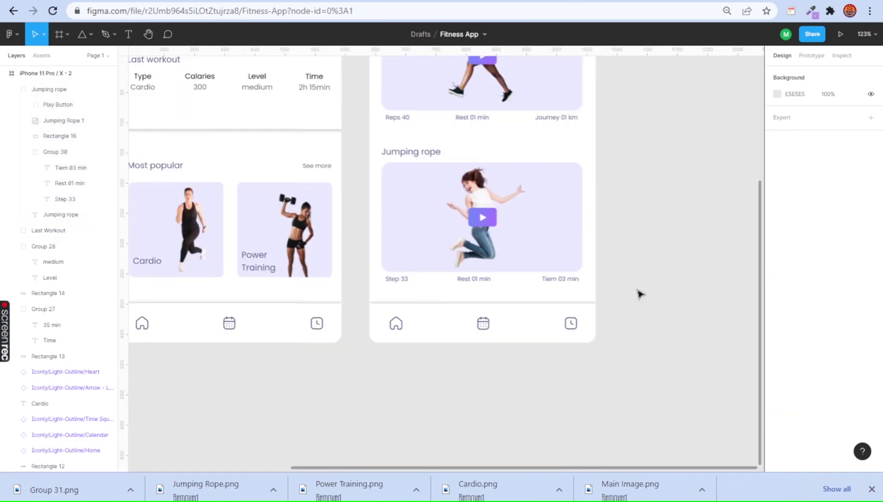
{"action": "scroll", "coordinate": [515, 341], "scroll_direction": "up", "scroll_amount": 1}
{"action": "left_click", "coordinate": [515, 341]}
{"action": "key", "text": "ctrl+g"}
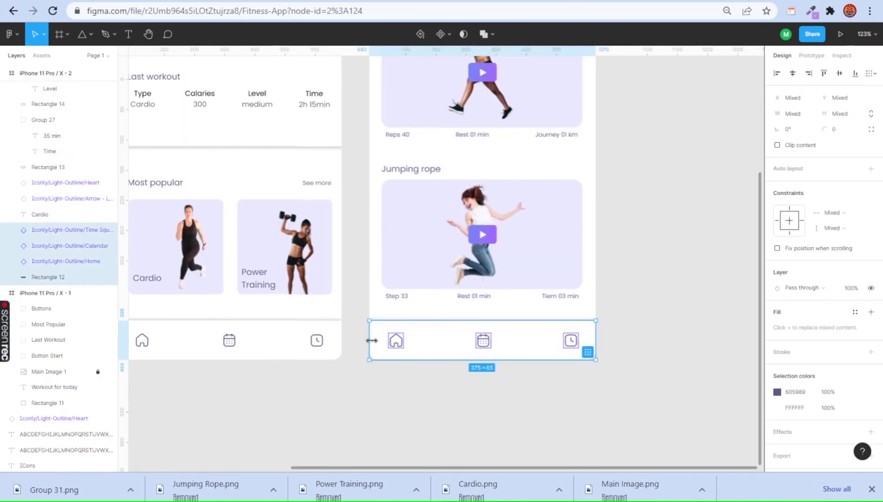
{"action": "double_click", "coordinate": [39, 230]}
{"action": "left_click", "coordinate": [631, 293]}
{"action": "scroll", "coordinate": [634, 300], "scroll_direction": "down", "scroll_amount": 2}
Step: Send the home screen's Last Workout group backward below Button Start using Ctrl+[
{"action": "scroll", "coordinate": [569, 343], "scroll_direction": "down", "scroll_amount": 3}
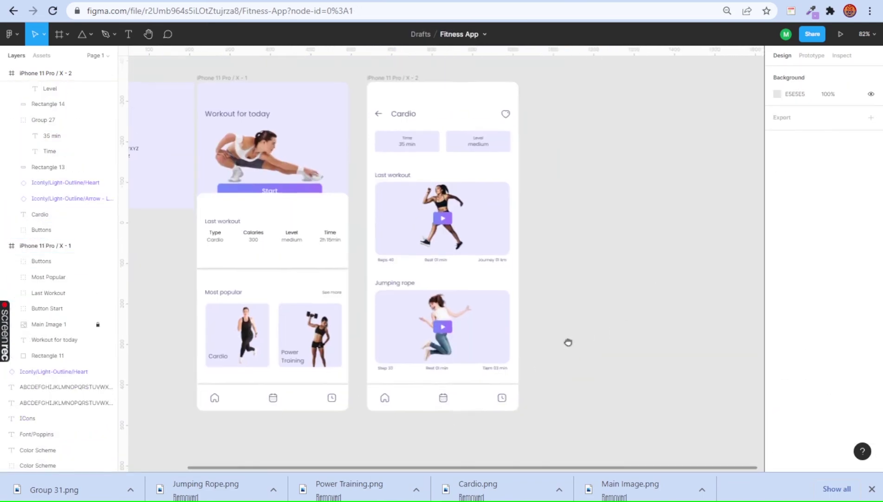
{"action": "left_click", "coordinate": [289, 244]}
{"action": "key", "text": "ctrl+bracketleft"}
{"action": "key", "text": "Escape"}
{"action": "scroll", "coordinate": [315, 231], "scroll_direction": "up", "scroll_amount": 2}
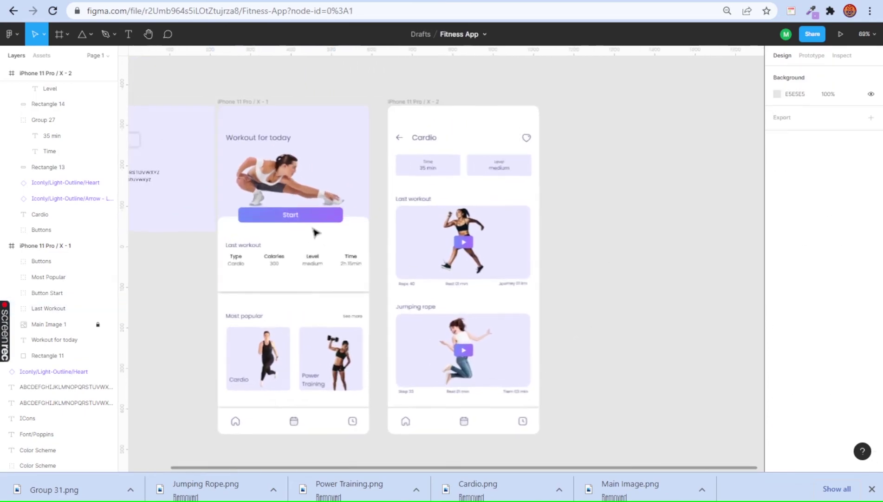
{"action": "scroll", "coordinate": [617, 299], "scroll_direction": "down", "scroll_amount": 1}
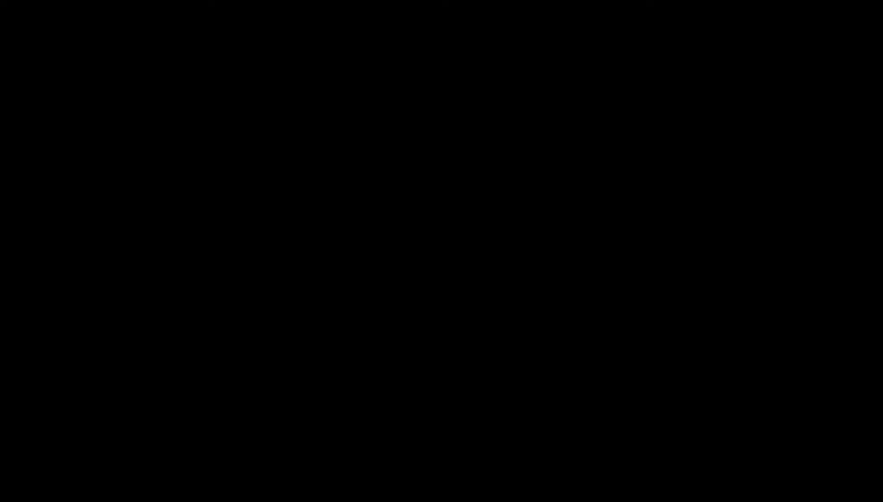